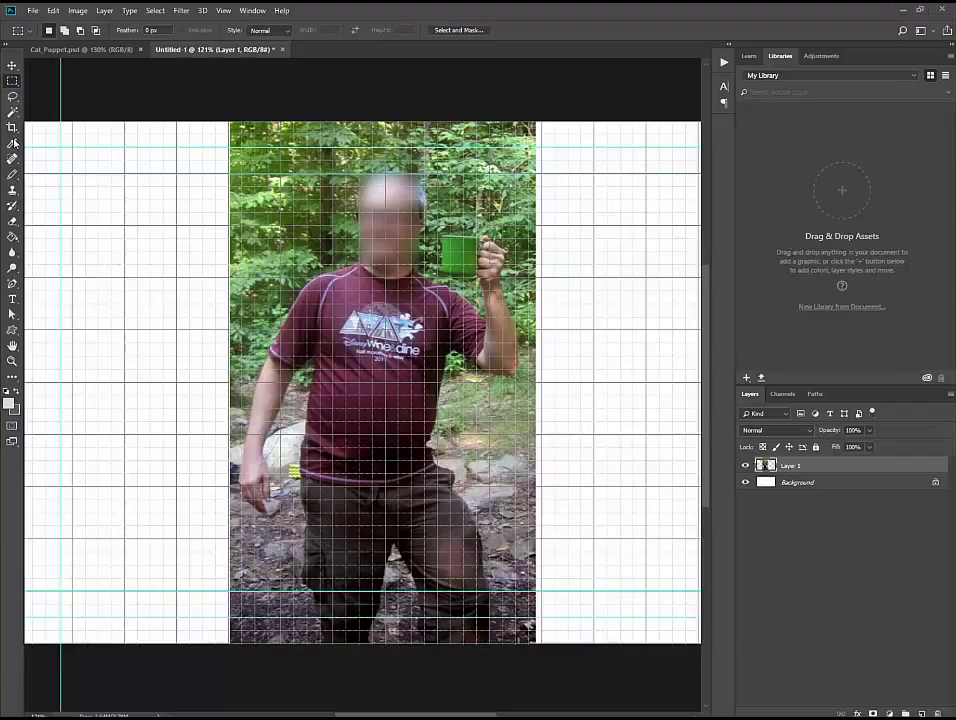
- Create a new empty layer above the photo with the default settings for painting
{"action": "key", "text": "b"}
{"action": "key", "text": "ctrl+shift+n"}
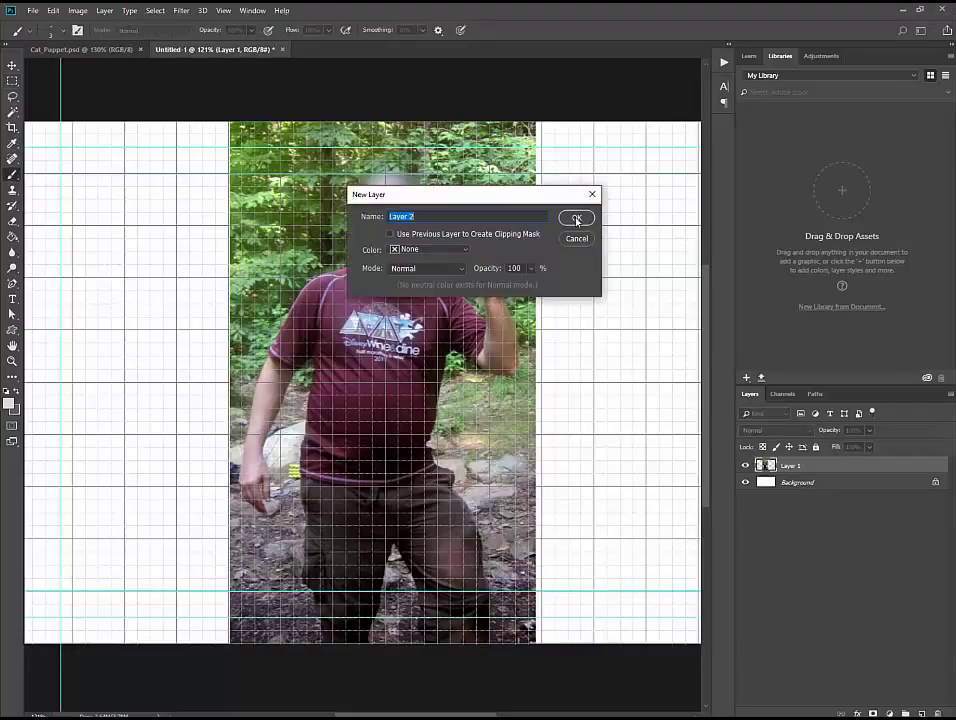
{"action": "left_click", "coordinate": [576, 219]}
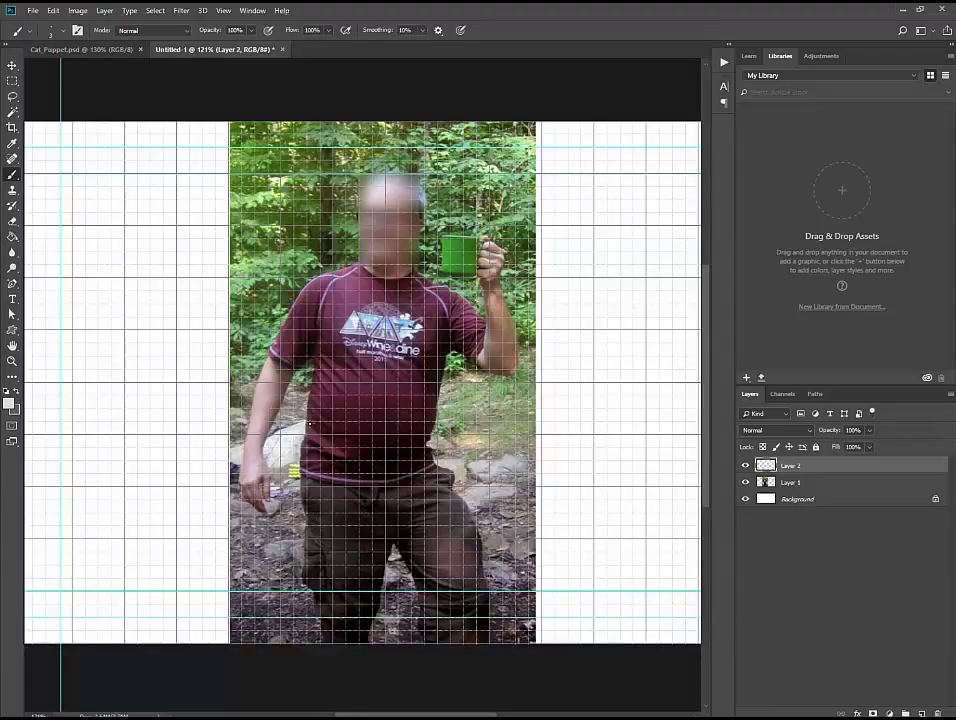
- Set the foreground colour to saturated blue #0000fc for the Brush tool
{"action": "left_click", "coordinate": [8, 404]}
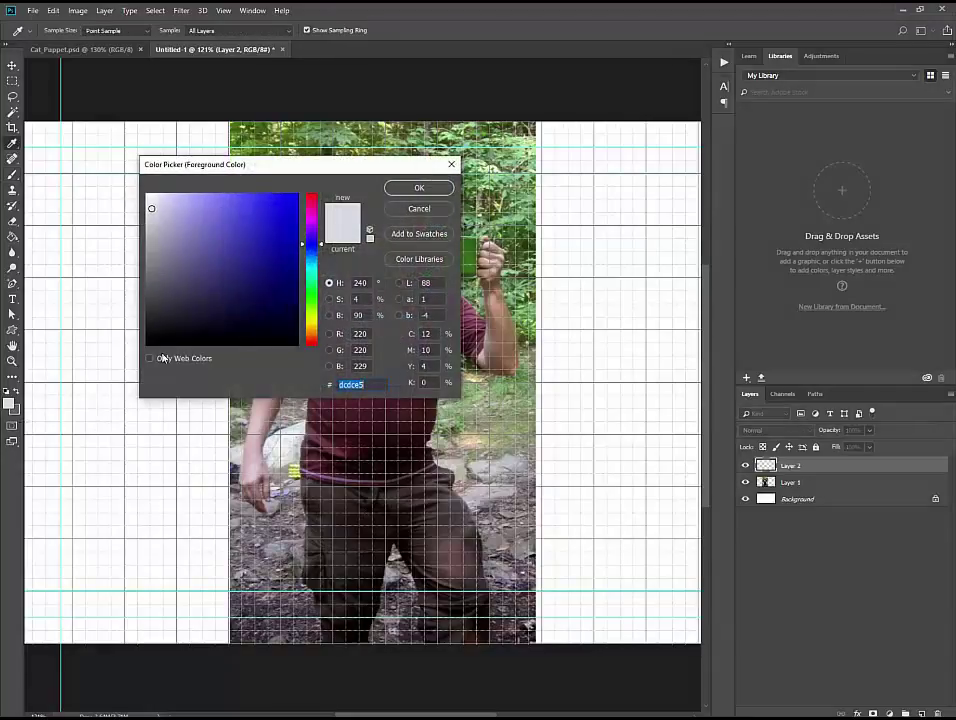
{"action": "left_click", "coordinate": [297, 195]}
{"action": "left_click", "coordinate": [419, 188]}
{"action": "key", "text": "b"}
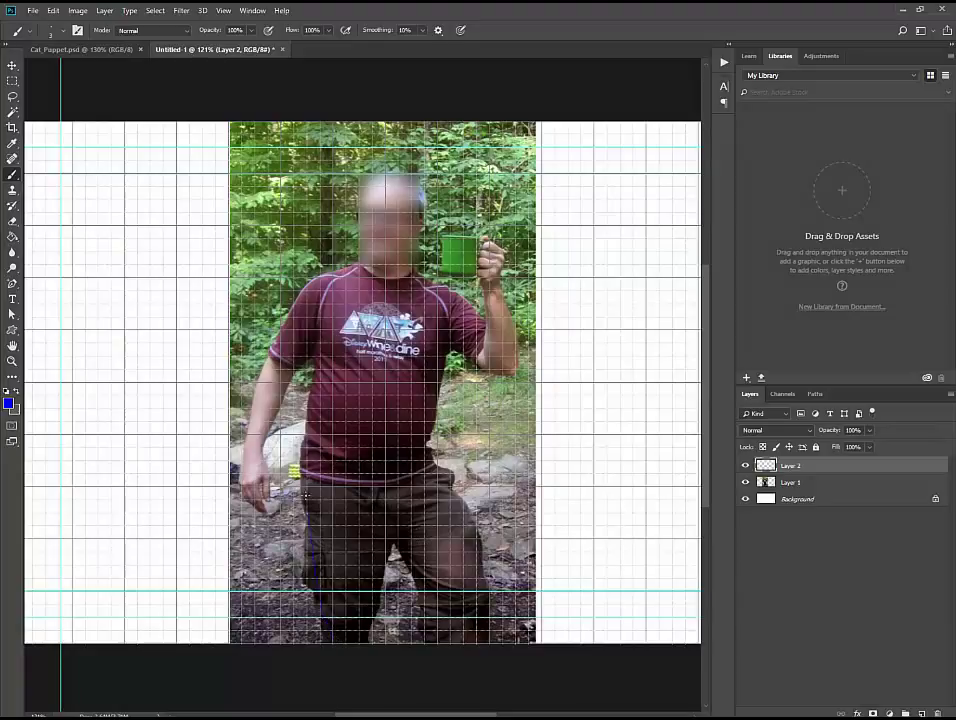
- Paint a curved blue line of action from the planted leg up to the shoulder, thickening it with a 20 px brush
{"action": "left_click_drag", "start_coordinate": [307, 495], "coordinate": [307, 344]}
{"action": "mouse_move", "coordinate": [325, 280]}
{"action": "left_mouse_down"}
{"action": "mouse_move", "coordinate": [306, 557]}
{"action": "mouse_move", "coordinate": [300, 515]}
{"action": "mouse_move", "coordinate": [325, 276]}
{"action": "left_mouse_up"}
{"action": "right_click", "coordinate": [330, 362]}
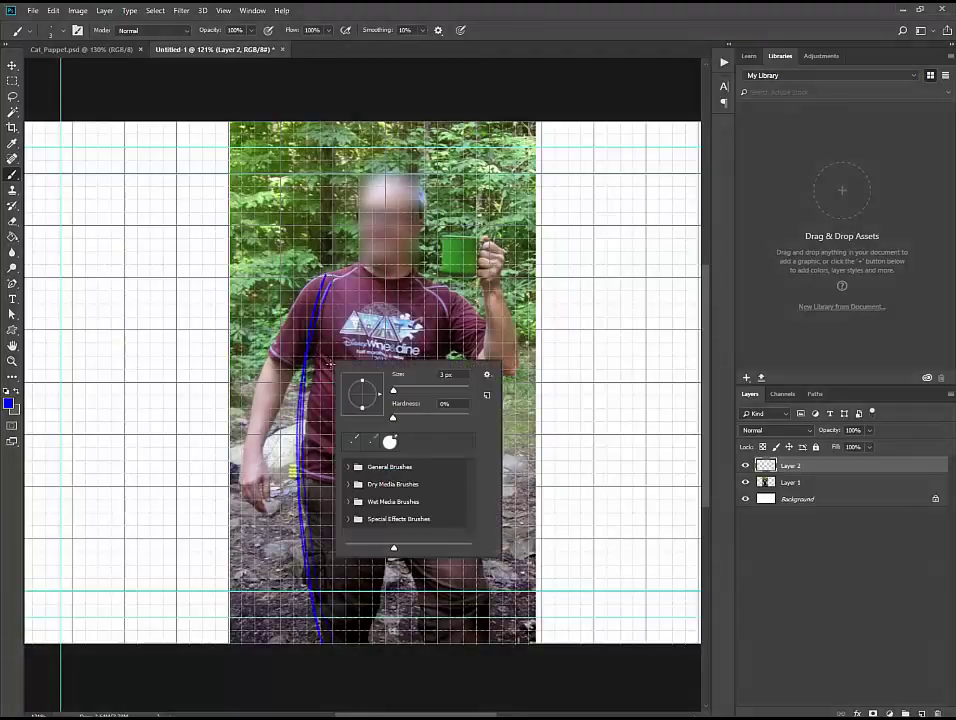
{"action": "left_click_drag", "start_coordinate": [393, 391], "coordinate": [400, 392]}
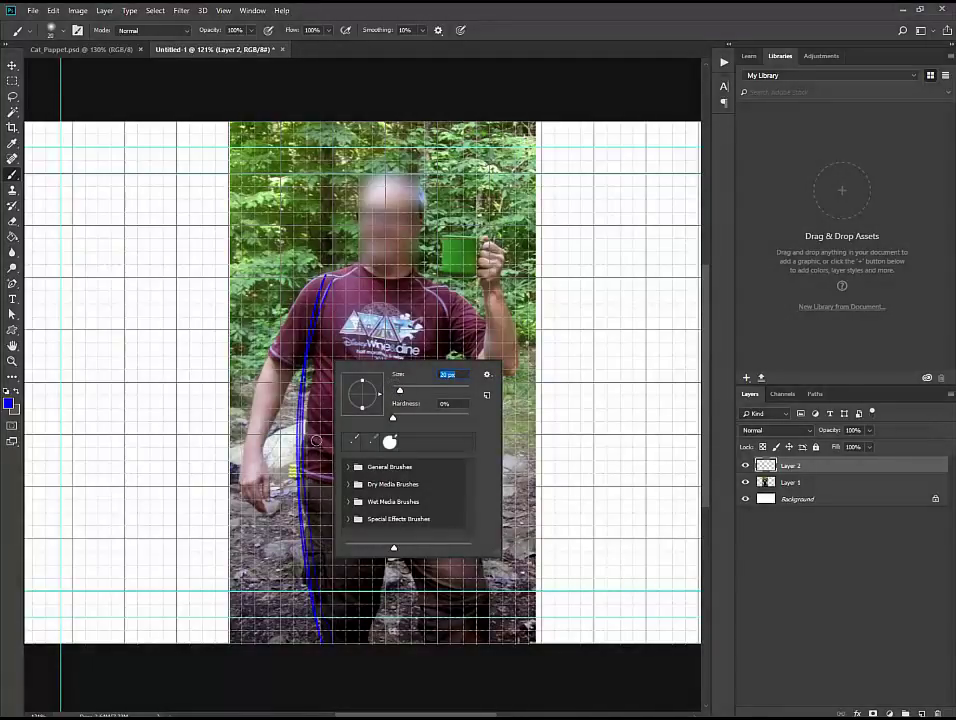
{"action": "mouse_move", "coordinate": [319, 640]}
{"action": "left_mouse_down"}
{"action": "mouse_move", "coordinate": [311, 612]}
{"action": "mouse_move", "coordinate": [323, 286]}
{"action": "mouse_move", "coordinate": [313, 326]}
{"action": "mouse_move", "coordinate": [318, 648]}
{"action": "left_mouse_up"}
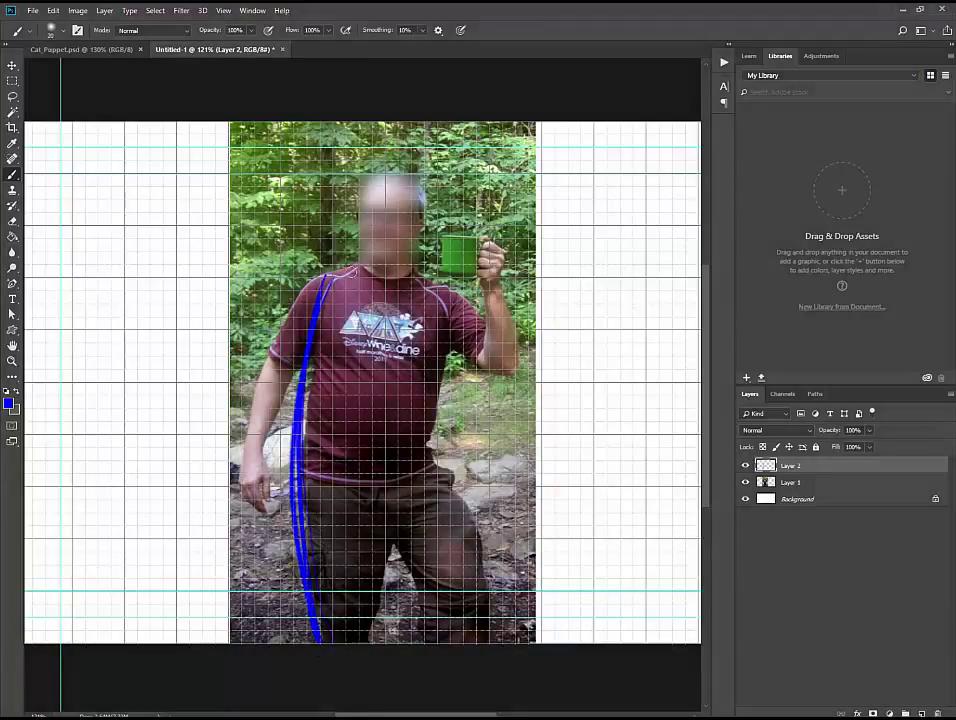
- Trace the shoulder line, both arms, the bent leg and the side of the torso with blue strokes over the photo
{"action": "mouse_move", "coordinate": [295, 273]}
{"action": "left_mouse_down"}
{"action": "mouse_move", "coordinate": [454, 299]}
{"action": "mouse_move", "coordinate": [504, 347]}
{"action": "mouse_move", "coordinate": [499, 366]}
{"action": "mouse_move", "coordinate": [510, 326]}
{"action": "mouse_move", "coordinate": [495, 273]}
{"action": "mouse_move", "coordinate": [497, 366]}
{"action": "left_mouse_up"}
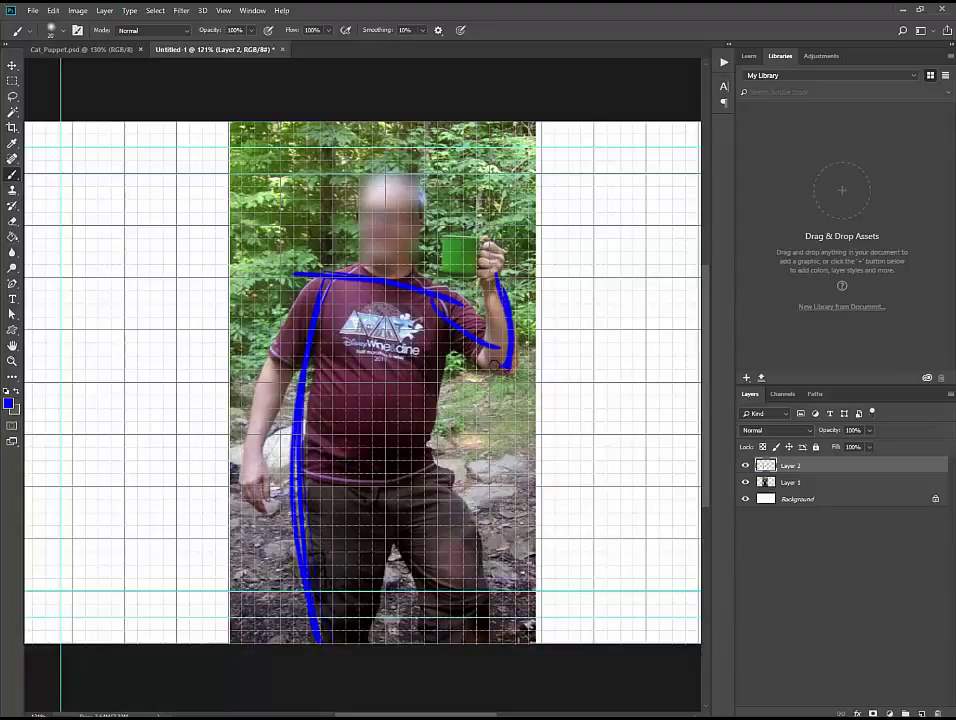
{"action": "mouse_move", "coordinate": [402, 468]}
{"action": "left_mouse_down"}
{"action": "mouse_move", "coordinate": [452, 615]}
{"action": "mouse_move", "coordinate": [451, 640]}
{"action": "left_mouse_up"}
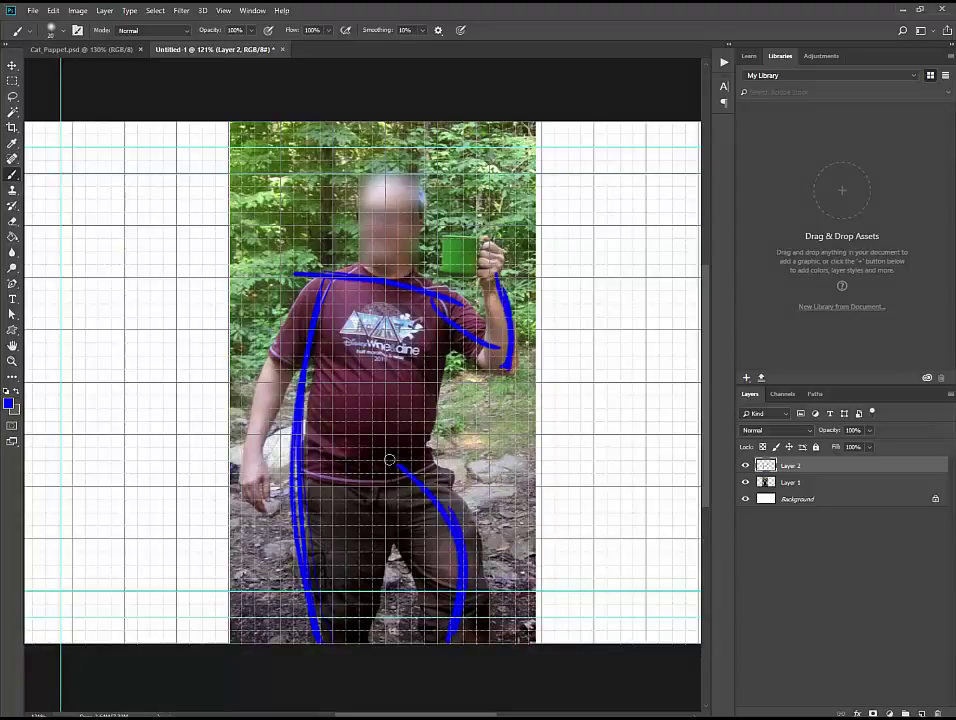
{"action": "mouse_move", "coordinate": [316, 303]}
{"action": "left_mouse_down"}
{"action": "mouse_move", "coordinate": [258, 420]}
{"action": "mouse_move", "coordinate": [256, 505]}
{"action": "left_mouse_up"}
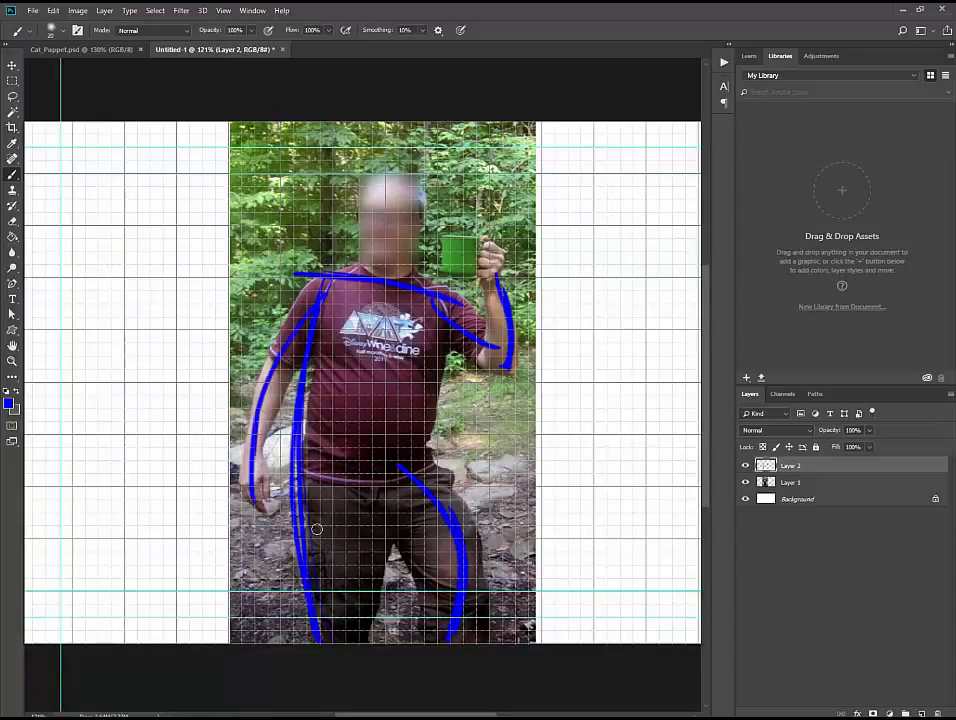
{"action": "left_click_drag", "start_coordinate": [426, 438], "coordinate": [431, 330]}
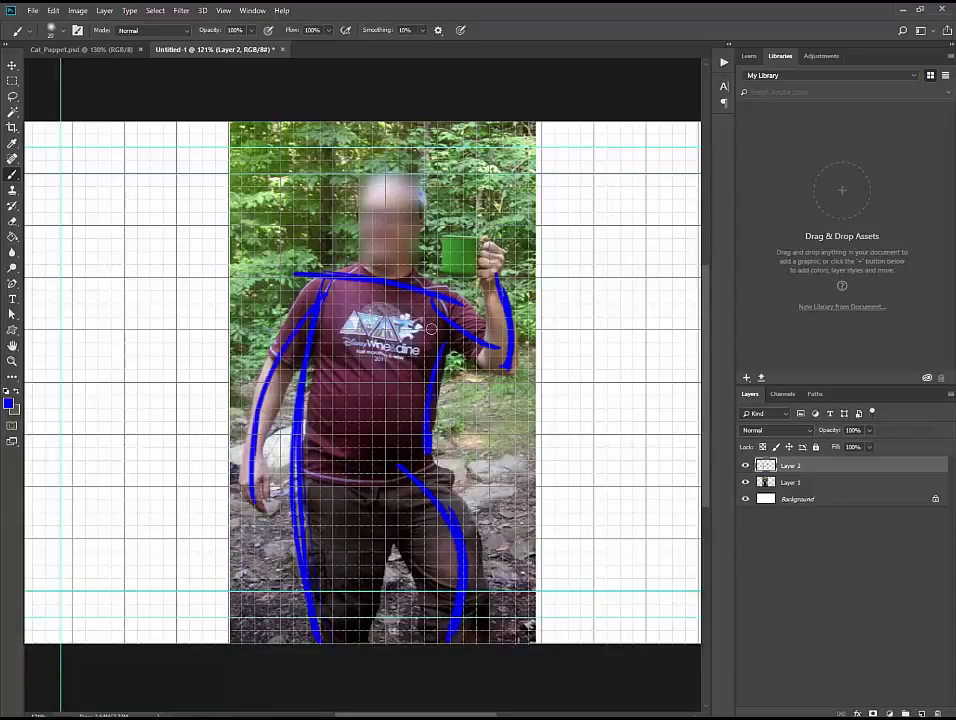
- Outline the head in blue with crossed face guidelines, and paint a tilted hip line across the waist
{"action": "left_click_drag", "start_coordinate": [405, 183], "coordinate": [410, 181]}
{"action": "left_click_drag", "start_coordinate": [358, 222], "coordinate": [408, 222]}
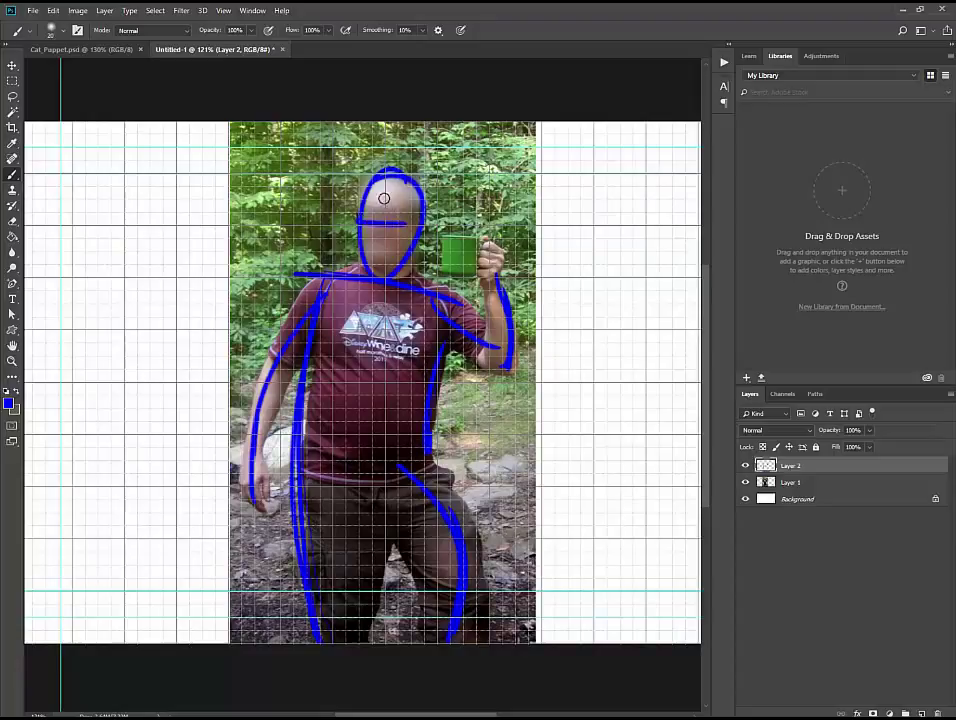
{"action": "left_click_drag", "start_coordinate": [383, 180], "coordinate": [384, 265]}
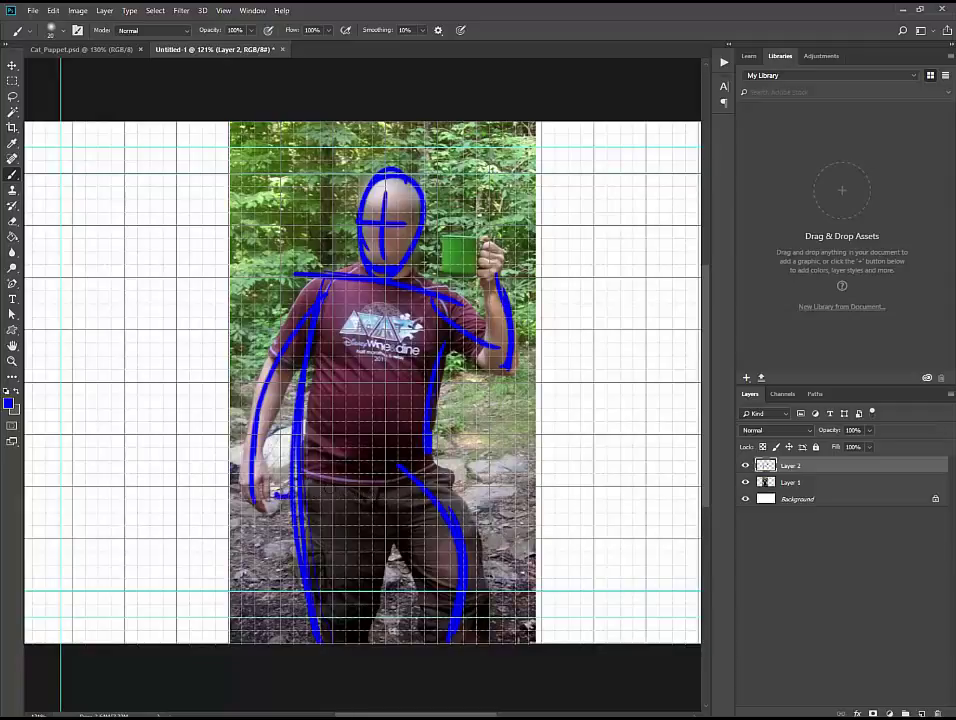
{"action": "left_click_drag", "start_coordinate": [272, 494], "coordinate": [466, 457]}
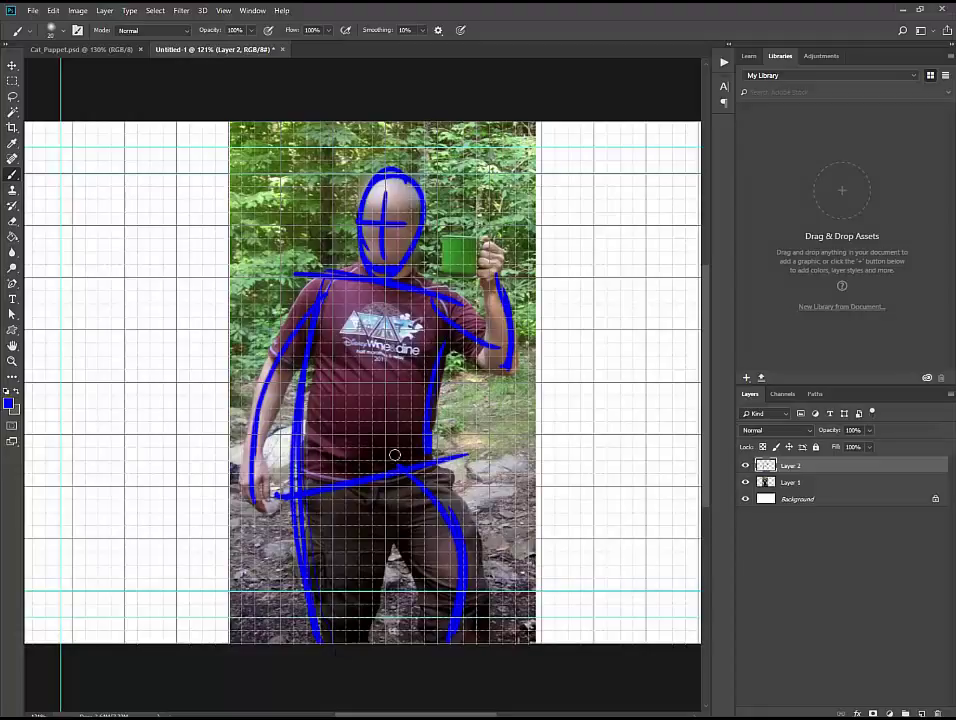
- Change the foreground colour to red #fc0006
{"action": "left_click", "coordinate": [9, 403]}
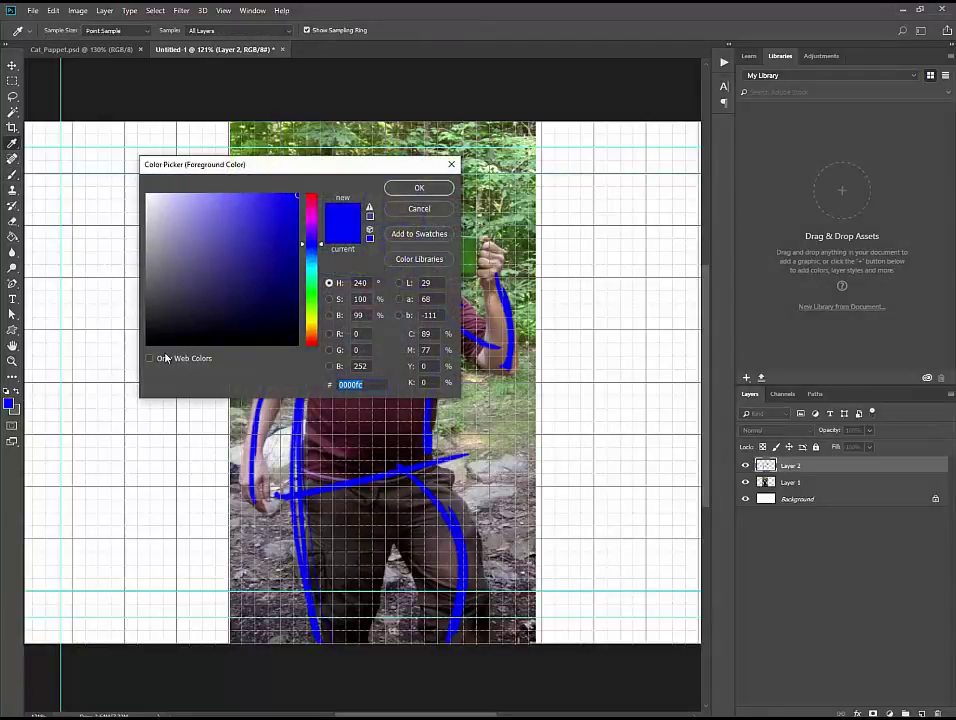
{"action": "left_click", "coordinate": [311, 208]}
{"action": "left_click_drag", "start_coordinate": [311, 208], "coordinate": [311, 195]}
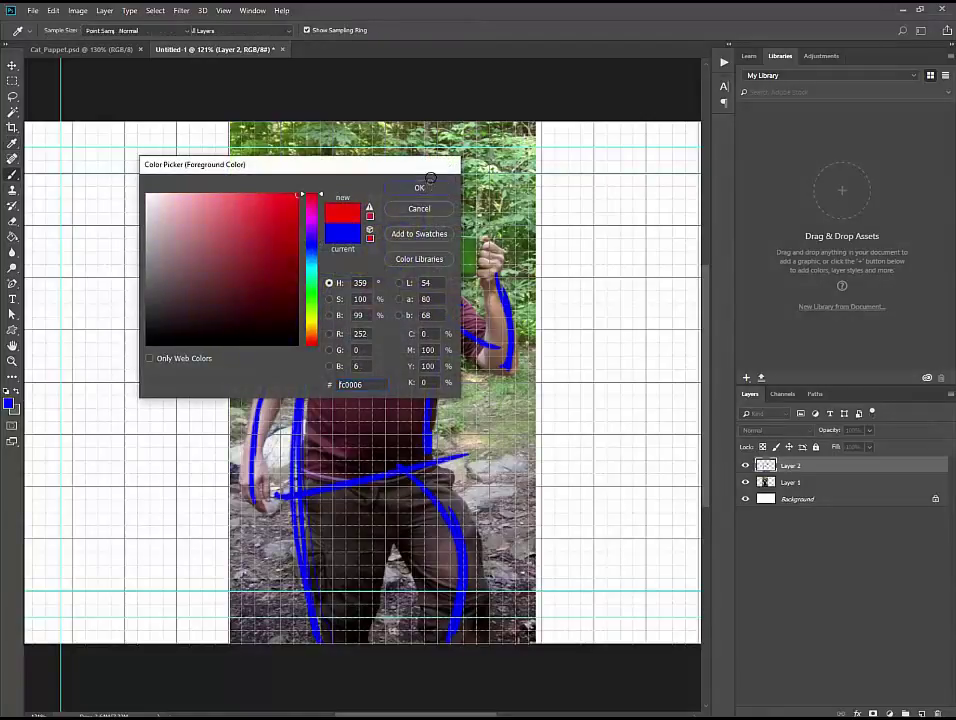
{"action": "left_click", "coordinate": [425, 186]}
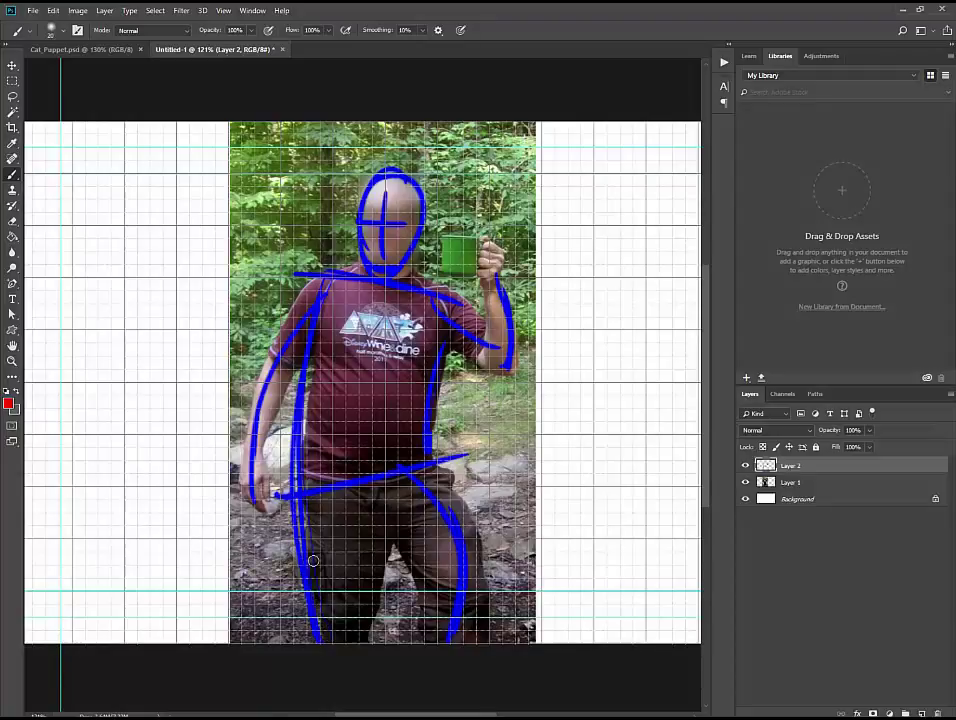
- Paint an exaggerated red pose over the blue one: a stronger body curve, steeper shoulders and the raised arm with its hand
{"action": "mouse_move", "coordinate": [320, 638]}
{"action": "left_mouse_down"}
{"action": "mouse_move", "coordinate": [276, 476]}
{"action": "mouse_move", "coordinate": [283, 513]}
{"action": "mouse_move", "coordinate": [289, 377]}
{"action": "mouse_move", "coordinate": [326, 296]}
{"action": "mouse_move", "coordinate": [281, 411]}
{"action": "mouse_move", "coordinate": [280, 423]}
{"action": "mouse_move", "coordinate": [337, 275]}
{"action": "mouse_move", "coordinate": [280, 389]}
{"action": "mouse_move", "coordinate": [334, 286]}
{"action": "mouse_move", "coordinate": [451, 310]}
{"action": "left_mouse_up"}
{"action": "mouse_move", "coordinate": [353, 260]}
{"action": "left_mouse_down"}
{"action": "mouse_move", "coordinate": [457, 314]}
{"action": "mouse_move", "coordinate": [513, 358]}
{"action": "left_mouse_up"}
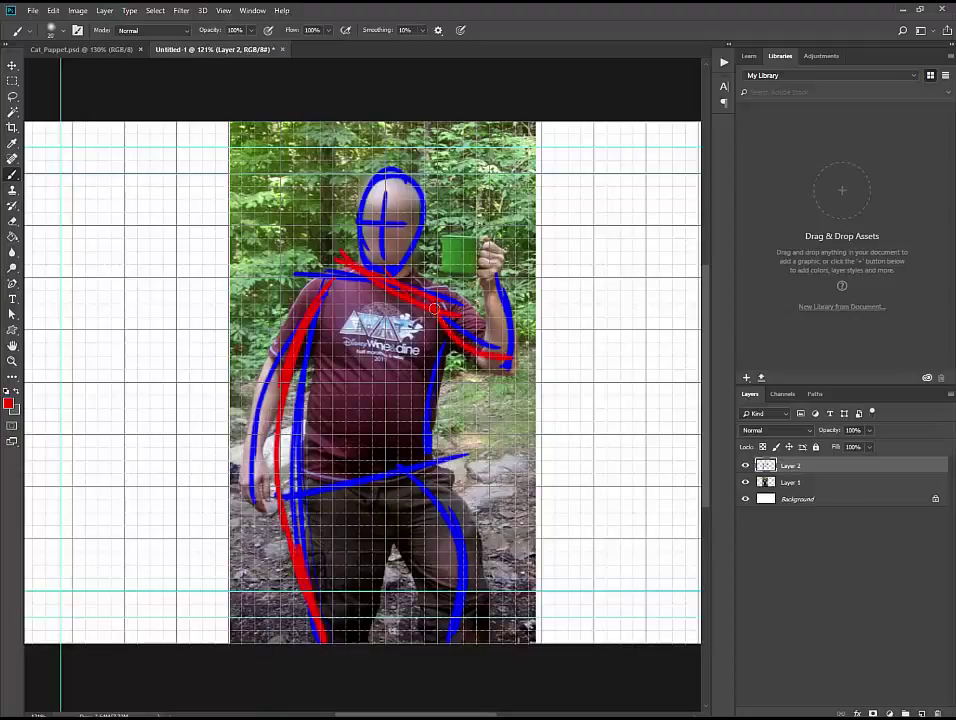
{"action": "mouse_move", "coordinate": [510, 356]}
{"action": "left_mouse_down"}
{"action": "mouse_move", "coordinate": [522, 274]}
{"action": "mouse_move", "coordinate": [514, 253]}
{"action": "mouse_move", "coordinate": [485, 258]}
{"action": "mouse_move", "coordinate": [472, 234]}
{"action": "mouse_move", "coordinate": [483, 224]}
{"action": "left_mouse_up"}
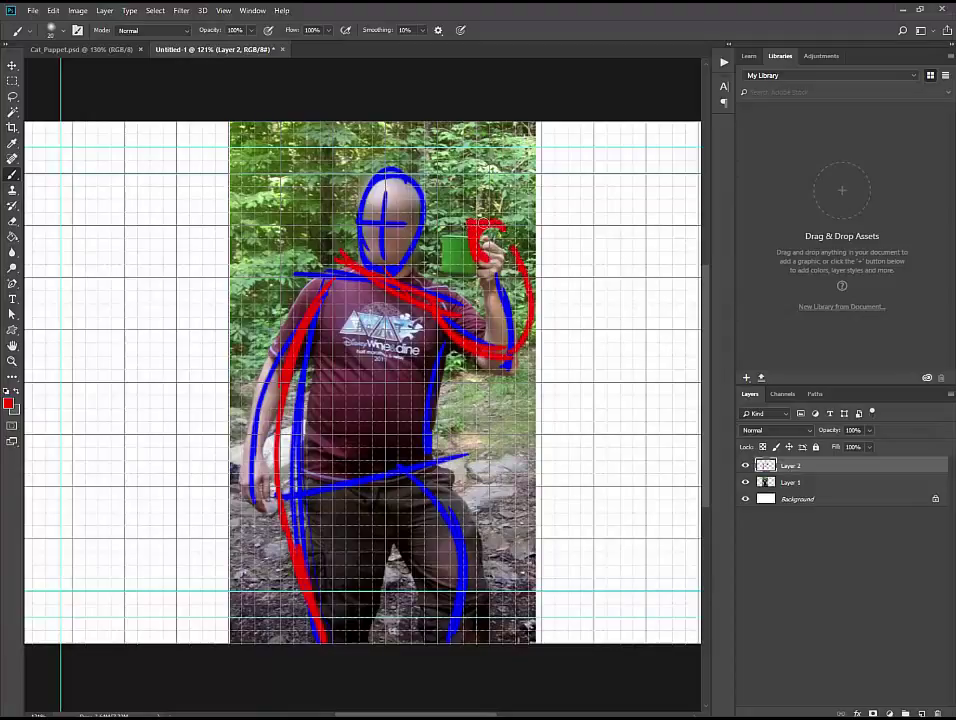
- Draw the head in red with curved horns on both sides, and scribble in the raised mug in red
{"action": "mouse_move", "coordinate": [362, 218]}
{"action": "left_mouse_down"}
{"action": "mouse_move", "coordinate": [372, 262]}
{"action": "mouse_move", "coordinate": [422, 240]}
{"action": "mouse_move", "coordinate": [395, 168]}
{"action": "mouse_move", "coordinate": [362, 180]}
{"action": "mouse_move", "coordinate": [403, 225]}
{"action": "mouse_move", "coordinate": [326, 145]}
{"action": "mouse_move", "coordinate": [352, 184]}
{"action": "left_mouse_up"}
{"action": "left_click_drag", "start_coordinate": [423, 190], "coordinate": [445, 148]}
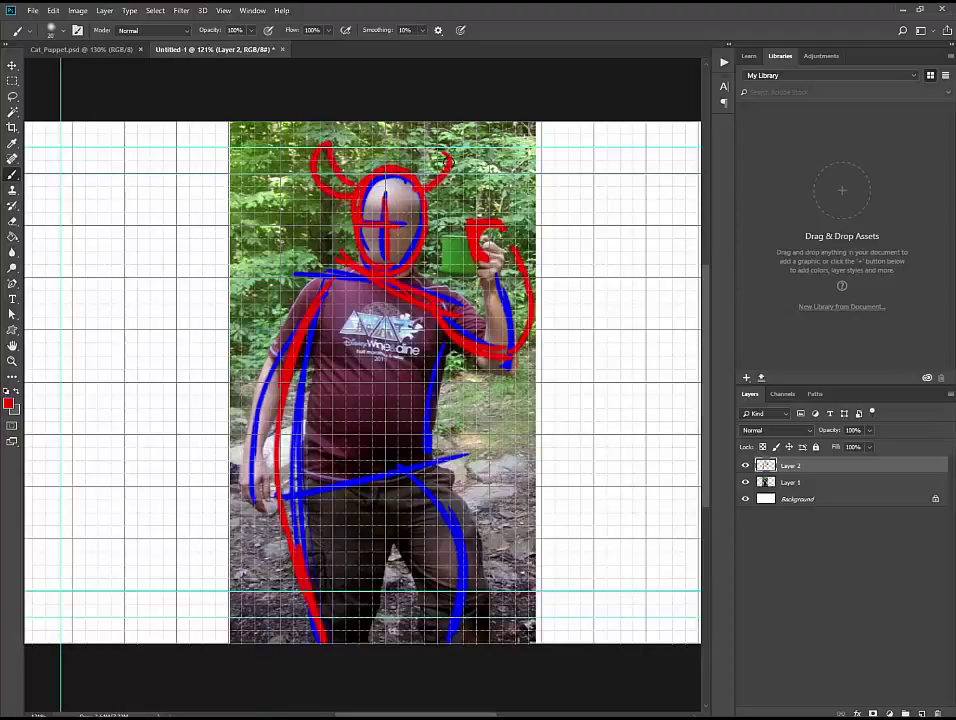
{"action": "mouse_move", "coordinate": [478, 224]}
{"action": "left_mouse_down"}
{"action": "mouse_move", "coordinate": [446, 232]}
{"action": "mouse_move", "coordinate": [440, 256]}
{"action": "mouse_move", "coordinate": [452, 277]}
{"action": "mouse_move", "coordinate": [471, 272]}
{"action": "mouse_move", "coordinate": [456, 252]}
{"action": "mouse_move", "coordinate": [472, 244]}
{"action": "mouse_move", "coordinate": [452, 258]}
{"action": "mouse_move", "coordinate": [468, 271]}
{"action": "mouse_move", "coordinate": [452, 228]}
{"action": "left_mouse_up"}
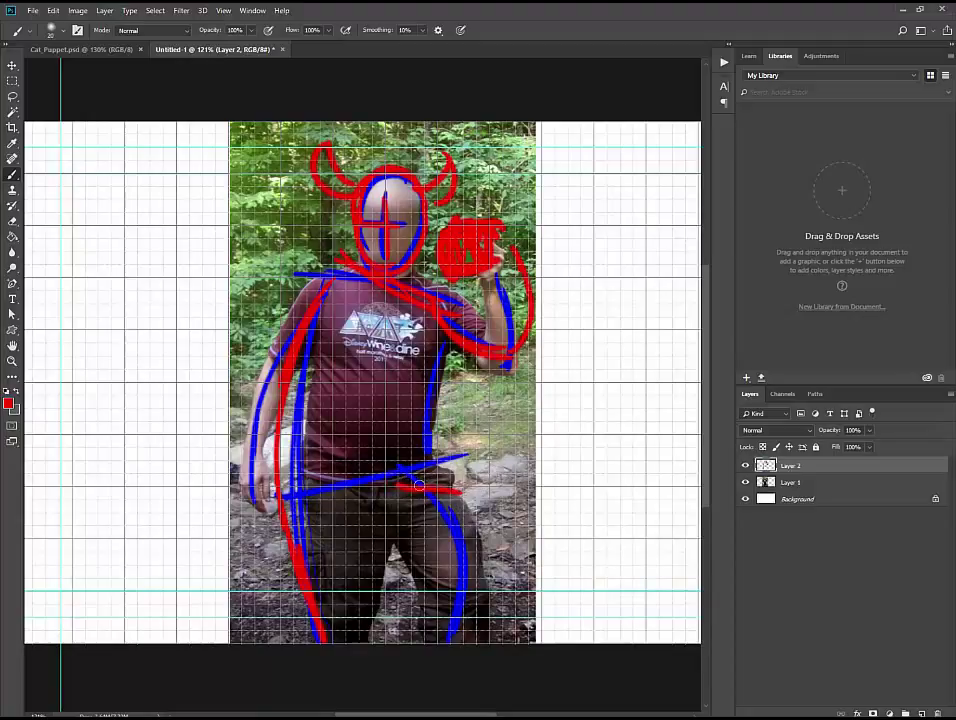
- Paint the front leg in red with a horizontal thigh and bent knee, plus a curved line for the side of the torso
{"action": "mouse_move", "coordinate": [392, 478]}
{"action": "left_mouse_down"}
{"action": "mouse_move", "coordinate": [502, 493]}
{"action": "mouse_move", "coordinate": [444, 494]}
{"action": "mouse_move", "coordinate": [501, 503]}
{"action": "mouse_move", "coordinate": [506, 539]}
{"action": "mouse_move", "coordinate": [489, 614]}
{"action": "left_mouse_up"}
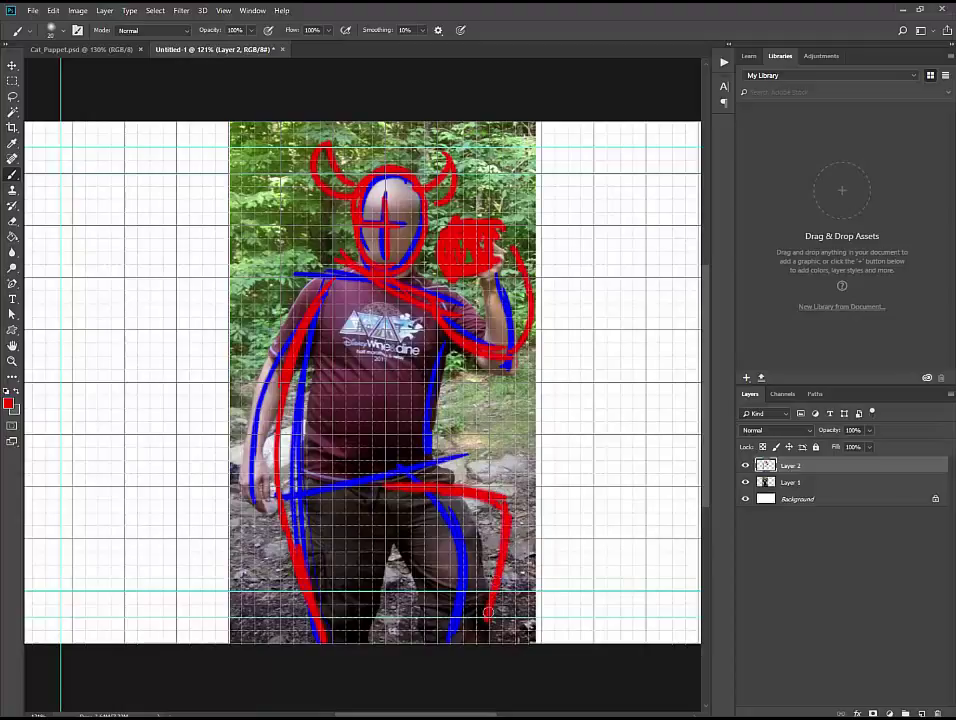
{"action": "left_click_drag", "start_coordinate": [516, 509], "coordinate": [483, 619]}
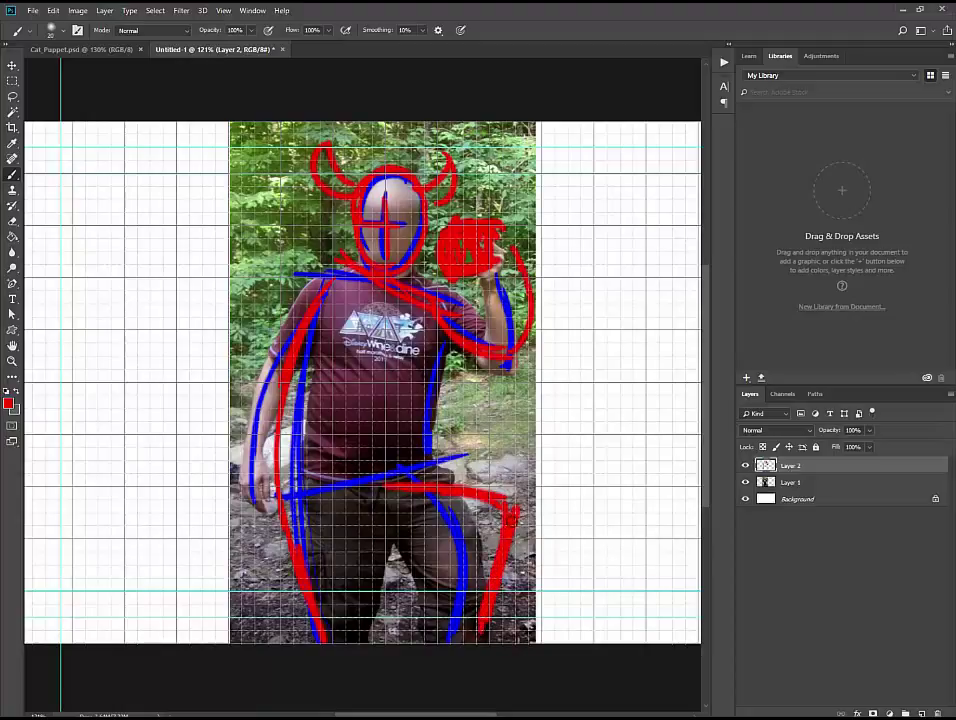
{"action": "left_click_drag", "start_coordinate": [436, 470], "coordinate": [447, 357]}
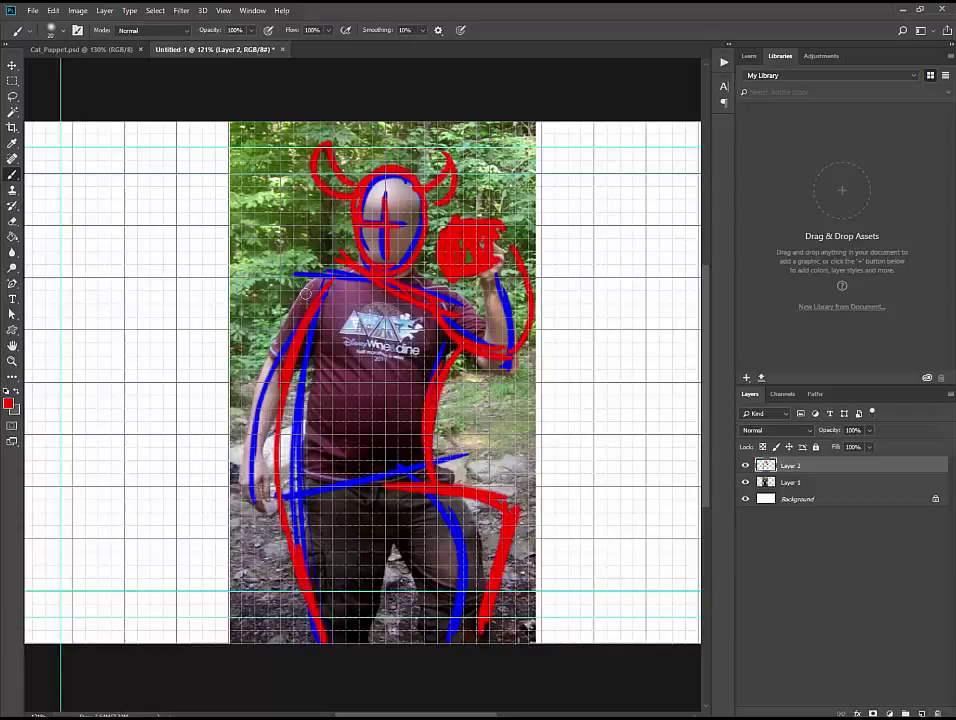
- Paint the lowered arm in red with an outward-bent elbow and the hand resting on the hip
{"action": "mouse_move", "coordinate": [323, 284]}
{"action": "left_mouse_down"}
{"action": "mouse_move", "coordinate": [298, 306]}
{"action": "mouse_move", "coordinate": [249, 393]}
{"action": "left_mouse_up"}
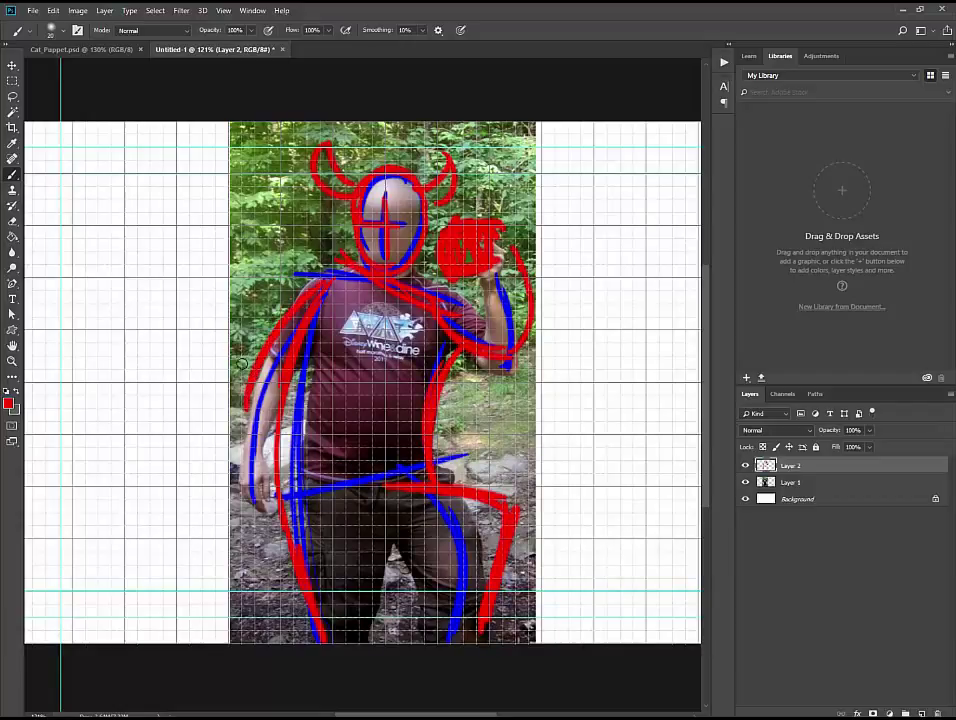
{"action": "left_click_drag", "start_coordinate": [226, 350], "coordinate": [250, 440]}
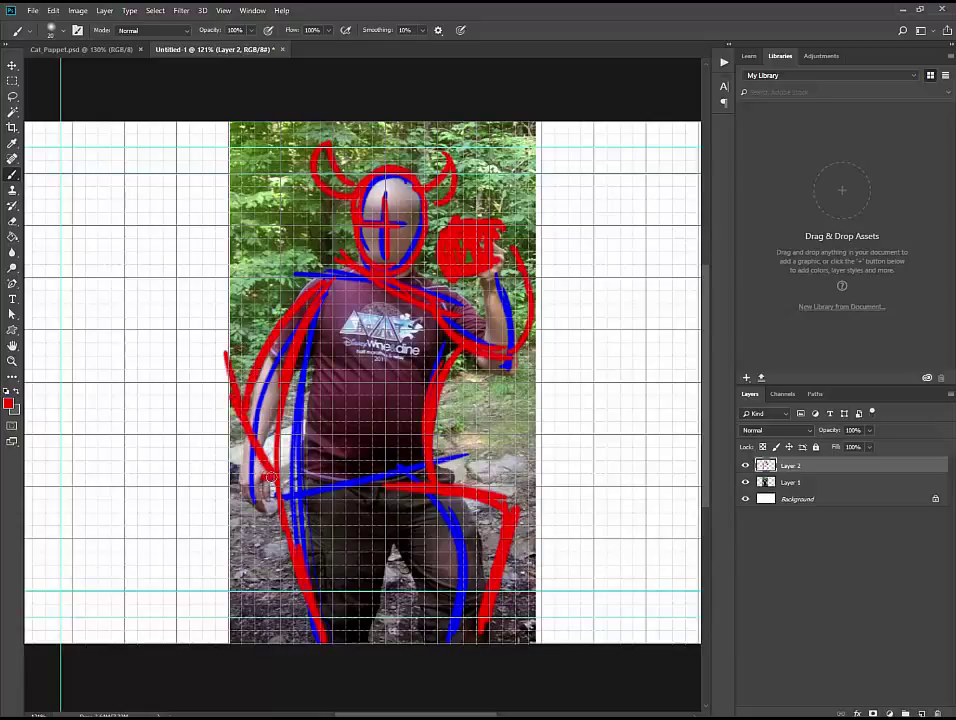
{"action": "mouse_move", "coordinate": [262, 470]}
{"action": "left_mouse_down"}
{"action": "mouse_move", "coordinate": [291, 490]}
{"action": "mouse_move", "coordinate": [270, 505]}
{"action": "mouse_move", "coordinate": [238, 434]}
{"action": "mouse_move", "coordinate": [228, 373]}
{"action": "mouse_move", "coordinate": [285, 308]}
{"action": "left_mouse_up"}
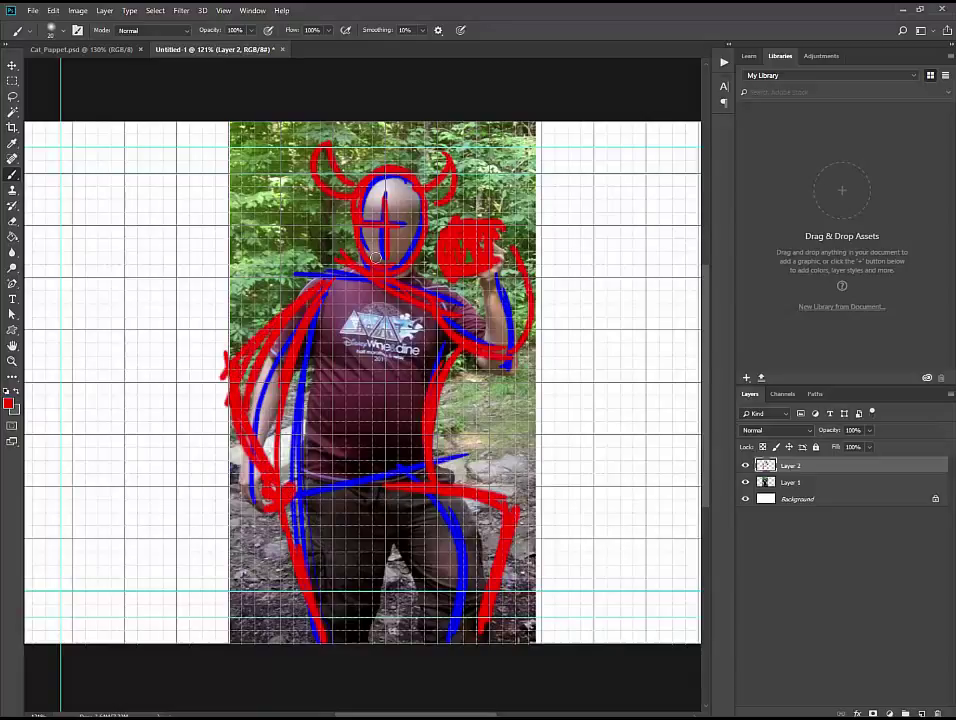
- Paint a steeper red hip line across the waist and add more red strokes around the raised leg
{"action": "mouse_move", "coordinate": [275, 487]}
{"action": "left_mouse_down"}
{"action": "mouse_move", "coordinate": [282, 446]}
{"action": "mouse_move", "coordinate": [327, 476]}
{"action": "mouse_move", "coordinate": [285, 504]}
{"action": "mouse_move", "coordinate": [450, 424]}
{"action": "left_mouse_up"}
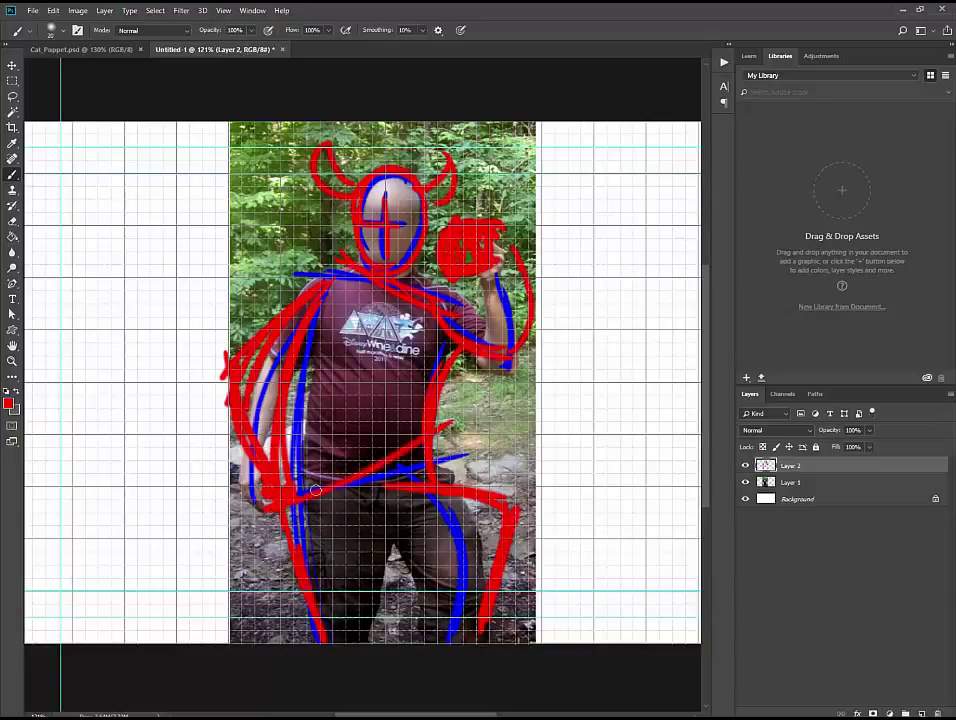
{"action": "left_click_drag", "start_coordinate": [316, 489], "coordinate": [449, 434]}
{"action": "mouse_move", "coordinate": [352, 478]}
{"action": "left_mouse_down"}
{"action": "mouse_move", "coordinate": [405, 451]}
{"action": "mouse_move", "coordinate": [496, 478]}
{"action": "mouse_move", "coordinate": [476, 612]}
{"action": "left_mouse_up"}
{"action": "left_click_drag", "start_coordinate": [509, 497], "coordinate": [430, 462]}
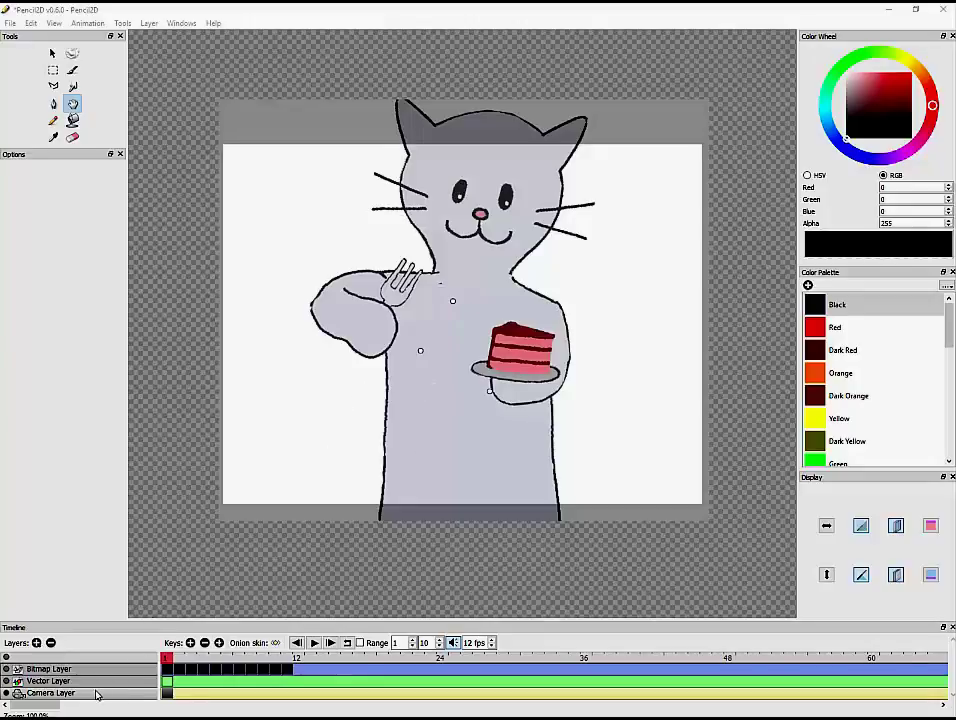
- Switch to Pencil2D, check the cat frames, and shift the Camera Layer's view at frame 1 to bring the cat's head into frame
{"action": "left_click", "coordinate": [199, 674]}
{"action": "left_click", "coordinate": [201, 672]}
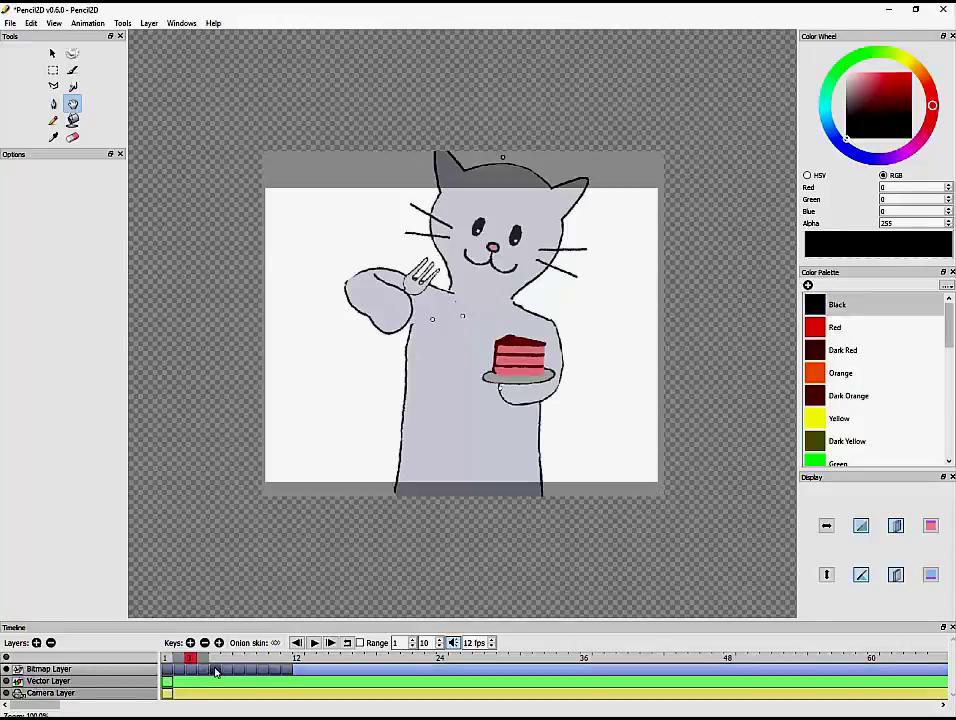
{"action": "left_click", "coordinate": [167, 674]}
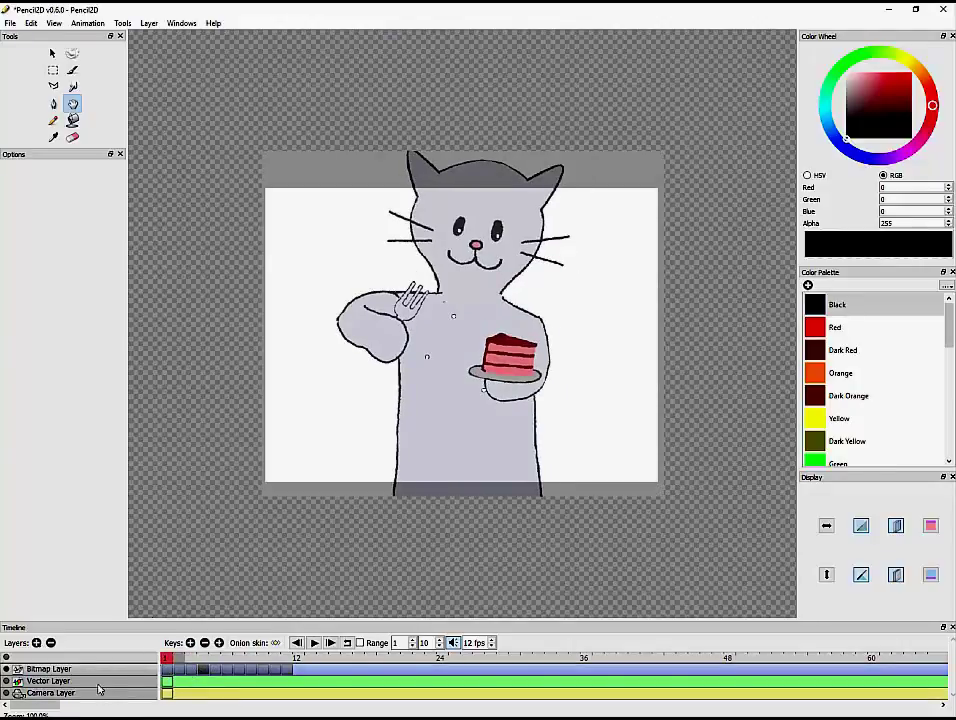
{"action": "left_click", "coordinate": [86, 697]}
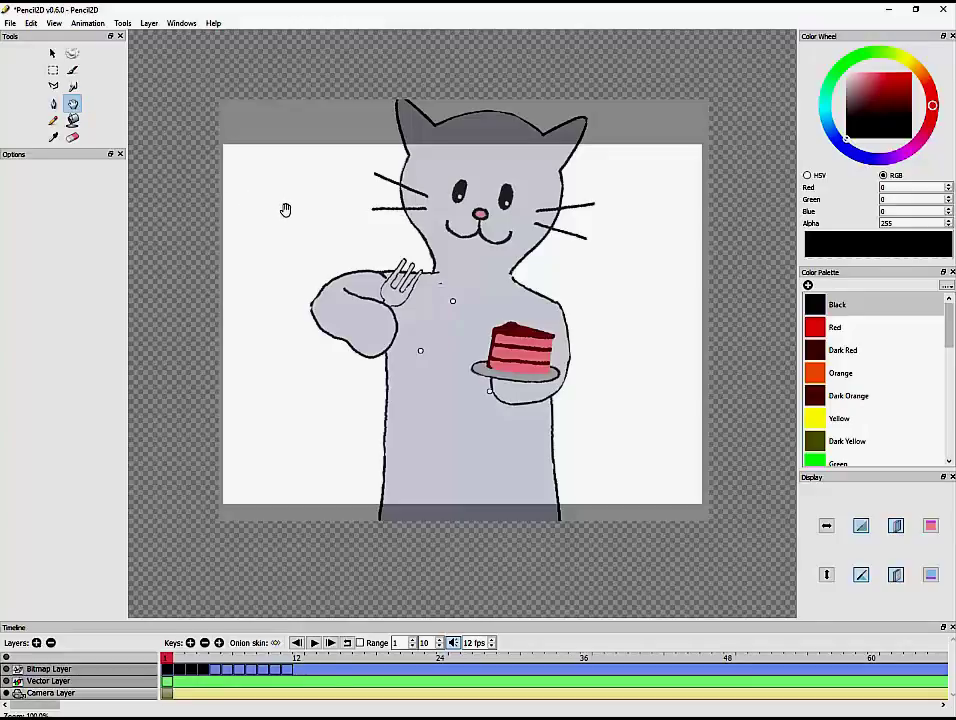
{"action": "left_click_drag", "start_coordinate": [284, 212], "coordinate": [304, 271]}
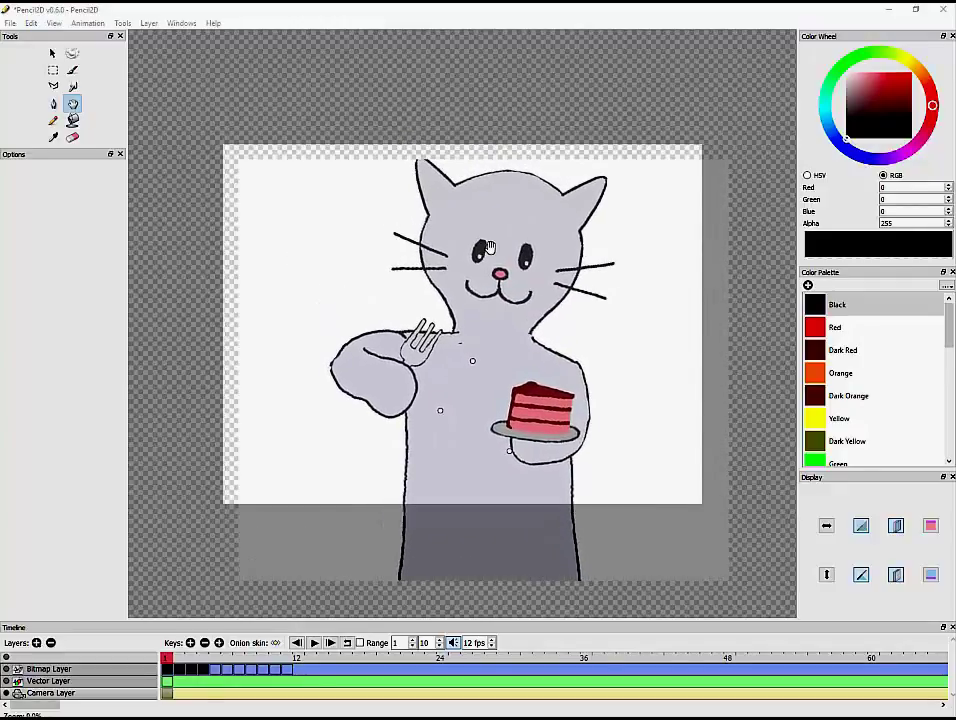
- Go to frame 11 and add a keyframe on the Camera Layer
{"action": "left_click_drag", "start_coordinate": [171, 658], "coordinate": [291, 667]}
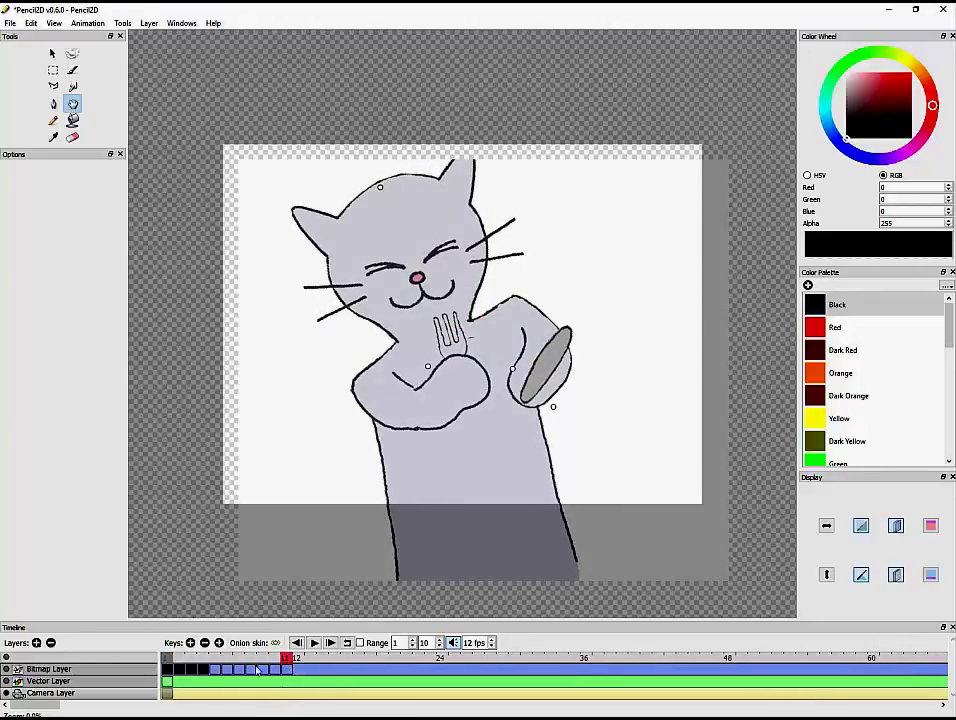
{"action": "left_click", "coordinate": [191, 643]}
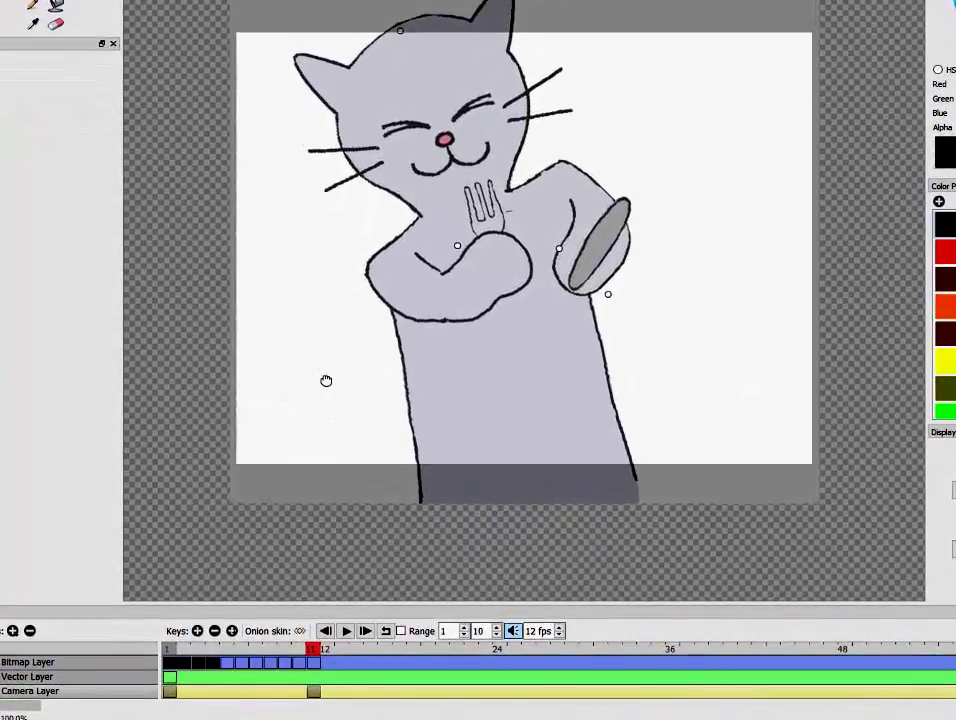
- Lower the cat's head into the camera frame at frame 11 and remove the Camera Layer's keyframe at frame 1
{"action": "left_click_drag", "start_coordinate": [326, 381], "coordinate": [324, 412]}
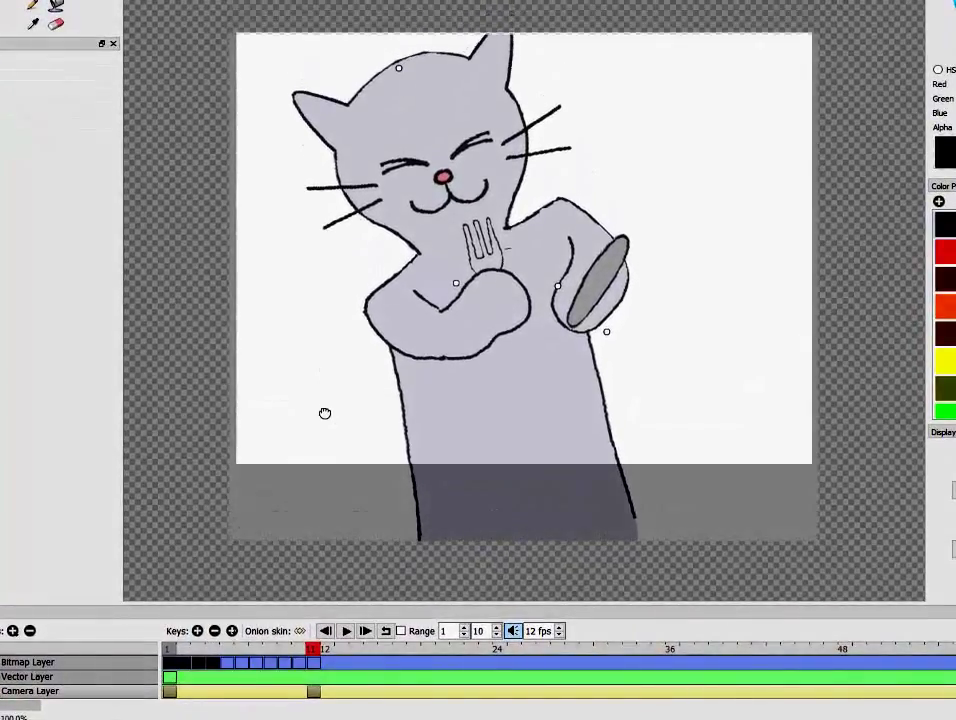
{"action": "left_click_drag", "start_coordinate": [299, 650], "coordinate": [149, 637]}
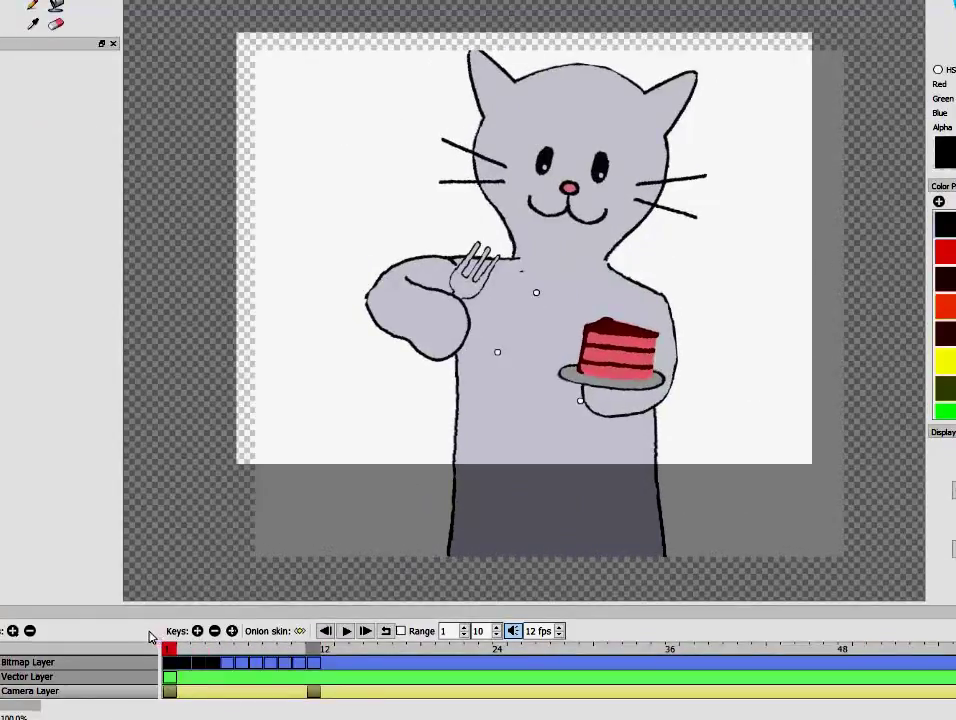
{"action": "left_click", "coordinate": [169, 691]}
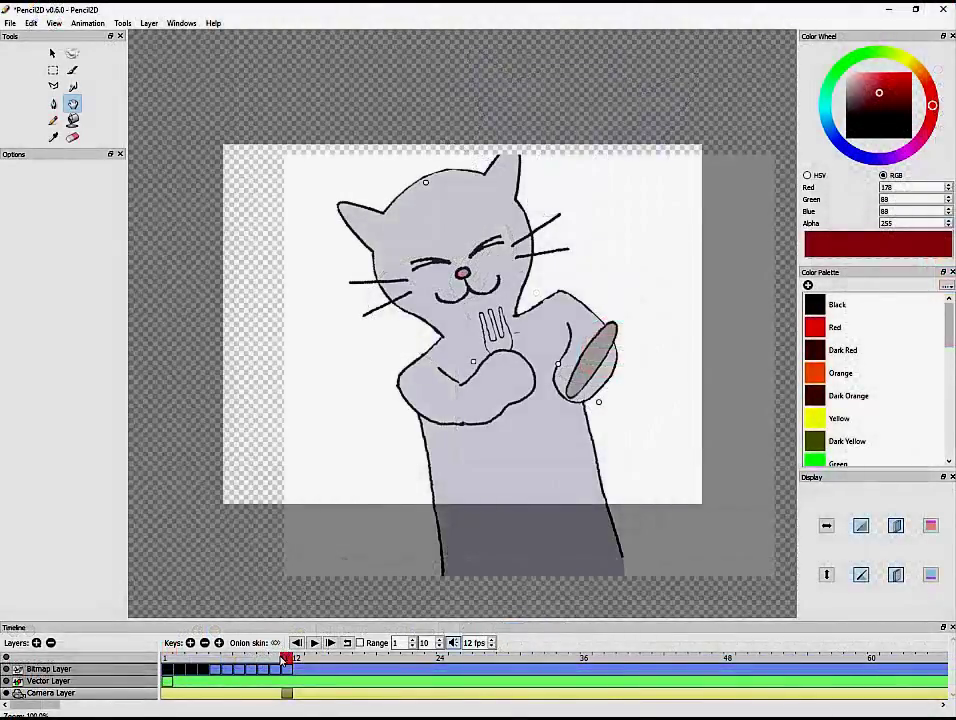
- Shift the Camera Layer's view at frame 11 so the cat sits further right, and scrub back to frame 1 to check it
{"action": "left_click_drag", "start_coordinate": [286, 657], "coordinate": [249, 657]}
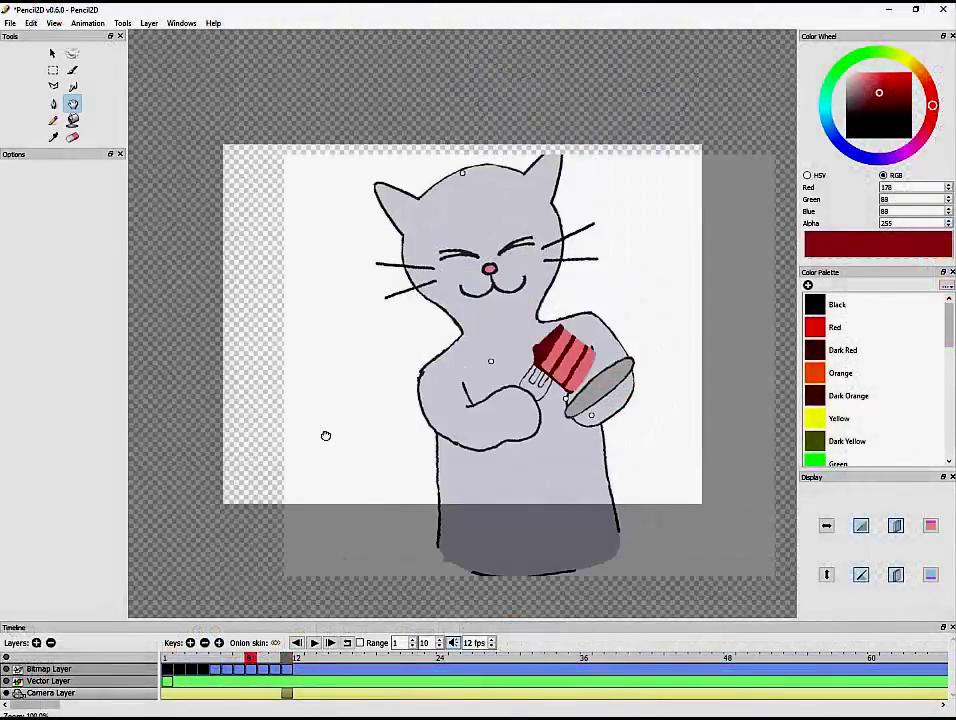
{"action": "left_click", "coordinate": [286, 657]}
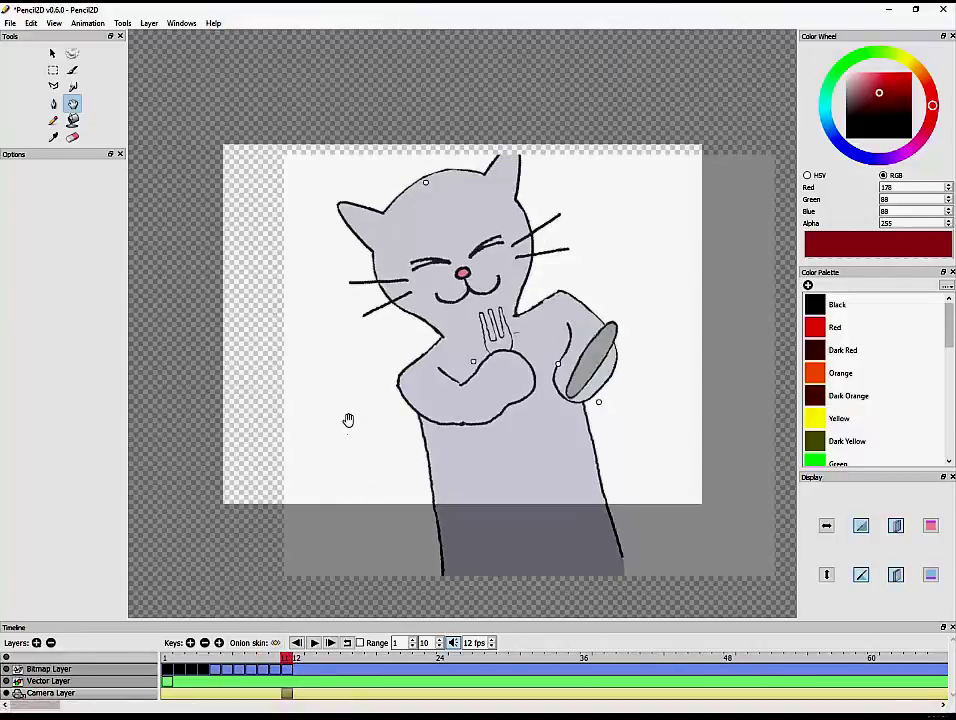
{"action": "left_click_drag", "start_coordinate": [348, 418], "coordinate": [374, 414]}
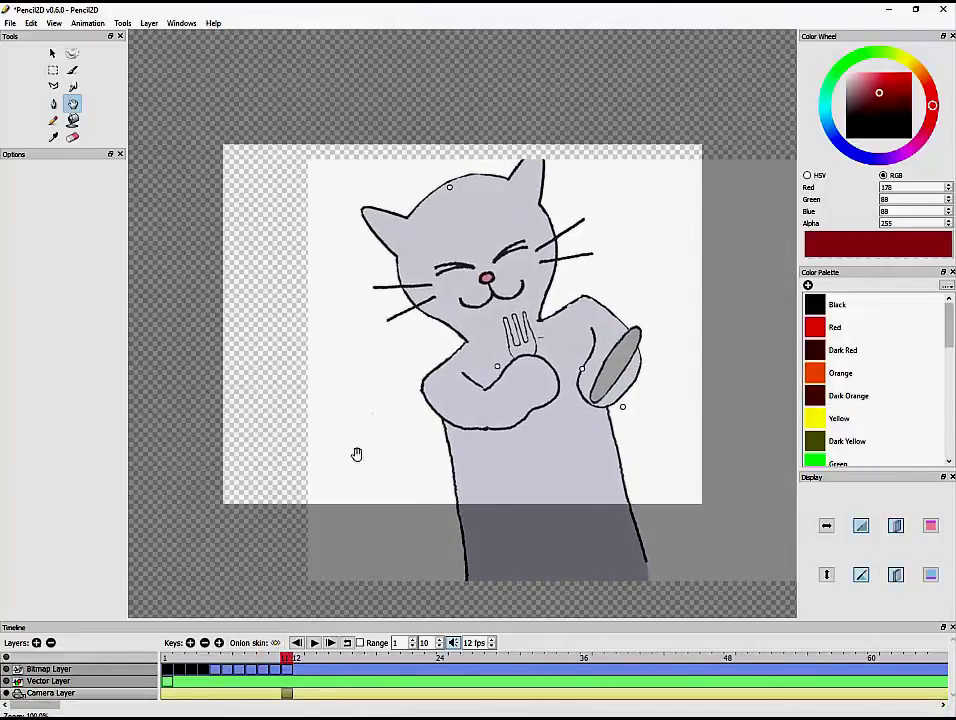
{"action": "left_click", "coordinate": [167, 657]}
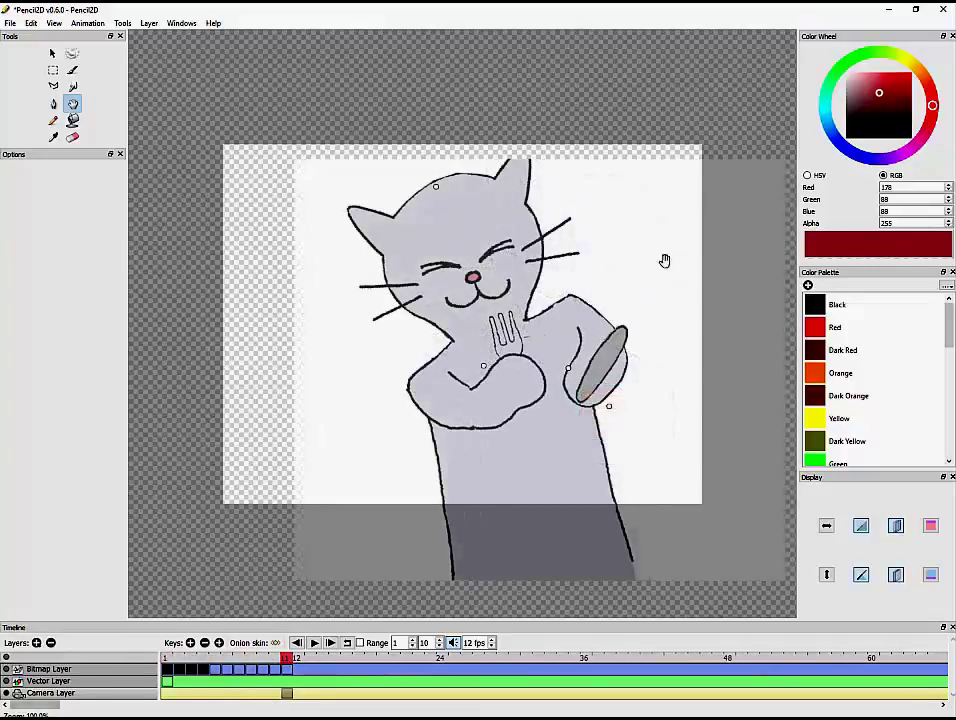
{"action": "left_click_drag", "start_coordinate": [221, 655], "coordinate": [157, 657]}
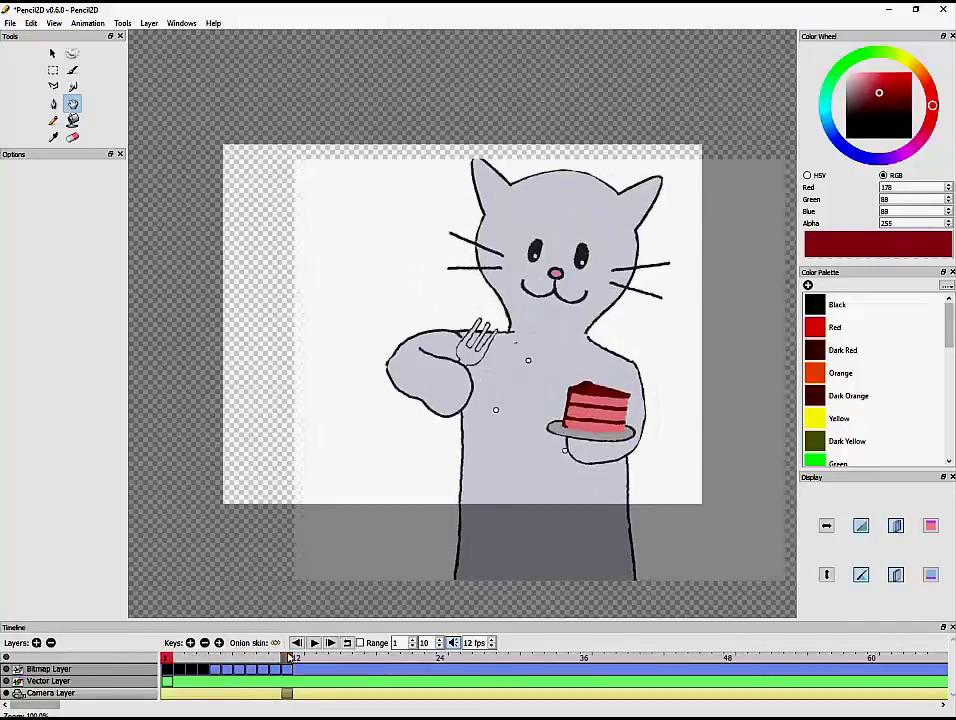
- Hide the Bitmap Layer to examine the drawn outline at frame 3 on its own, and show the layer again
{"action": "left_click", "coordinate": [62, 672]}
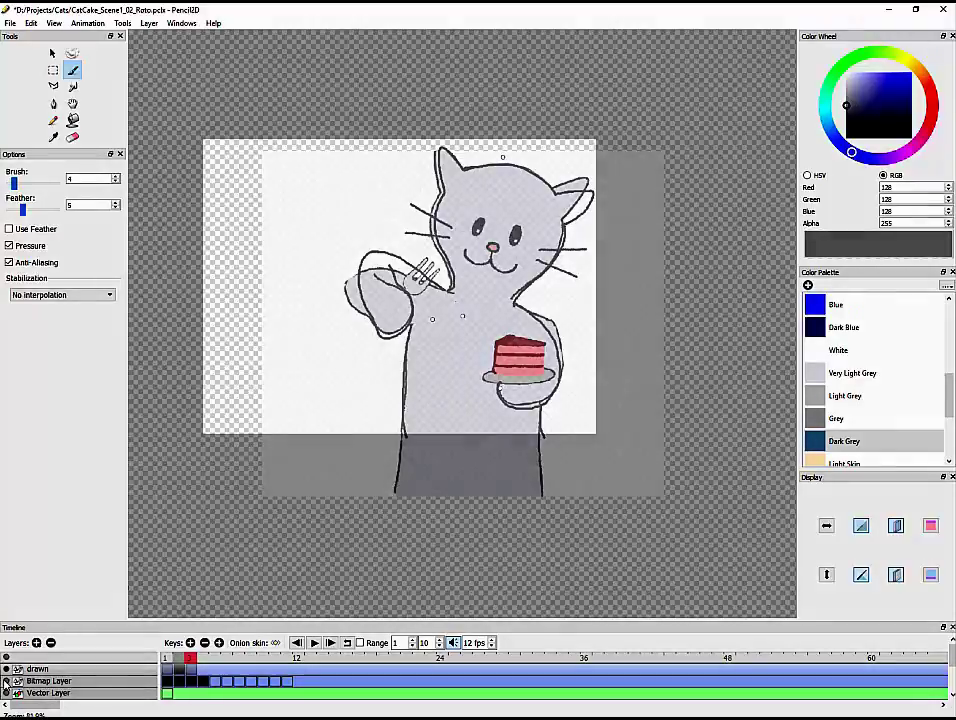
{"action": "left_click", "coordinate": [6, 681]}
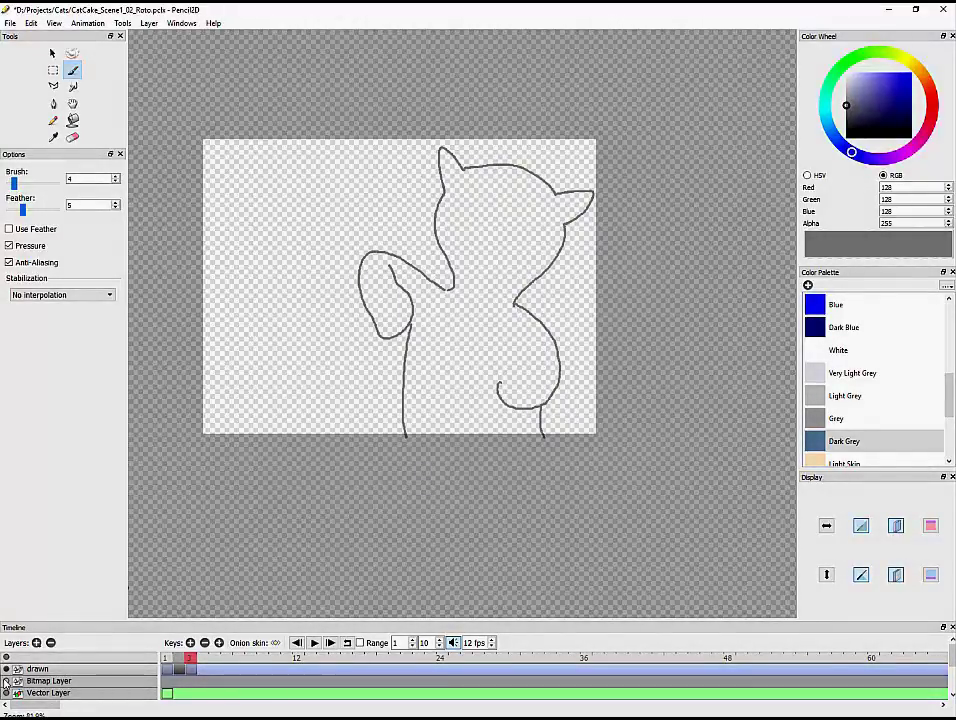
{"action": "left_click", "coordinate": [6, 681]}
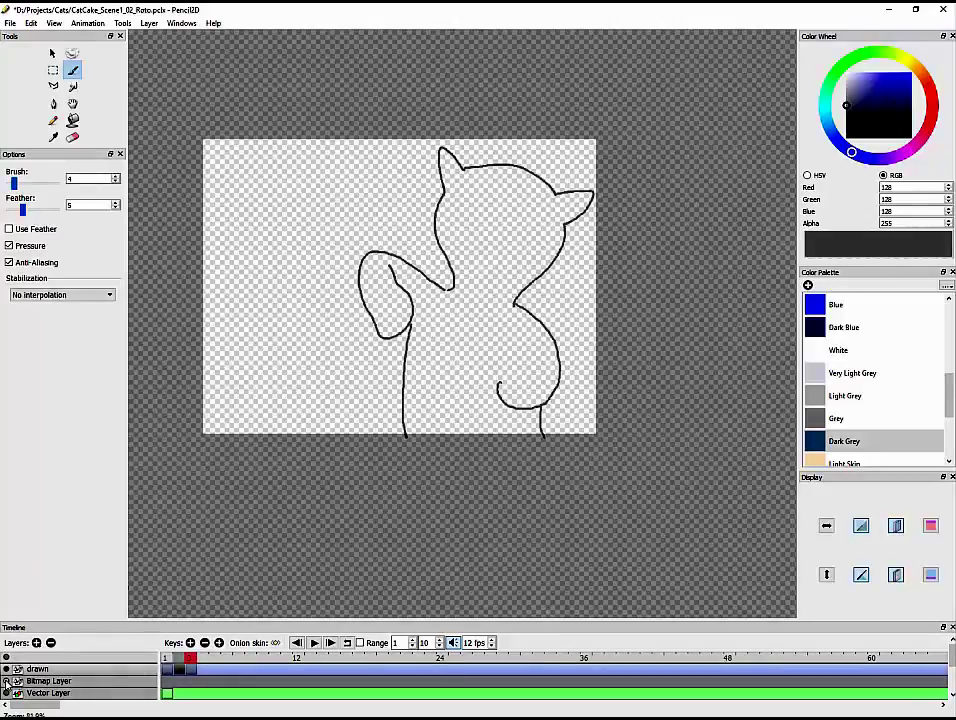
{"action": "left_click", "coordinate": [6, 681]}
- Step through the reference frames to frame 7 and add a keyframe there on the drawn layer
{"action": "left_click", "coordinate": [215, 658]}
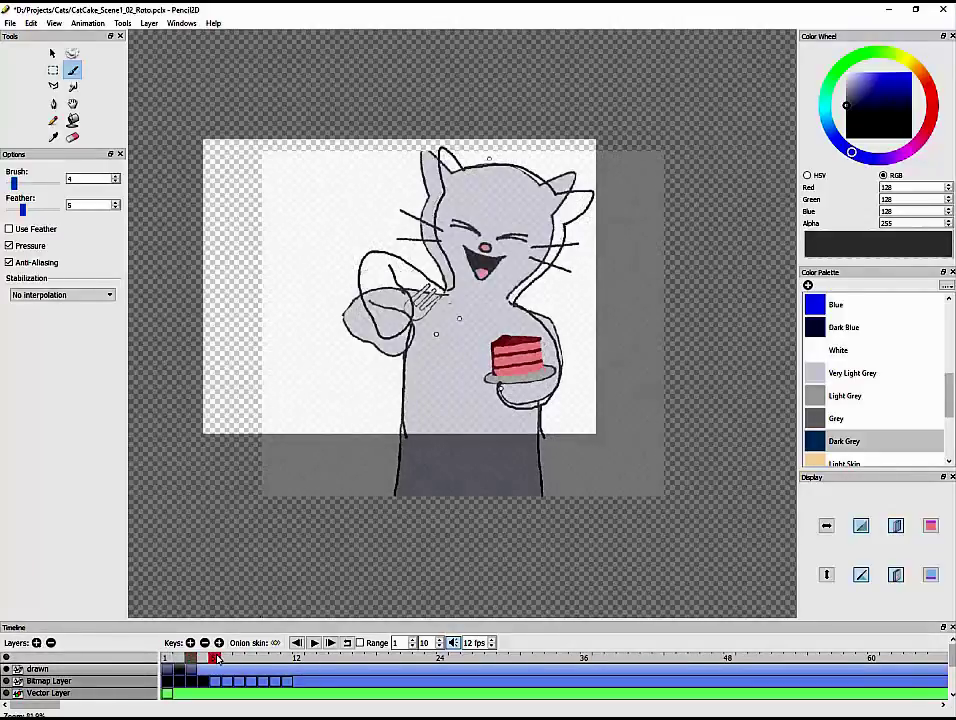
{"action": "left_click", "coordinate": [226, 658]}
{"action": "left_click", "coordinate": [239, 658]}
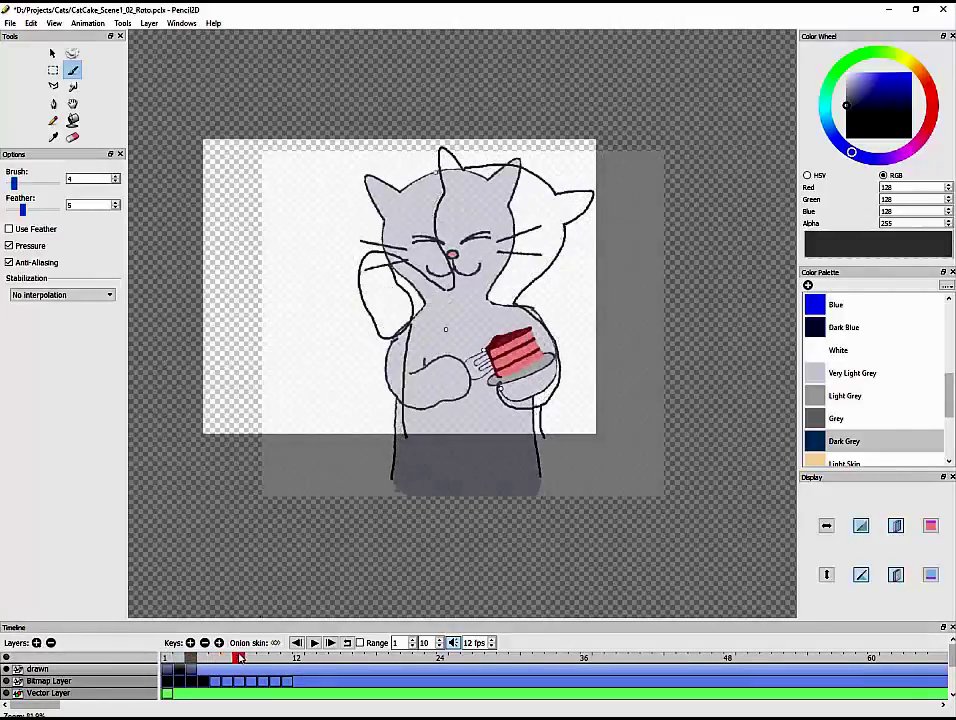
{"action": "left_click", "coordinate": [190, 643]}
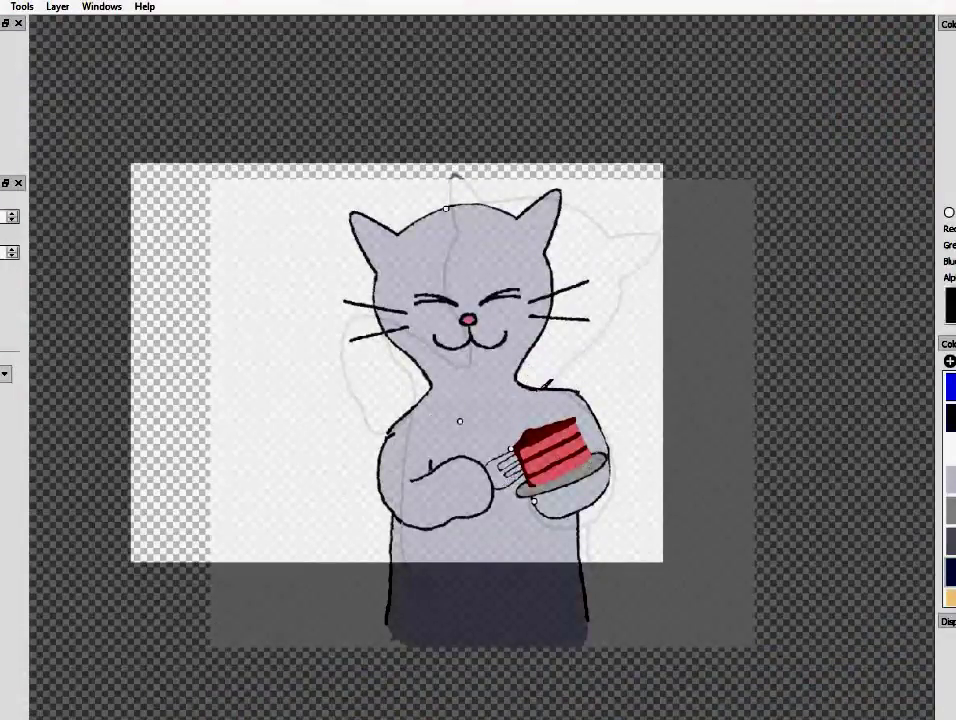
- Draw the cat's arms, ears and head outline loosely over the reference at frame 7
{"action": "mouse_move", "coordinate": [600, 426]}
{"action": "left_mouse_down"}
{"action": "mouse_move", "coordinate": [612, 481]}
{"action": "mouse_move", "coordinate": [564, 531]}
{"action": "mouse_move", "coordinate": [536, 527]}
{"action": "mouse_move", "coordinate": [539, 499]}
{"action": "mouse_move", "coordinate": [604, 477]}
{"action": "mouse_move", "coordinate": [556, 461]}
{"action": "left_mouse_up"}
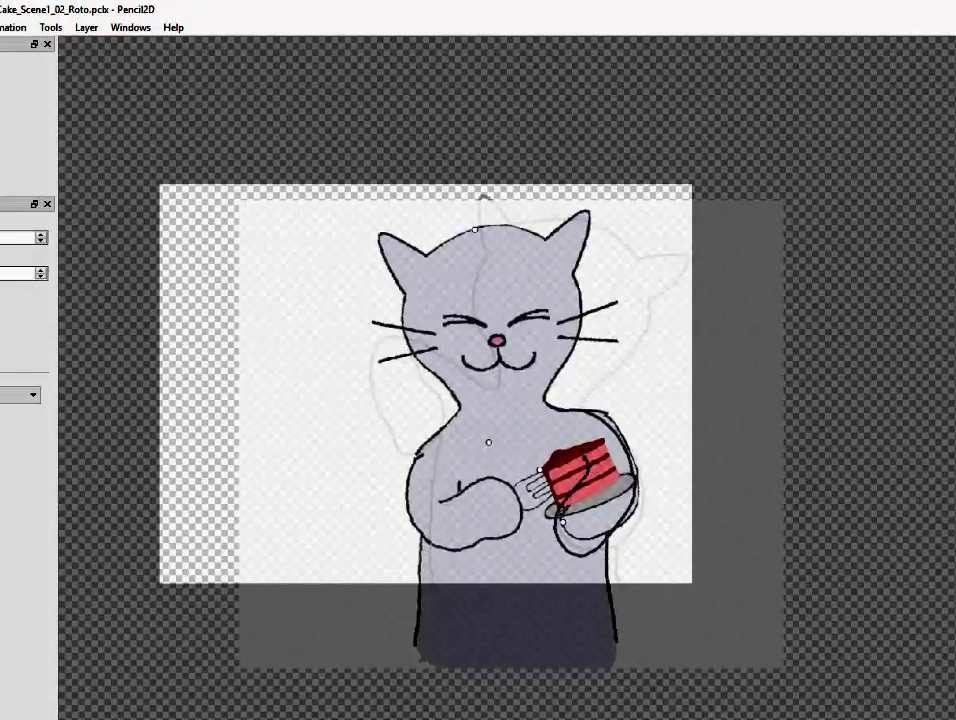
{"action": "mouse_move", "coordinate": [532, 521]}
{"action": "left_mouse_down"}
{"action": "mouse_move", "coordinate": [519, 503]}
{"action": "mouse_move", "coordinate": [446, 490]}
{"action": "mouse_move", "coordinate": [508, 547]}
{"action": "mouse_move", "coordinate": [440, 536]}
{"action": "mouse_move", "coordinate": [417, 447]}
{"action": "mouse_move", "coordinate": [457, 410]}
{"action": "left_mouse_up"}
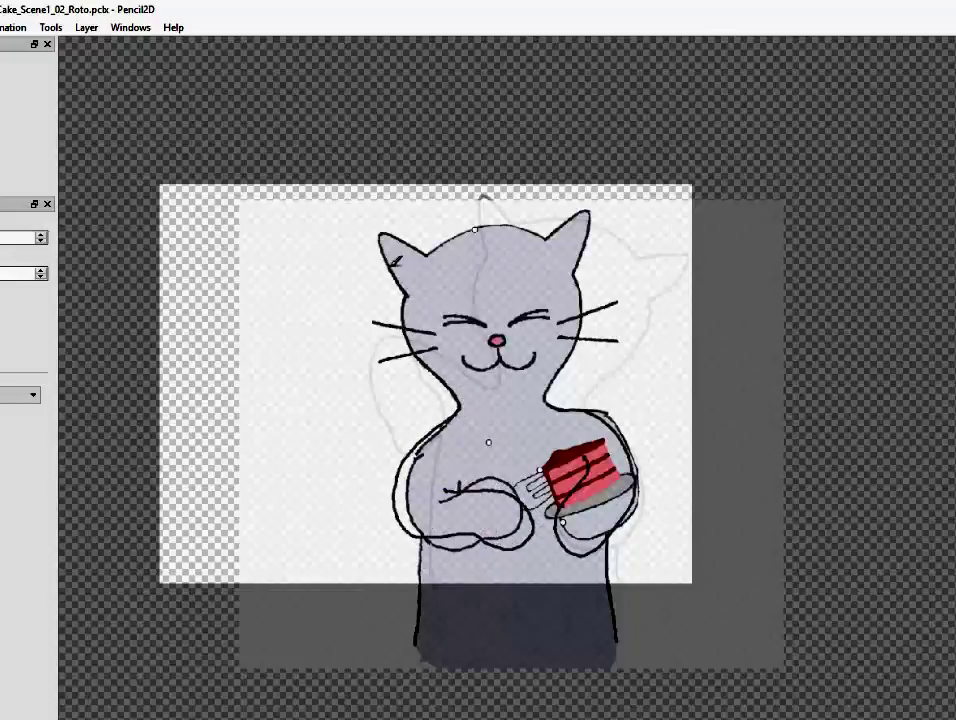
{"action": "mouse_move", "coordinate": [382, 240]}
{"action": "left_mouse_down"}
{"action": "mouse_move", "coordinate": [432, 254]}
{"action": "mouse_move", "coordinate": [447, 243]}
{"action": "mouse_move", "coordinate": [572, 241]}
{"action": "mouse_move", "coordinate": [591, 227]}
{"action": "mouse_move", "coordinate": [578, 279]}
{"action": "left_mouse_up"}
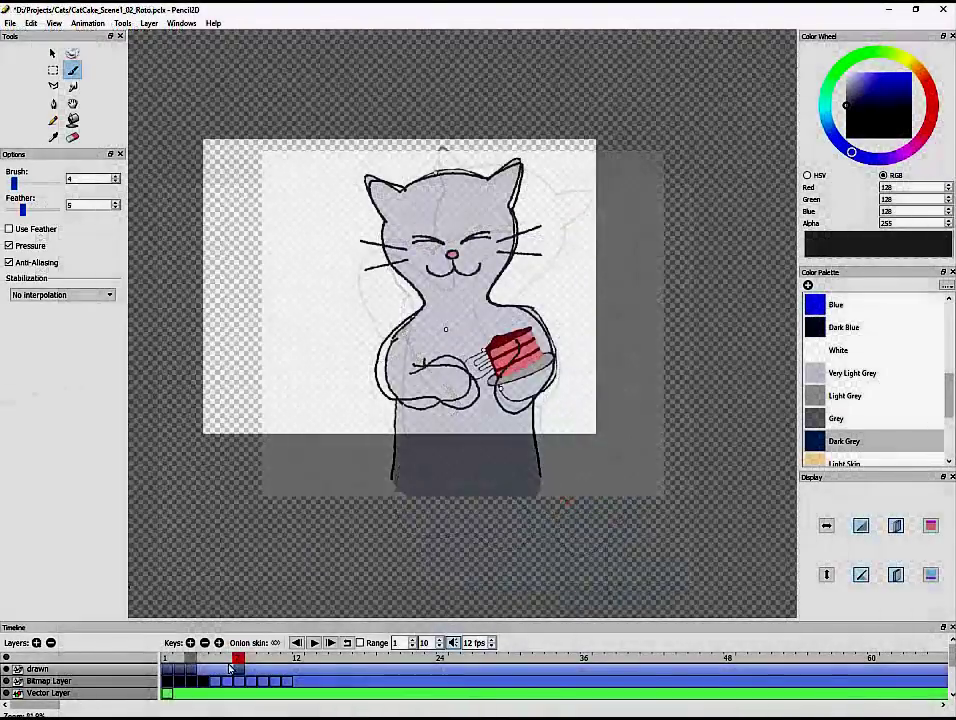
- Compare the reference poses at frames 8 and 9, and add a keyframe on the drawn layer at frame 9
{"action": "left_click", "coordinate": [262, 660]}
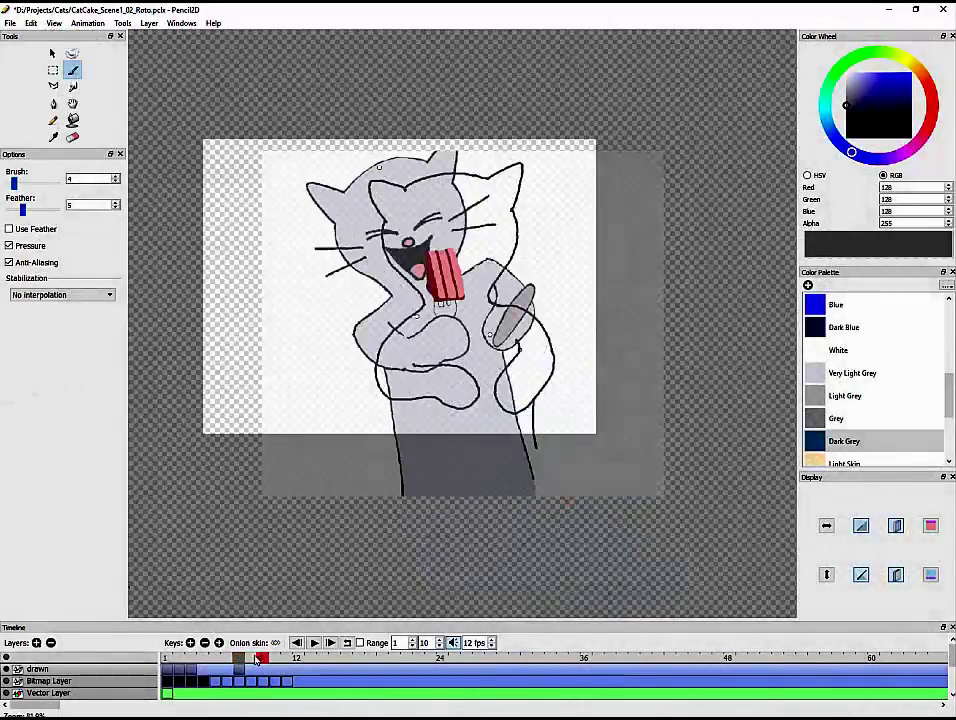
{"action": "left_click", "coordinate": [252, 659]}
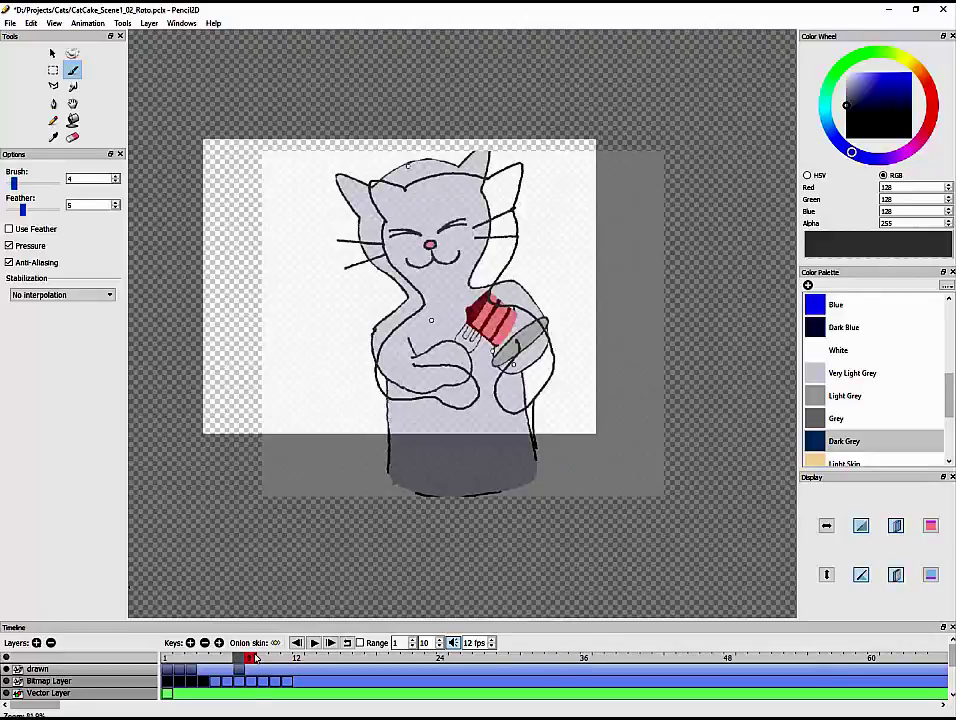
{"action": "left_click", "coordinate": [262, 658]}
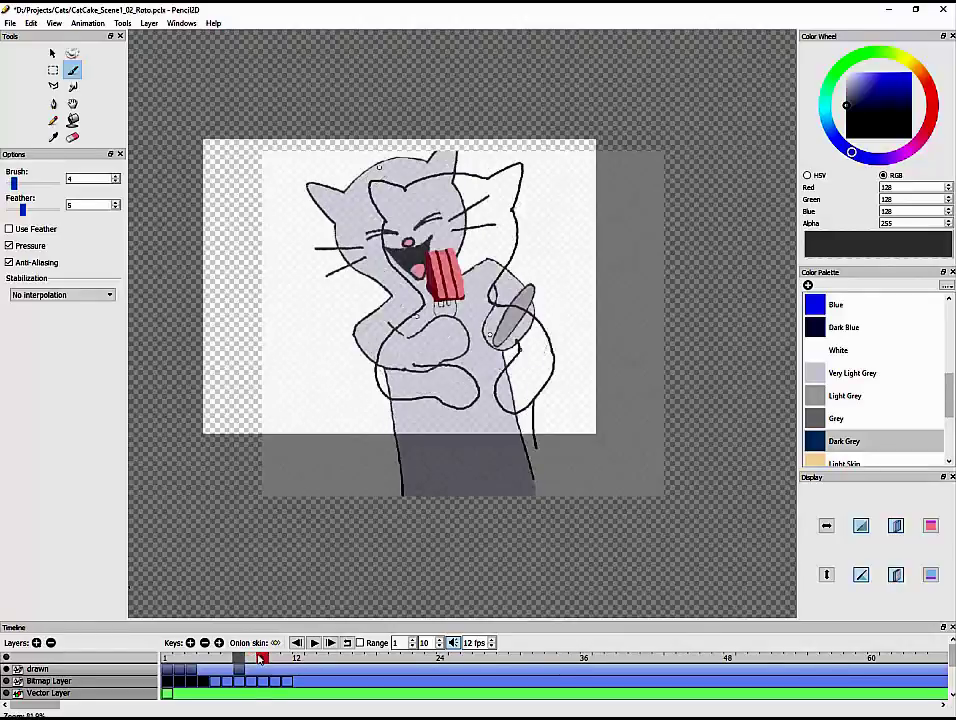
{"action": "left_click", "coordinate": [190, 643]}
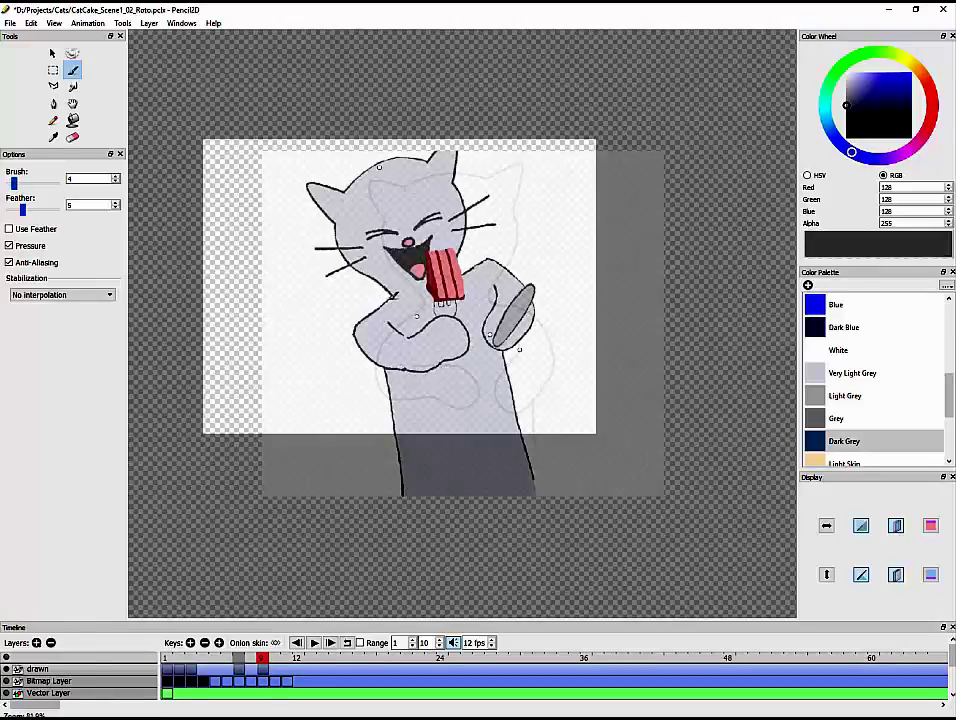
- Outline the cat's head, both bent arms and the torso sides over the leaning reference pose at frame 9
{"action": "mouse_move", "coordinate": [389, 297]}
{"action": "left_mouse_down"}
{"action": "mouse_move", "coordinate": [356, 337]}
{"action": "mouse_move", "coordinate": [367, 361]}
{"action": "mouse_move", "coordinate": [394, 383]}
{"action": "mouse_move", "coordinate": [466, 359]}
{"action": "left_mouse_up"}
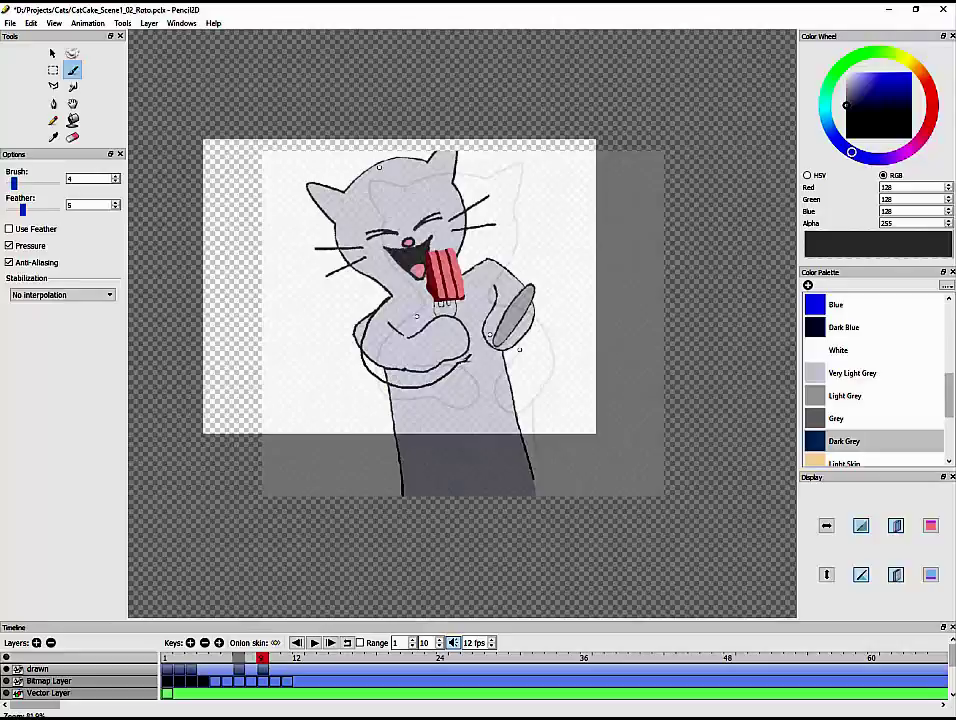
{"action": "mouse_move", "coordinate": [353, 262]}
{"action": "left_mouse_down"}
{"action": "mouse_move", "coordinate": [342, 239]}
{"action": "mouse_move", "coordinate": [327, 236]}
{"action": "left_mouse_up"}
{"action": "left_click_drag", "start_coordinate": [399, 342], "coordinate": [393, 341]}
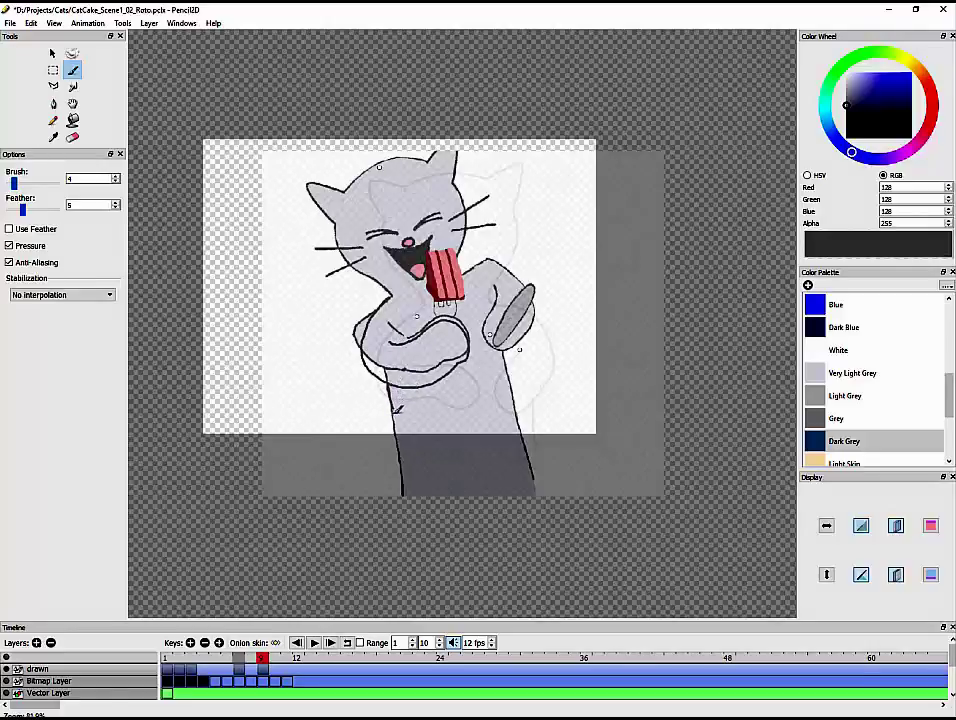
{"action": "left_click_drag", "start_coordinate": [508, 351], "coordinate": [530, 433]}
{"action": "left_click_drag", "start_coordinate": [391, 386], "coordinate": [407, 433]}
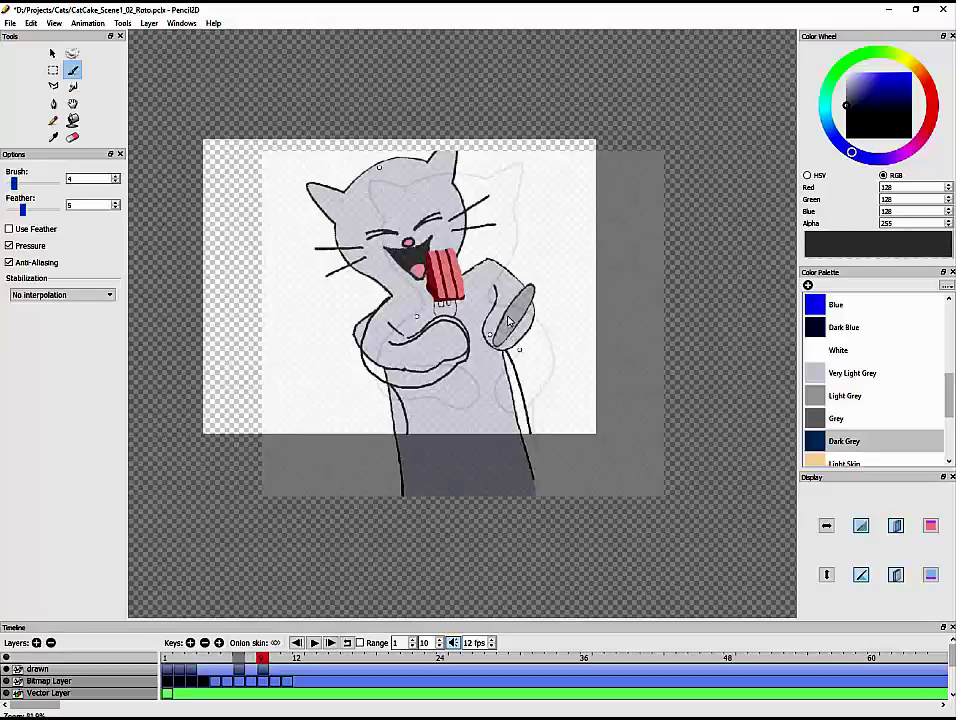
{"action": "left_click_drag", "start_coordinate": [494, 291], "coordinate": [491, 319]}
{"action": "mouse_move", "coordinate": [511, 275]}
{"action": "left_mouse_down"}
{"action": "mouse_move", "coordinate": [534, 310]}
{"action": "mouse_move", "coordinate": [520, 349]}
{"action": "left_mouse_up"}
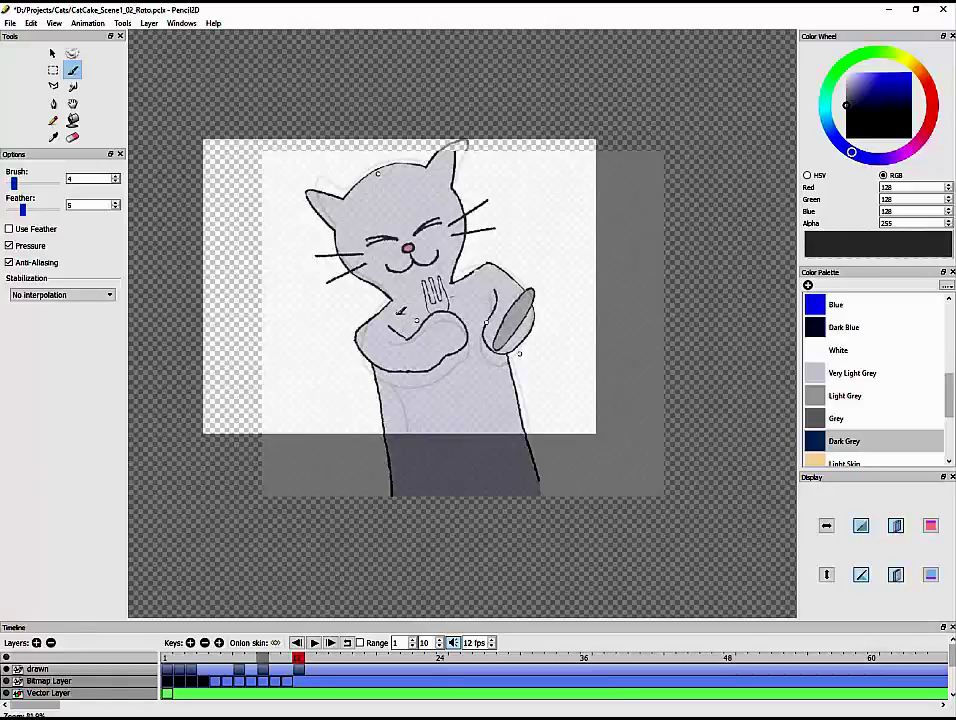
- Hide the Bitmap Layer and draw both arms and the torso sides at frame 12, guided by the previous drawing's faint outline
{"action": "left_click", "coordinate": [6, 681]}
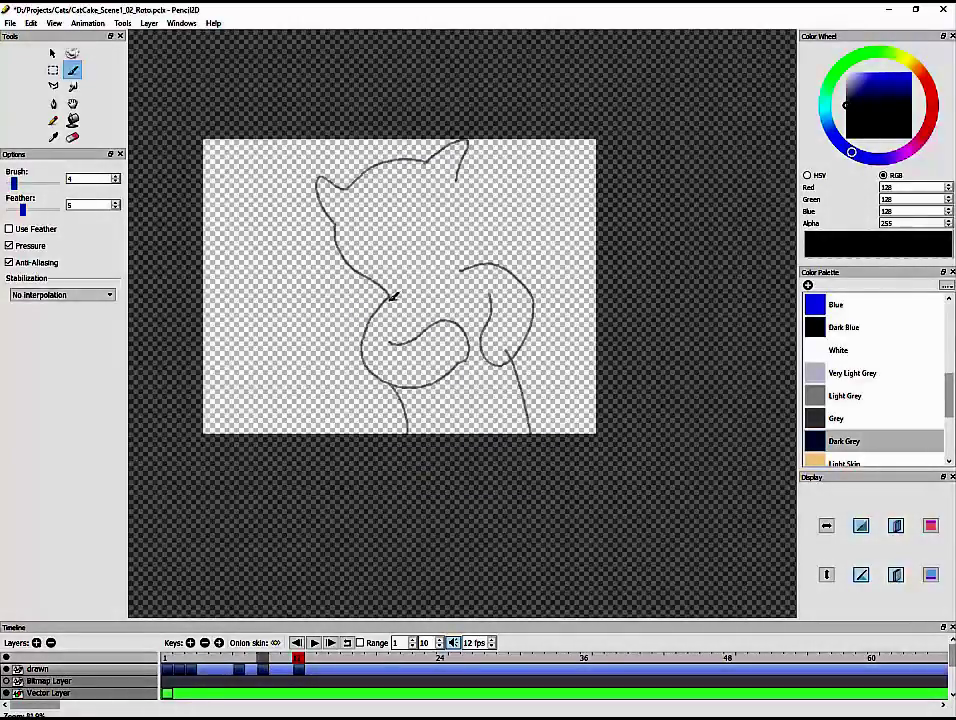
{"action": "mouse_move", "coordinate": [392, 293]}
{"action": "left_mouse_down"}
{"action": "mouse_move", "coordinate": [363, 339]}
{"action": "mouse_move", "coordinate": [370, 364]}
{"action": "mouse_move", "coordinate": [397, 381]}
{"action": "mouse_move", "coordinate": [455, 385]}
{"action": "mouse_move", "coordinate": [468, 374]}
{"action": "mouse_move", "coordinate": [462, 341]}
{"action": "mouse_move", "coordinate": [389, 336]}
{"action": "left_mouse_up"}
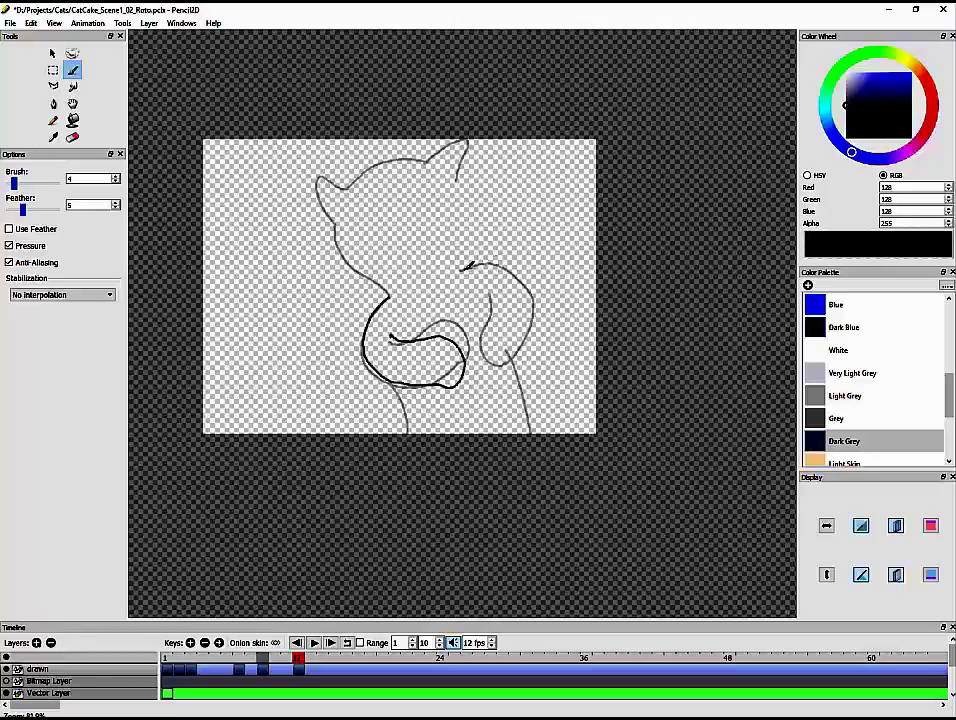
{"action": "mouse_move", "coordinate": [467, 266]}
{"action": "left_mouse_down"}
{"action": "mouse_move", "coordinate": [523, 268]}
{"action": "mouse_move", "coordinate": [536, 301]}
{"action": "mouse_move", "coordinate": [527, 334]}
{"action": "mouse_move", "coordinate": [507, 354]}
{"action": "mouse_move", "coordinate": [481, 346]}
{"action": "mouse_move", "coordinate": [492, 297]}
{"action": "left_mouse_up"}
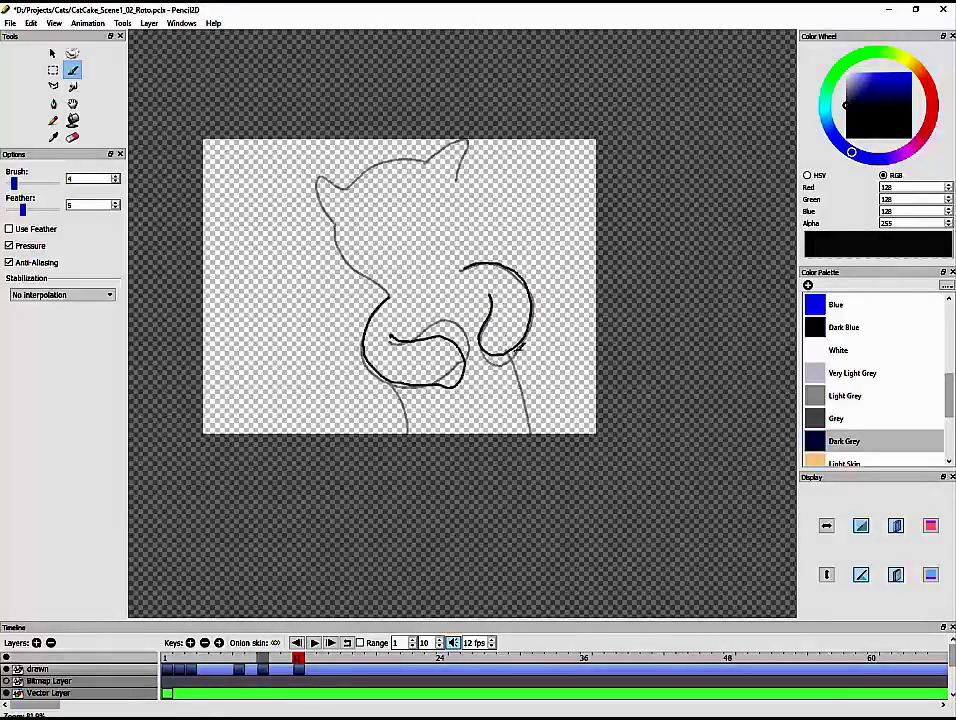
{"action": "left_click_drag", "start_coordinate": [531, 379], "coordinate": [531, 428]}
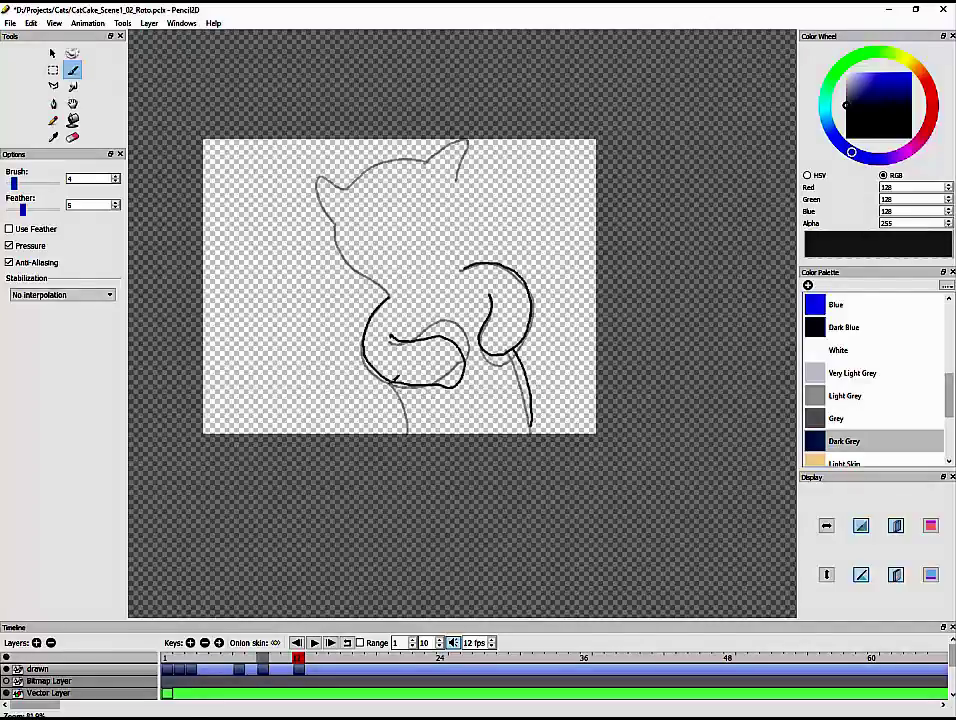
{"action": "left_click_drag", "start_coordinate": [394, 380], "coordinate": [397, 432]}
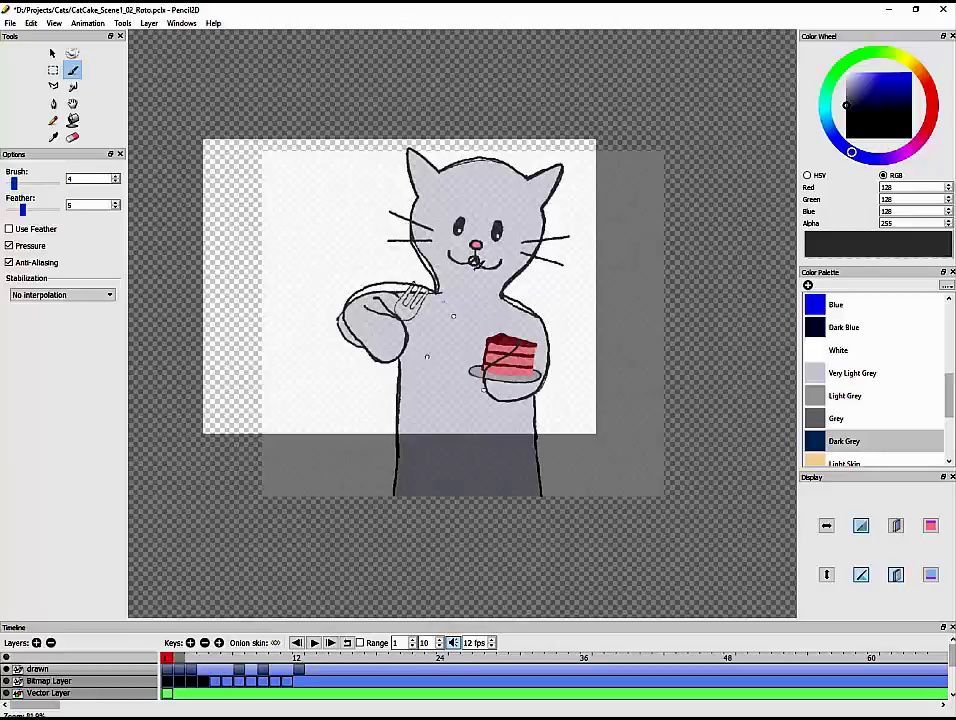
- Draw a curved smile under the nose and two oval eyes on the outlined cat at frame 1
{"action": "mouse_move", "coordinate": [478, 271]}
{"action": "left_mouse_down"}
{"action": "mouse_move", "coordinate": [487, 278]}
{"action": "mouse_move", "coordinate": [476, 265]}
{"action": "mouse_move", "coordinate": [453, 281]}
{"action": "left_mouse_up"}
{"action": "key", "text": "ctrl+z"}
{"action": "mouse_move", "coordinate": [463, 231]}
{"action": "left_mouse_down"}
{"action": "mouse_move", "coordinate": [455, 236]}
{"action": "mouse_move", "coordinate": [463, 223]}
{"action": "left_mouse_up"}
- Hide and reshow the Bitmap Layer, and flip between frames 1 and 3 to compare the drawn poses with the reference
{"action": "left_click", "coordinate": [7, 681]}
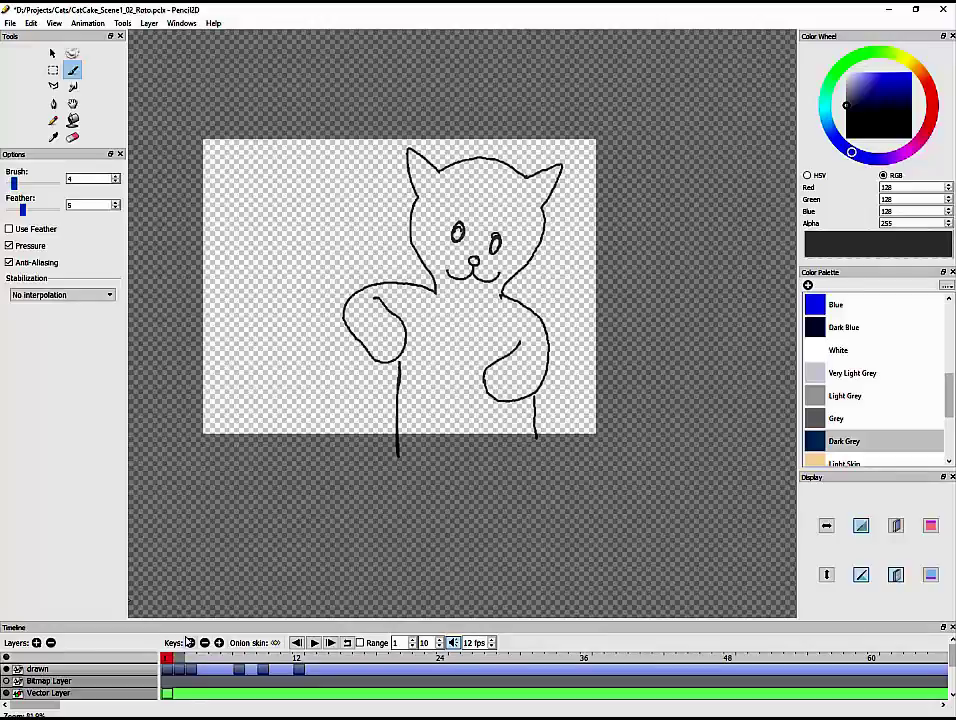
{"action": "left_click", "coordinate": [7, 681]}
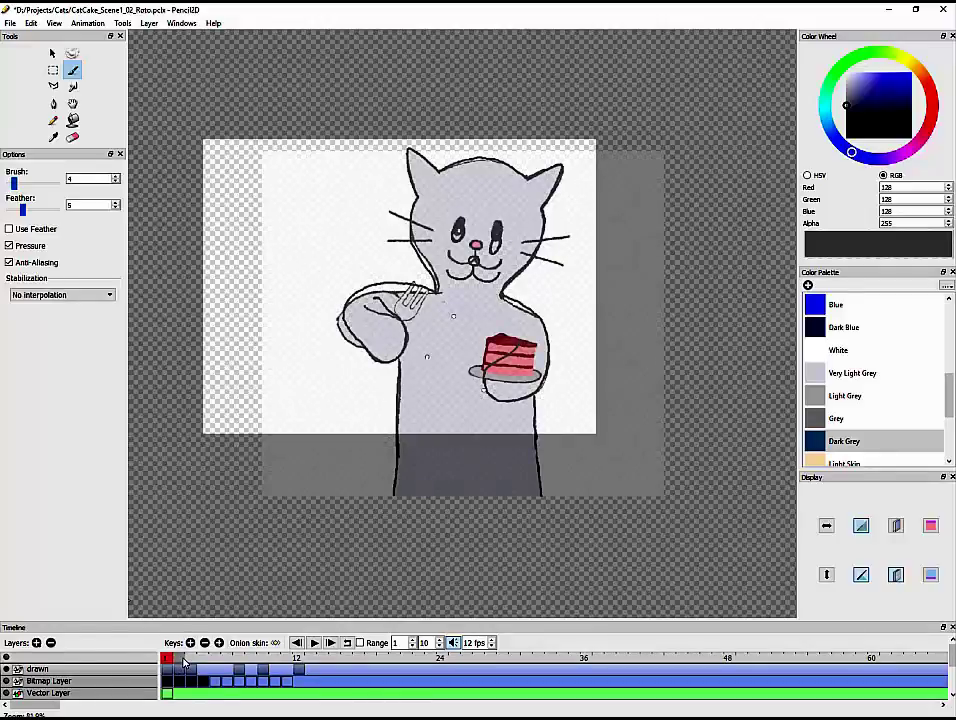
{"action": "left_click", "coordinate": [192, 660]}
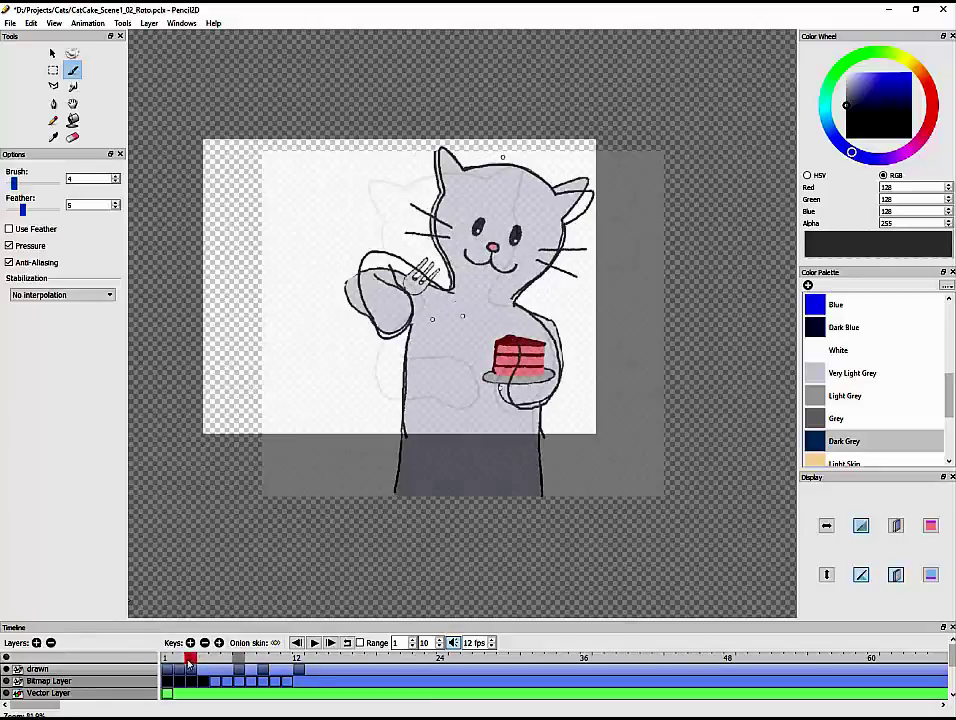
{"action": "left_click", "coordinate": [167, 659]}
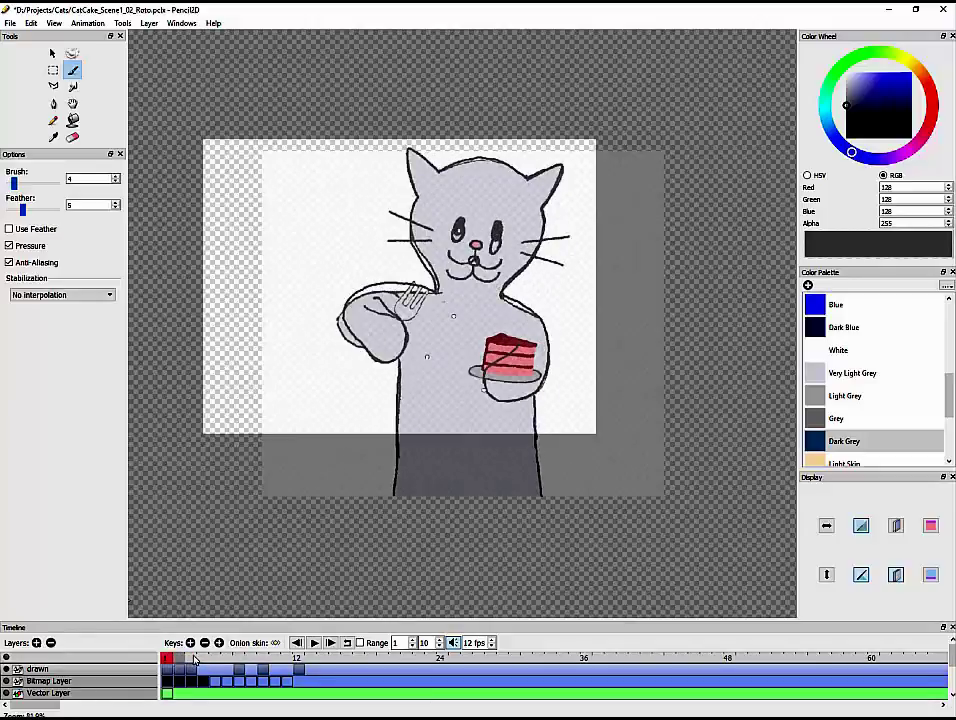
{"action": "left_click", "coordinate": [195, 659]}
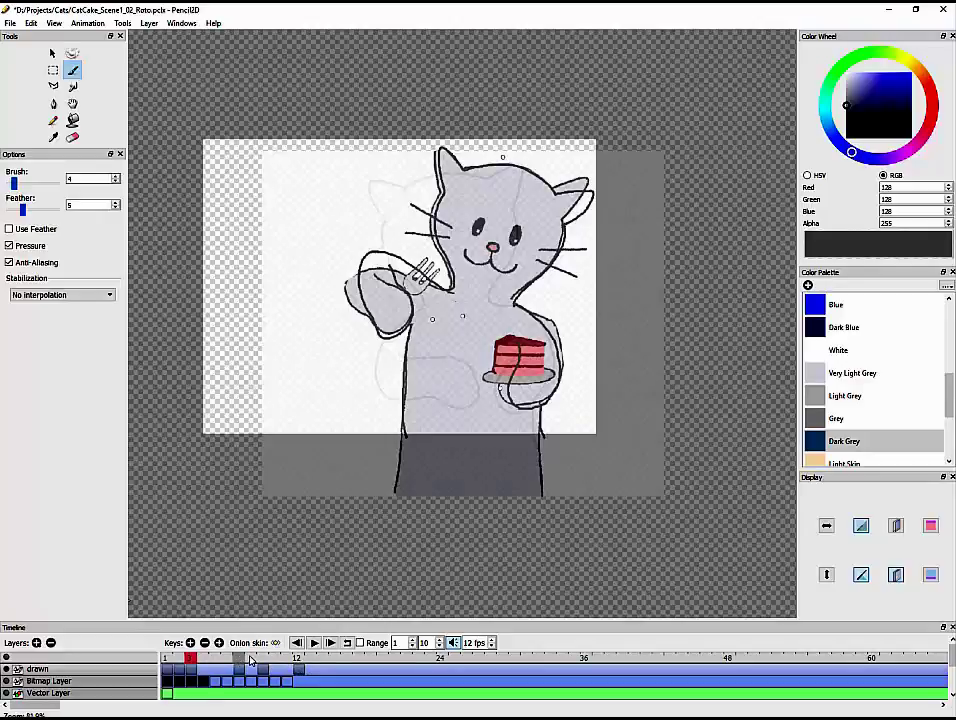
- Draw the curved smile on the cat at frame 7, save the file and scrub back through the poses to frame 1
{"action": "left_click", "coordinate": [238, 659]}
{"action": "mouse_move", "coordinate": [238, 659]}
{"action": "left_mouse_down"}
{"action": "mouse_move", "coordinate": [273, 659]}
{"action": "mouse_move", "coordinate": [237, 661]}
{"action": "left_mouse_up"}
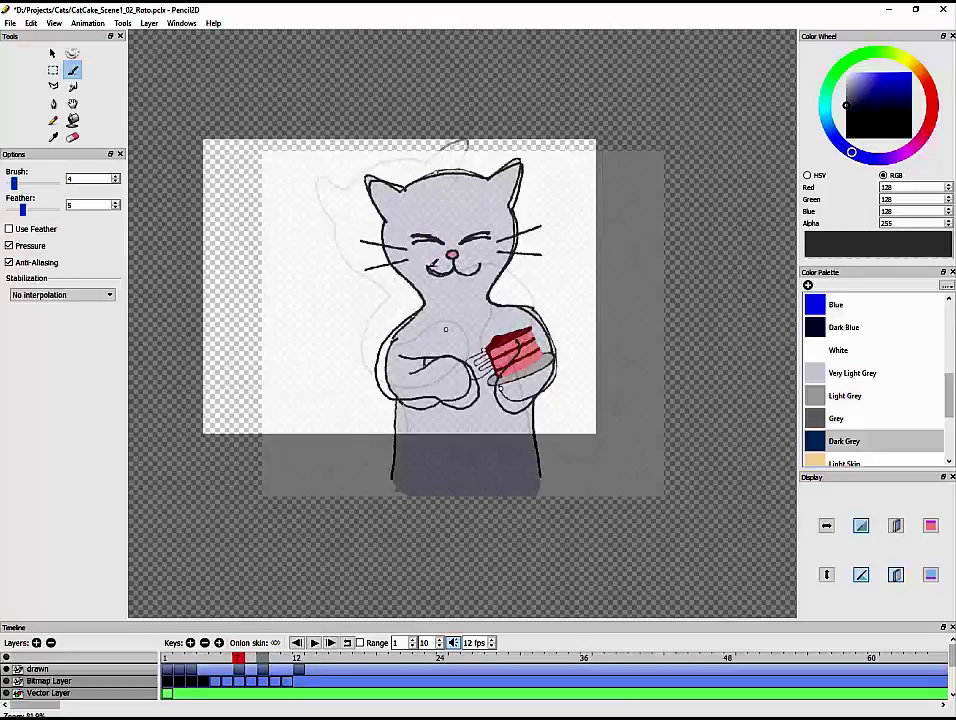
{"action": "key", "text": "ctrl+s"}
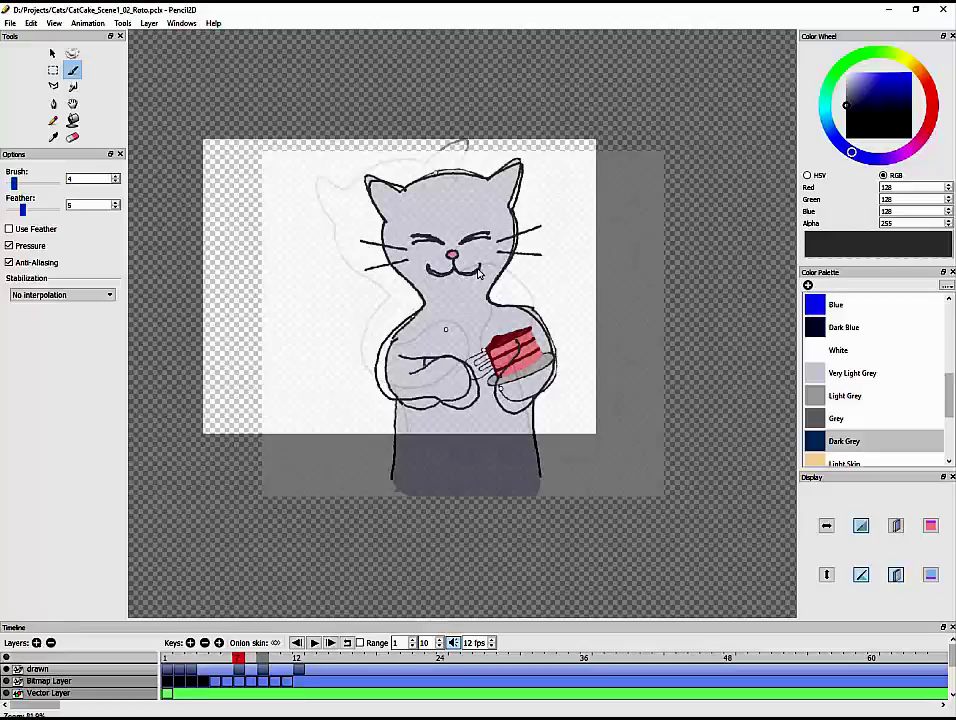
{"action": "left_click", "coordinate": [478, 264]}
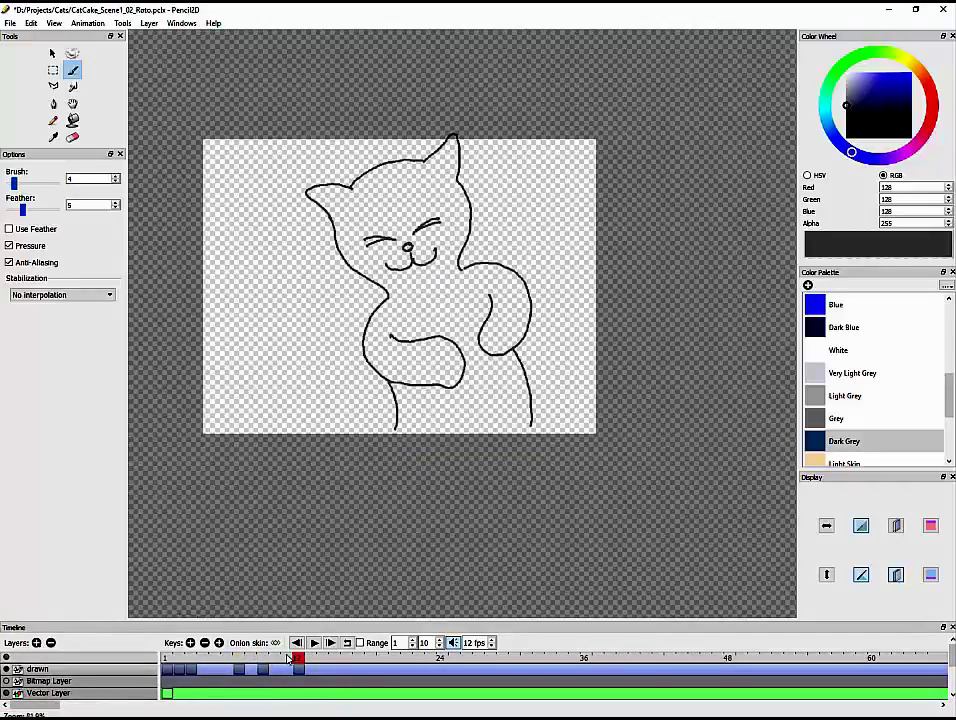
{"action": "mouse_move", "coordinate": [290, 658]}
{"action": "left_mouse_down"}
{"action": "mouse_move", "coordinate": [153, 653]}
{"action": "mouse_move", "coordinate": [250, 658]}
{"action": "mouse_move", "coordinate": [167, 650]}
{"action": "left_mouse_up"}
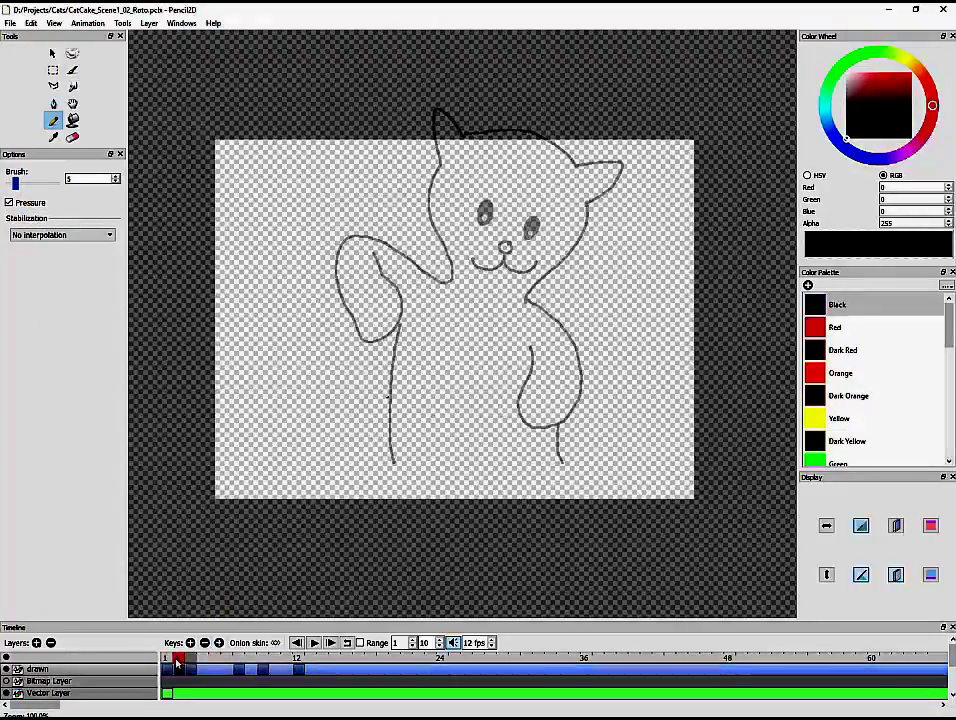
- Draw an in-between outline of the cat at frame 2 with the Dark Grey brush, using simple line interpolation
{"action": "mouse_move", "coordinate": [351, 330]}
{"action": "left_mouse_down"}
{"action": "mouse_move", "coordinate": [431, 274]}
{"action": "mouse_move", "coordinate": [345, 330]}
{"action": "mouse_move", "coordinate": [392, 400]}
{"action": "left_mouse_up"}
{"action": "left_click_drag", "start_coordinate": [392, 400], "coordinate": [393, 450]}
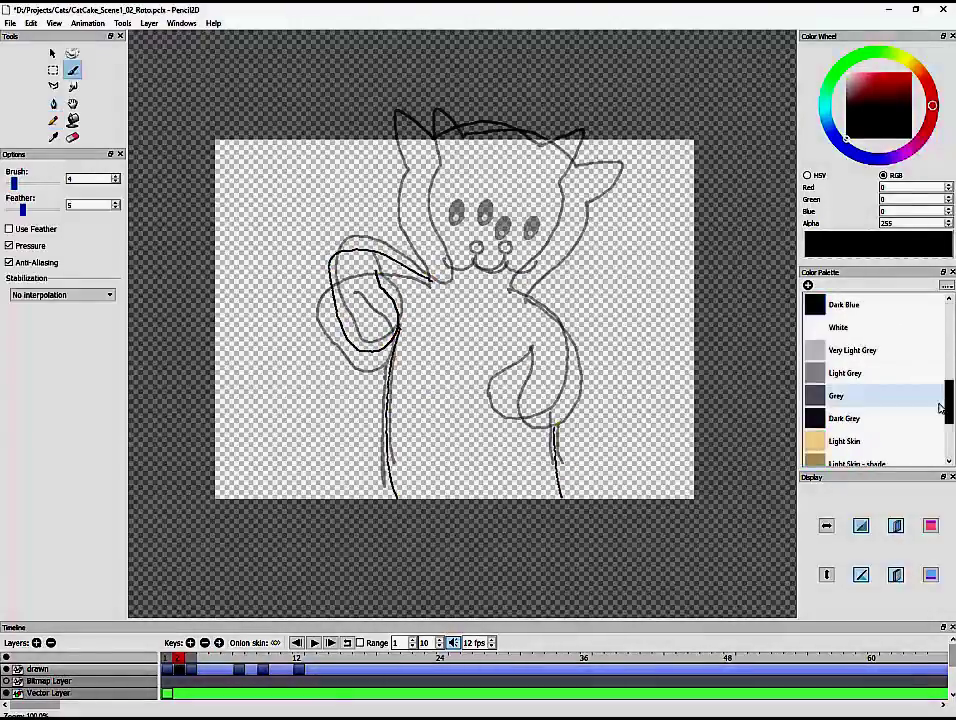
{"action": "left_click", "coordinate": [83, 337]}
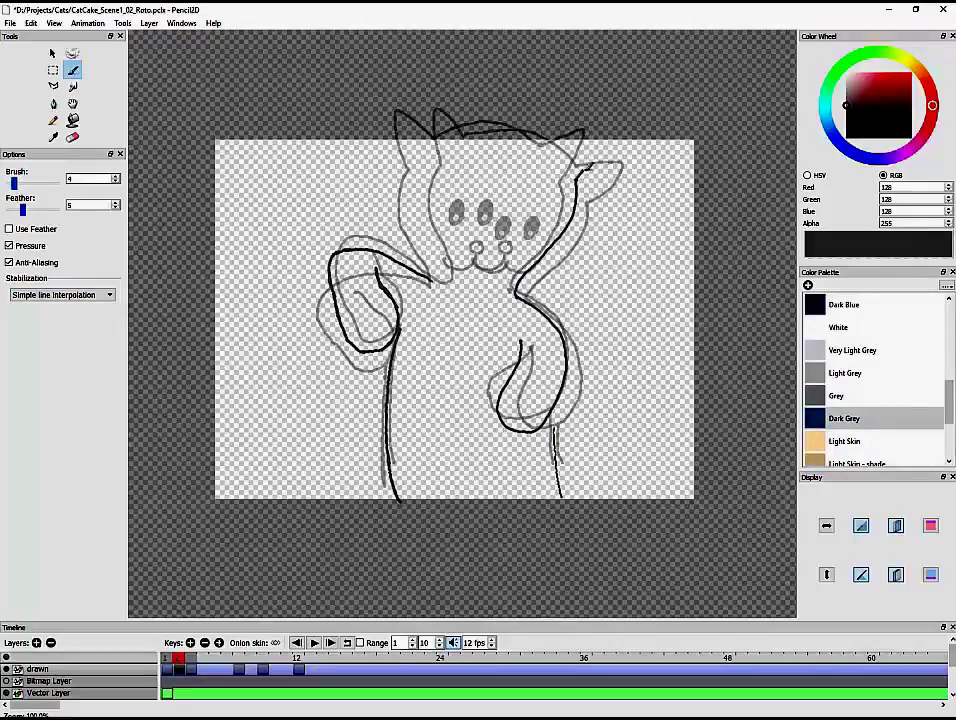
{"action": "mouse_move", "coordinate": [589, 167]}
{"action": "left_mouse_down"}
{"action": "mouse_move", "coordinate": [436, 143]}
{"action": "mouse_move", "coordinate": [421, 175]}
{"action": "mouse_move", "coordinate": [437, 276]}
{"action": "left_mouse_up"}
{"action": "left_click_drag", "start_coordinate": [561, 496], "coordinate": [563, 501]}
- Shift the drawings at frames 2 and 3 to frames 4 and 5, and draw the raised arm and torso side at frame 2
{"action": "left_click", "coordinate": [169, 661]}
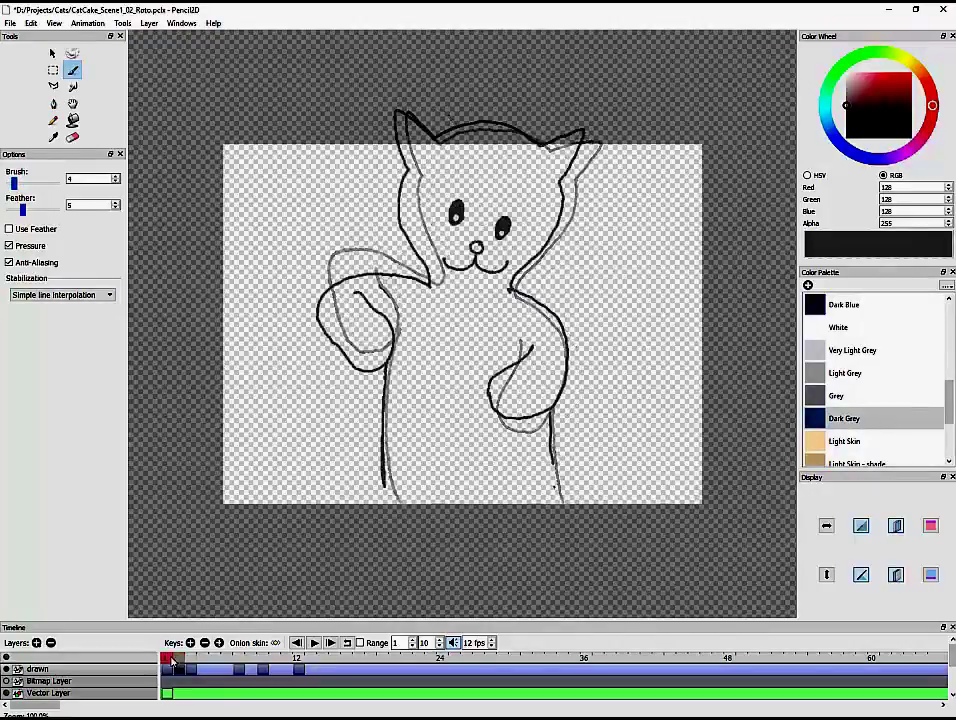
{"action": "left_click", "coordinate": [192, 671]}
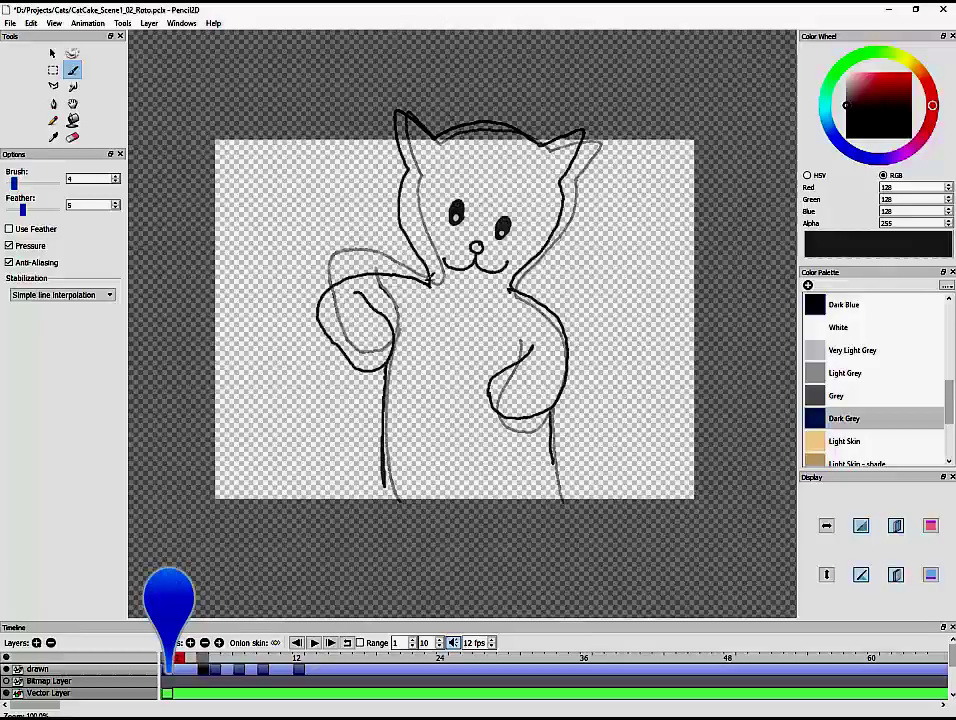
{"action": "mouse_move", "coordinate": [430, 282]}
{"action": "left_mouse_down"}
{"action": "mouse_move", "coordinate": [334, 336]}
{"action": "mouse_move", "coordinate": [390, 320]}
{"action": "mouse_move", "coordinate": [325, 299]}
{"action": "mouse_move", "coordinate": [393, 335]}
{"action": "left_mouse_up"}
{"action": "key", "text": "ctrl+z"}
{"action": "mouse_move", "coordinate": [360, 288]}
{"action": "left_mouse_down"}
{"action": "mouse_move", "coordinate": [394, 352]}
{"action": "mouse_move", "coordinate": [388, 501]}
{"action": "left_mouse_up"}
- Outline the head, both ears and the lowered arm at frame 2, slightly offset from the first drawing
{"action": "mouse_move", "coordinate": [431, 288]}
{"action": "left_mouse_down"}
{"action": "mouse_move", "coordinate": [426, 245]}
{"action": "mouse_move", "coordinate": [410, 170]}
{"action": "left_mouse_up"}
{"action": "left_click_drag", "start_coordinate": [410, 168], "coordinate": [398, 112]}
{"action": "key", "text": "ctrl+z"}
{"action": "key", "text": "ctrl+z"}
{"action": "left_click_drag", "start_coordinate": [430, 287], "coordinate": [416, 169]}
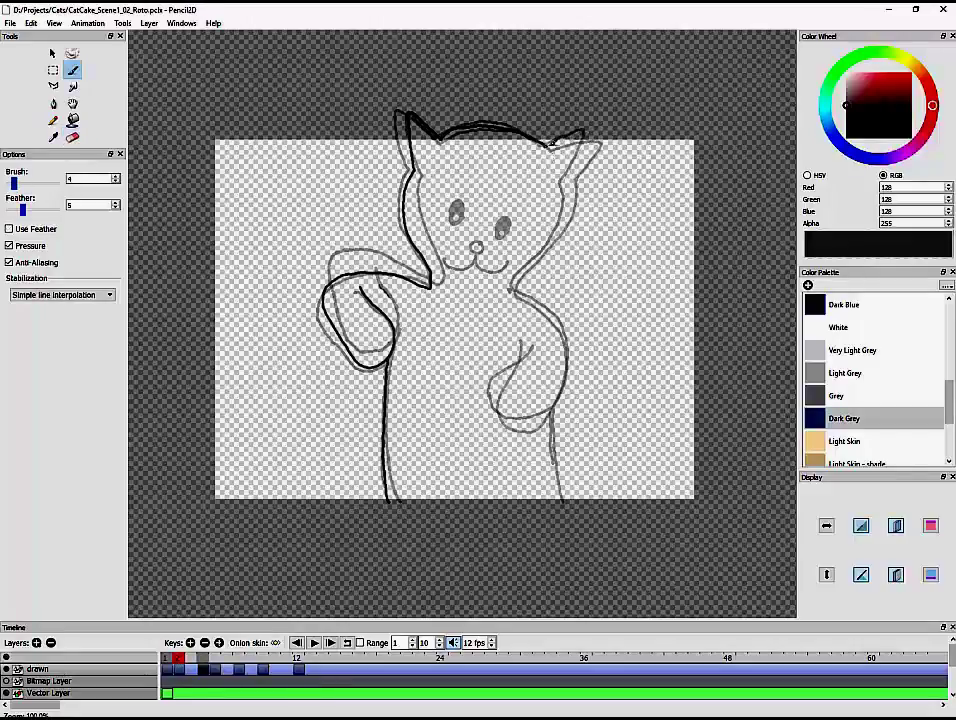
{"action": "left_click_drag", "start_coordinate": [583, 132], "coordinate": [550, 232]}
{"action": "mouse_move", "coordinate": [515, 290]}
{"action": "left_mouse_down"}
{"action": "mouse_move", "coordinate": [560, 379]}
{"action": "mouse_move", "coordinate": [486, 404]}
{"action": "left_mouse_up"}
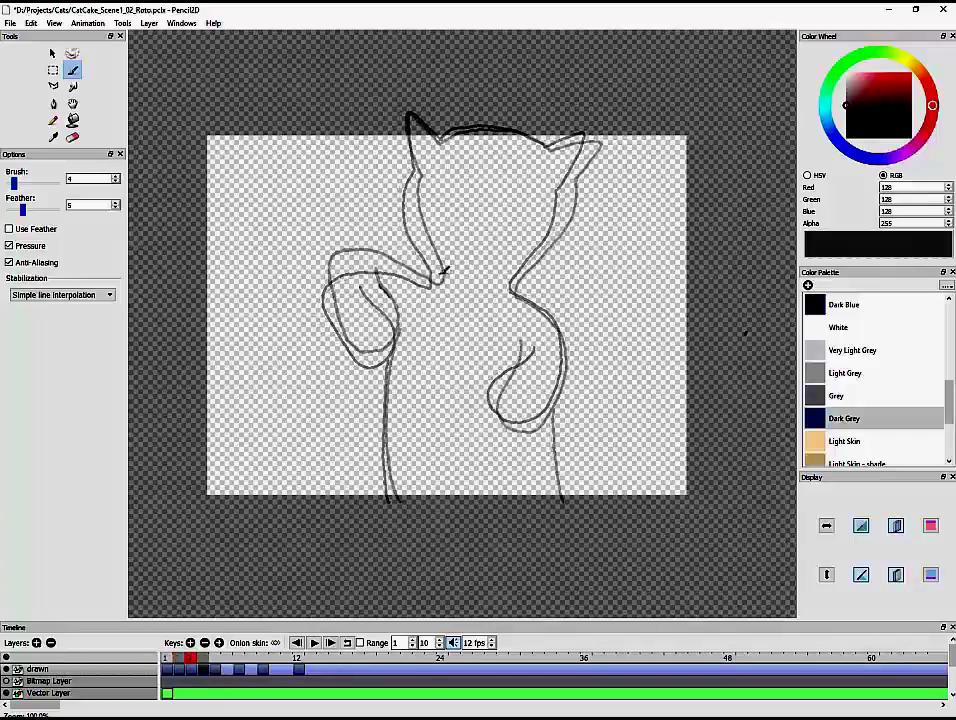
- Draw the raised arm, the torso side below it and the lowered arm at frame 3 between the neighbouring onion-skin poses
{"action": "mouse_move", "coordinate": [438, 276]}
{"action": "left_mouse_down"}
{"action": "mouse_move", "coordinate": [348, 325]}
{"action": "mouse_move", "coordinate": [377, 275]}
{"action": "left_mouse_up"}
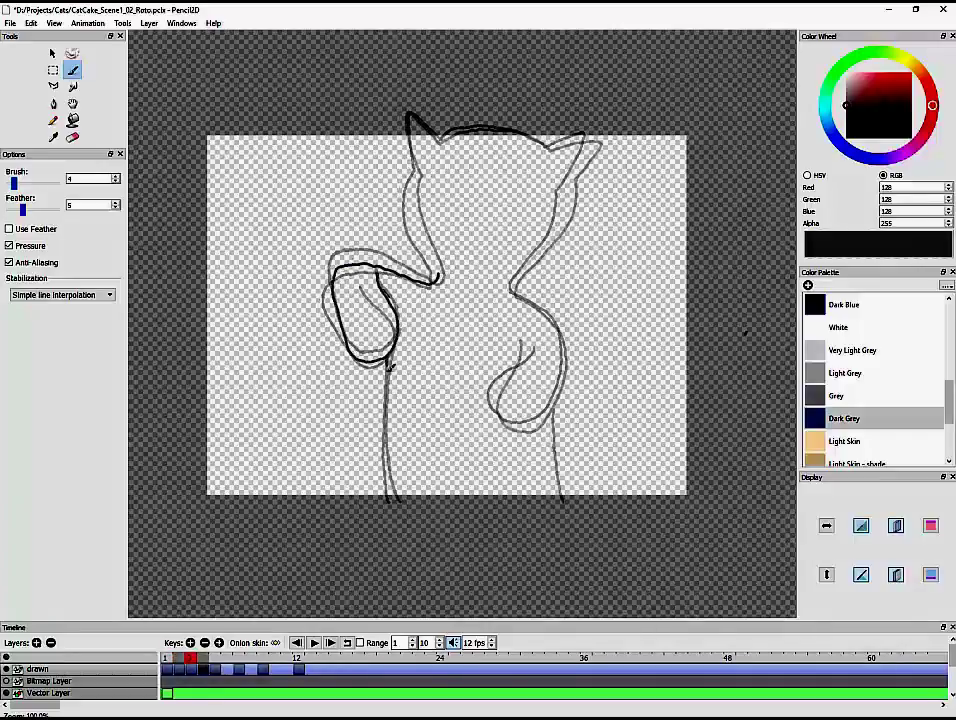
{"action": "left_click_drag", "start_coordinate": [388, 360], "coordinate": [393, 500]}
{"action": "left_click_drag", "start_coordinate": [529, 348], "coordinate": [548, 415]}
{"action": "left_click_drag", "start_coordinate": [510, 291], "coordinate": [553, 410]}
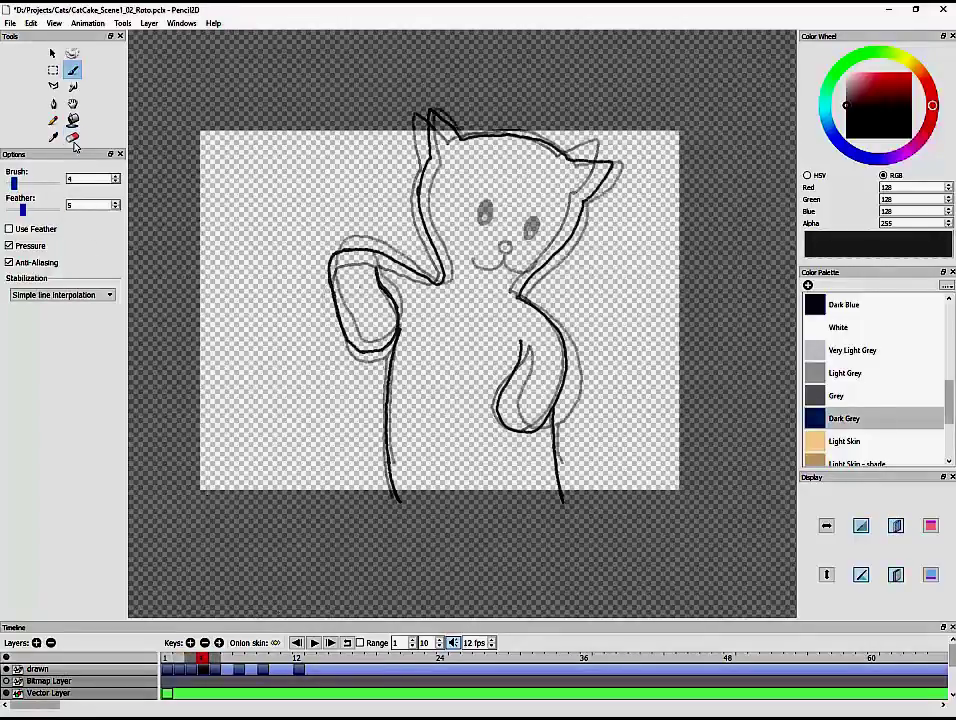
- Erase both ears from the cat's outline at frame 4 and switch back to the Brush
{"action": "left_click", "coordinate": [72, 137]}
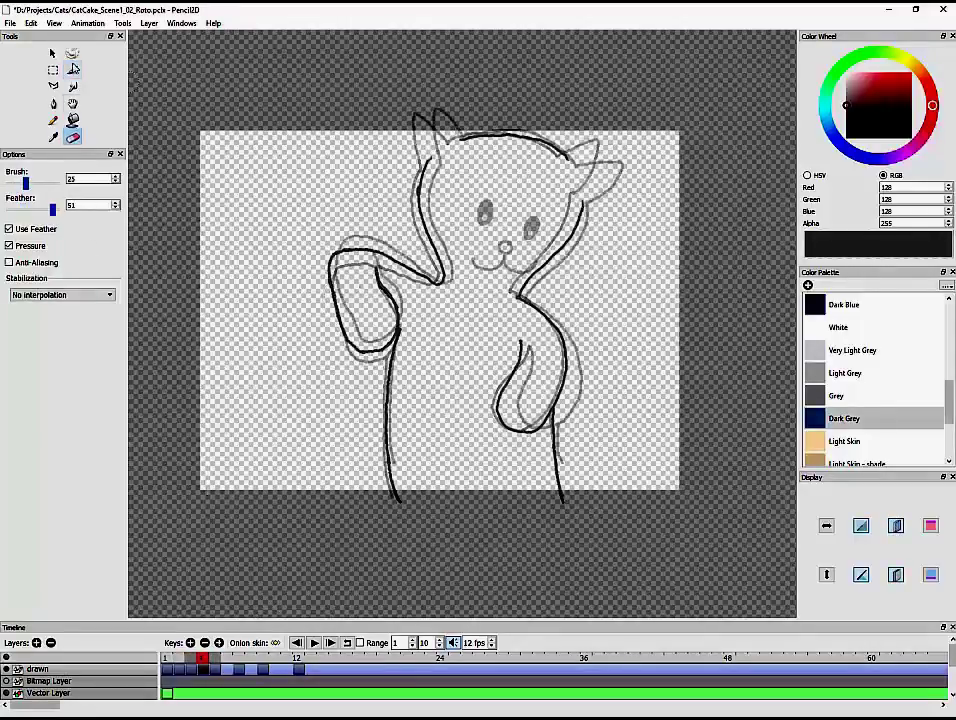
{"action": "left_click", "coordinate": [73, 69]}
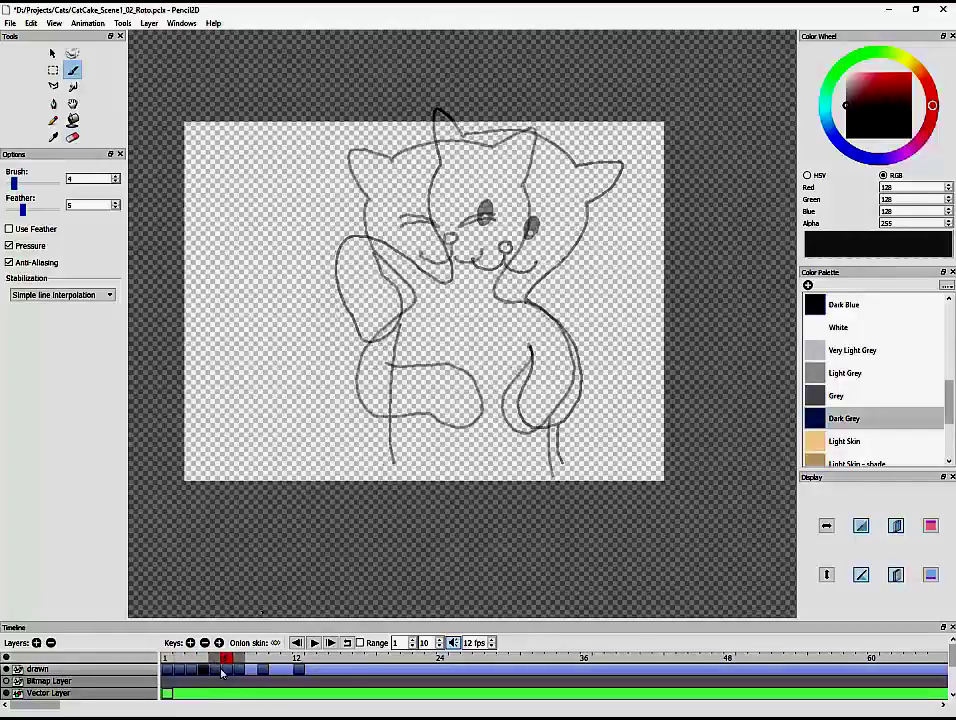
- Outline the turning head with swept ears, both arms and the torso sides at frame 6, and save the file
{"action": "left_click_drag", "start_coordinate": [537, 245], "coordinate": [550, 163]}
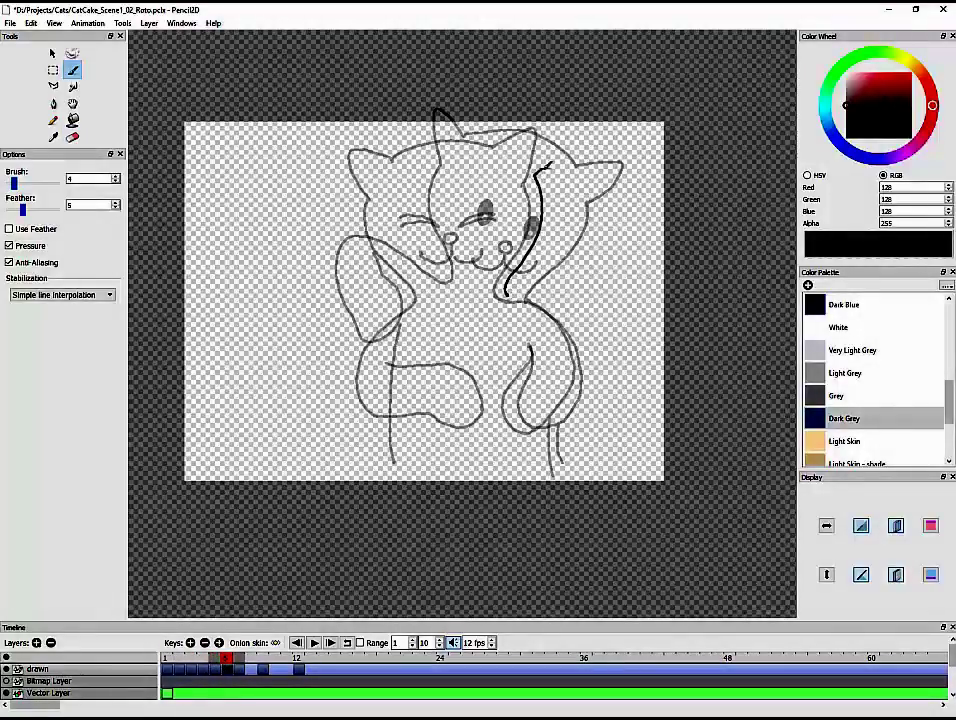
{"action": "mouse_move", "coordinate": [438, 295]}
{"action": "left_mouse_down"}
{"action": "mouse_move", "coordinate": [400, 215]}
{"action": "mouse_move", "coordinate": [407, 160]}
{"action": "mouse_move", "coordinate": [435, 143]}
{"action": "left_mouse_up"}
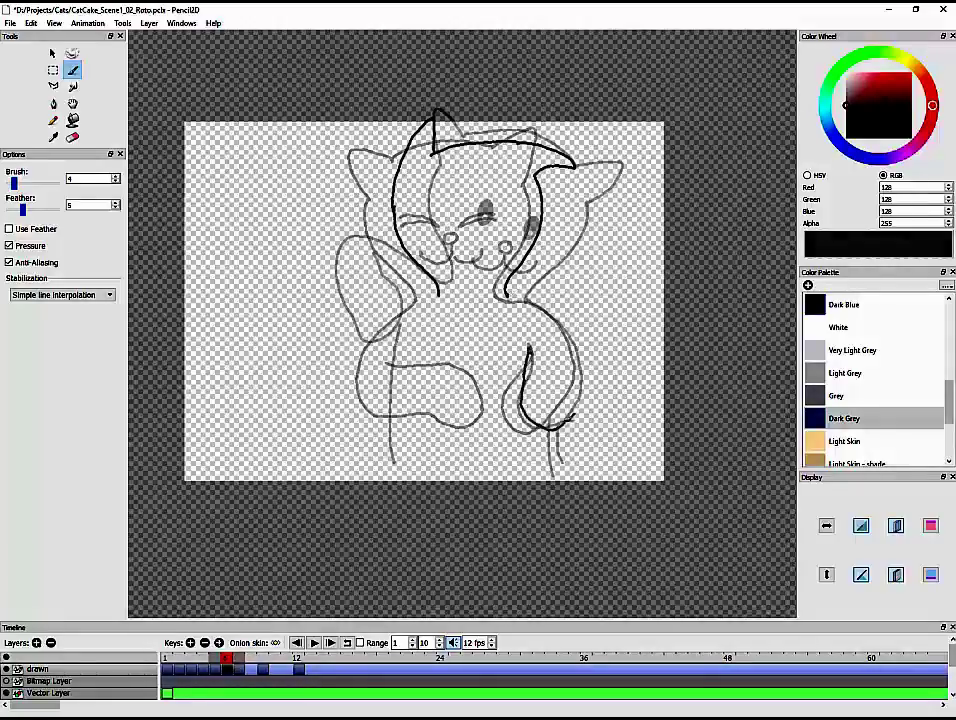
{"action": "left_click_drag", "start_coordinate": [535, 300], "coordinate": [552, 425]}
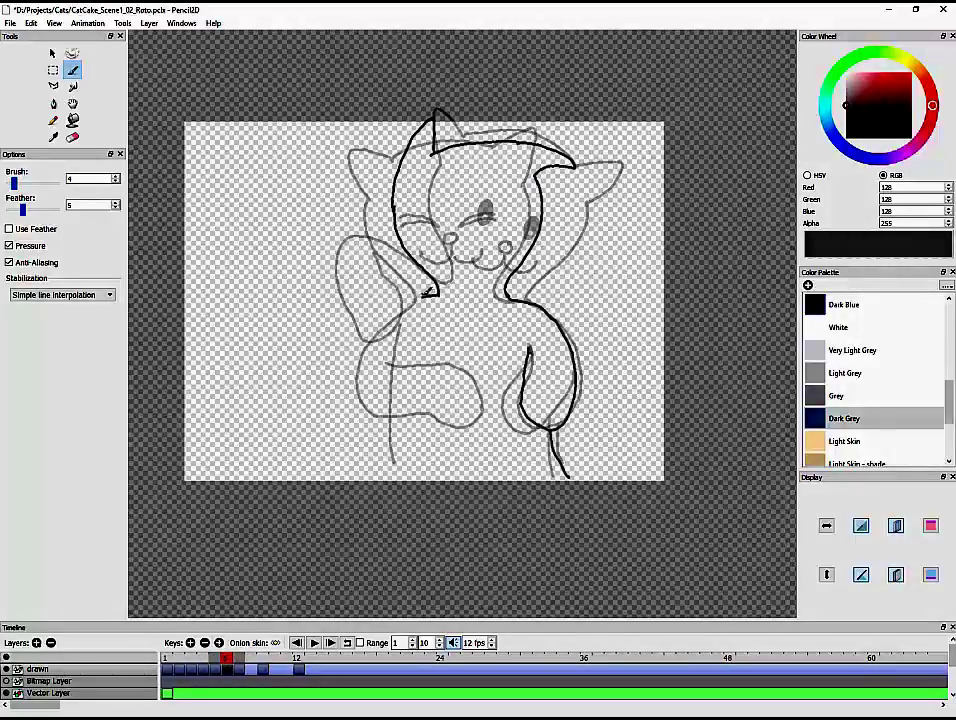
{"action": "mouse_move", "coordinate": [428, 421]}
{"action": "left_mouse_down"}
{"action": "mouse_move", "coordinate": [425, 352]}
{"action": "mouse_move", "coordinate": [402, 337]}
{"action": "left_mouse_up"}
{"action": "mouse_move", "coordinate": [226, 659]}
{"action": "left_mouse_down"}
{"action": "mouse_move", "coordinate": [214, 659]}
{"action": "mouse_move", "coordinate": [226, 659]}
{"action": "left_mouse_up"}
{"action": "key", "text": "ctrl+s"}
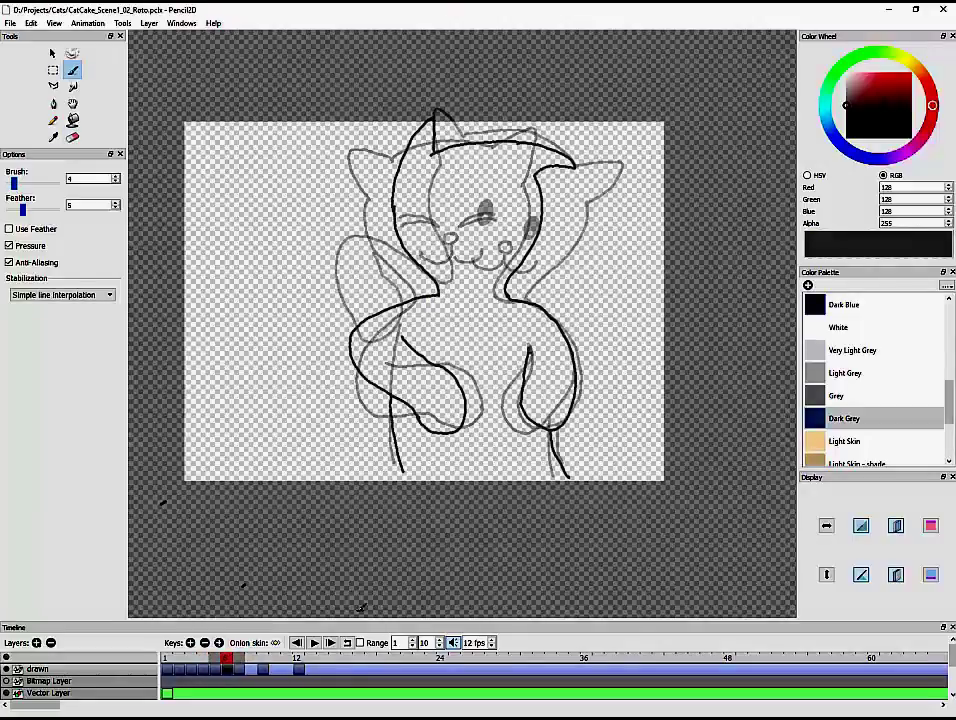
- Flip through the neighbouring frames, add a key at frame 8 and draw the bent arm across the chest
{"action": "key", "text": "period"}
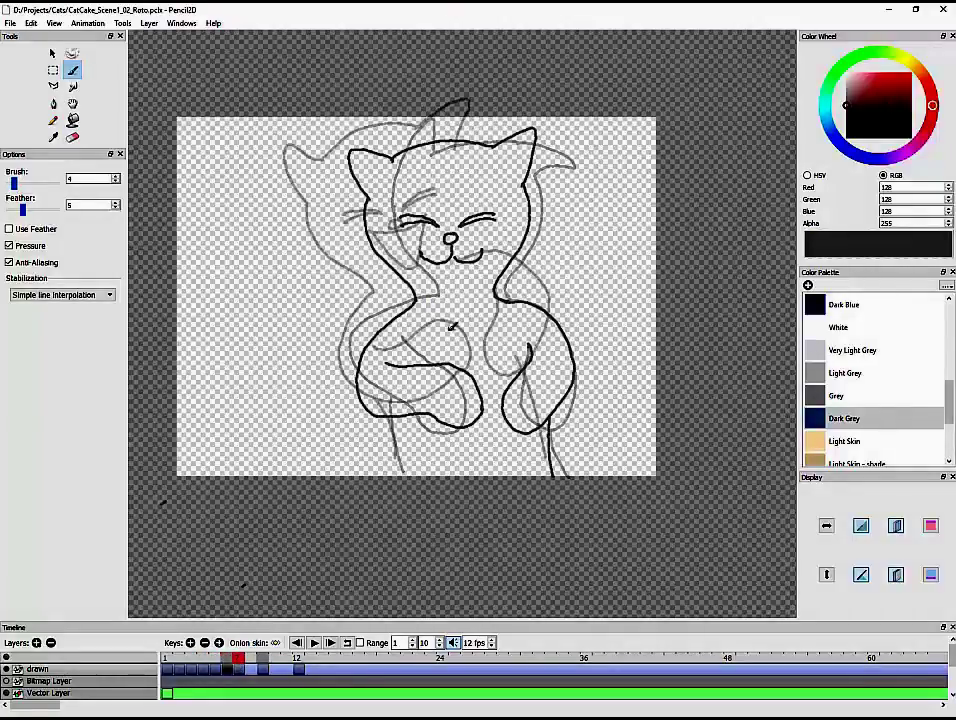
{"action": "key", "text": "comma"}
{"action": "key", "text": "period"}
{"action": "key", "text": "period"}
{"action": "key", "text": "F7"}
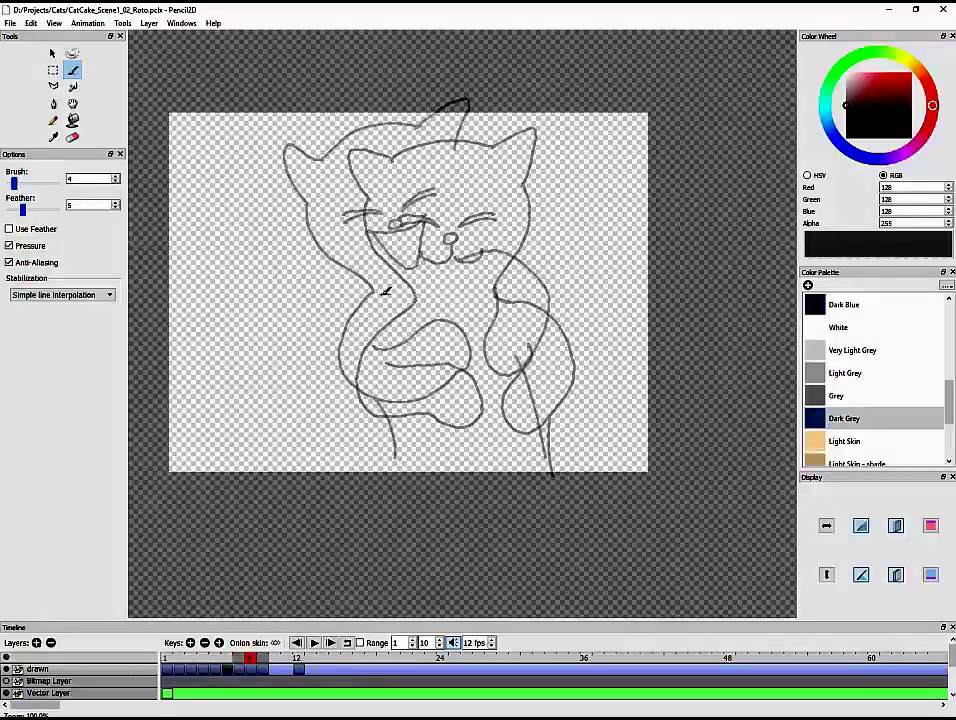
{"action": "mouse_move", "coordinate": [384, 291]}
{"action": "left_mouse_down"}
{"action": "mouse_move", "coordinate": [364, 361]}
{"action": "mouse_move", "coordinate": [476, 375]}
{"action": "mouse_move", "coordinate": [450, 394]}
{"action": "mouse_move", "coordinate": [446, 335]}
{"action": "left_mouse_up"}
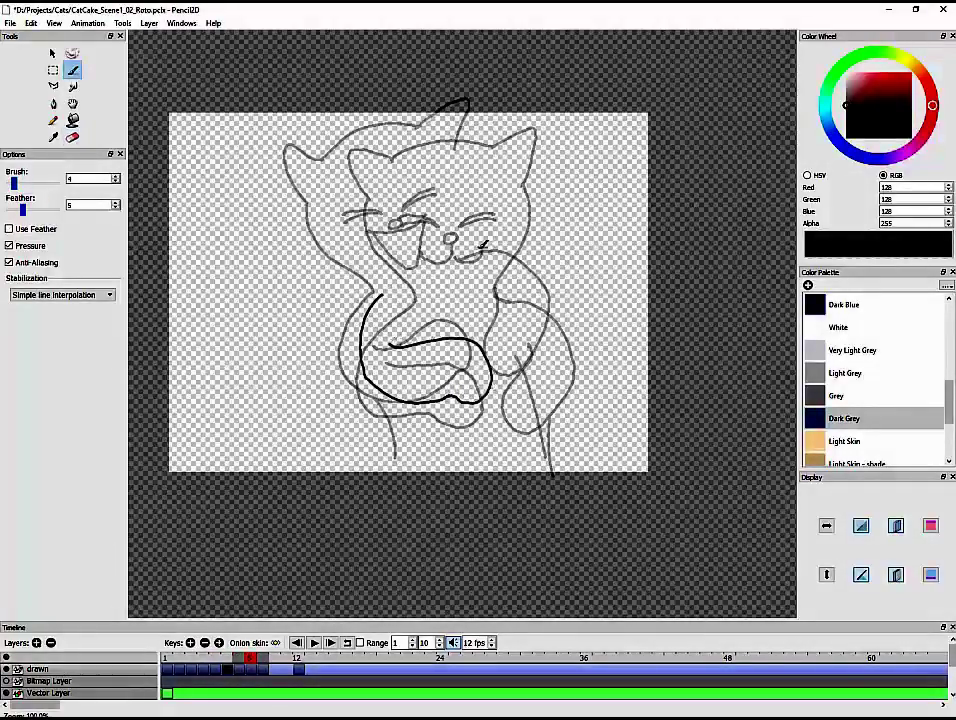
- Erase and redraw the shoulder end of the bent arm at frame 8
{"action": "key", "text": "e"}
{"action": "mouse_move", "coordinate": [397, 264]}
{"action": "left_mouse_down"}
{"action": "mouse_move", "coordinate": [385, 251]}
{"action": "mouse_move", "coordinate": [364, 376]}
{"action": "left_mouse_up"}
{"action": "key", "text": "b"}
{"action": "mouse_move", "coordinate": [365, 378]}
{"action": "left_mouse_down"}
{"action": "mouse_move", "coordinate": [384, 282]}
{"action": "mouse_move", "coordinate": [540, 213]}
{"action": "mouse_move", "coordinate": [477, 287]}
{"action": "left_mouse_up"}
{"action": "key", "text": "e"}
{"action": "key", "text": "ctrl+z"}
{"action": "key", "text": "p"}
- Draw the curved top of the head, the swept-back ear and the head side down to the shoulder at frame 8
{"action": "left_click_drag", "start_coordinate": [508, 170], "coordinate": [418, 137]}
{"action": "key", "text": "z"}
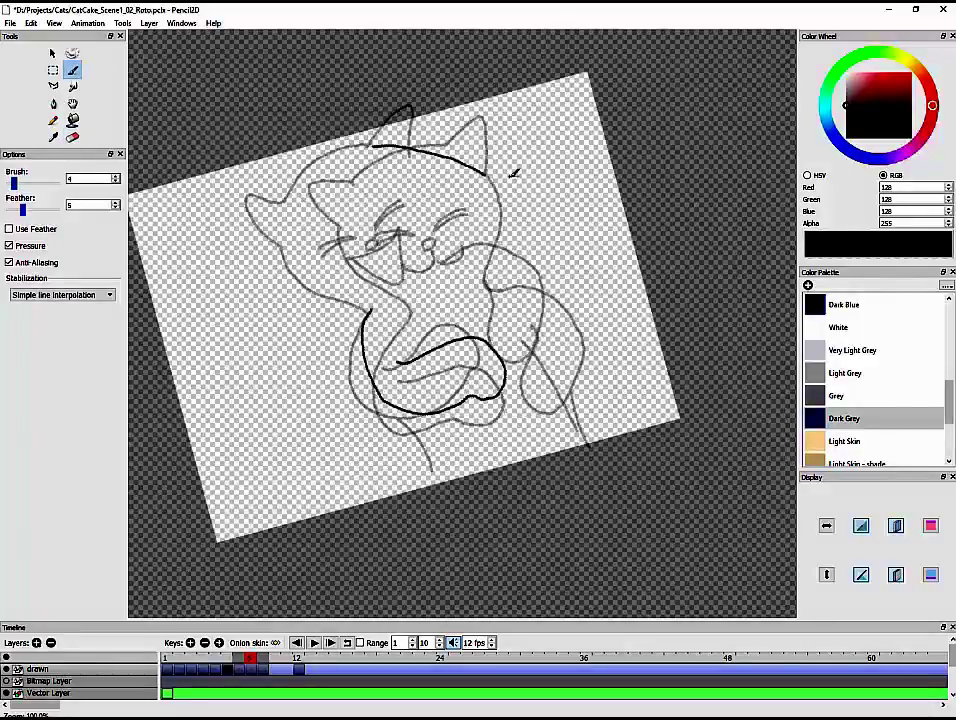
{"action": "key", "text": "r"}
{"action": "key", "text": "ctrl+z"}
{"action": "mouse_move", "coordinate": [510, 180]}
{"action": "left_mouse_down"}
{"action": "mouse_move", "coordinate": [423, 140]}
{"action": "mouse_move", "coordinate": [423, 127]}
{"action": "mouse_move", "coordinate": [393, 115]}
{"action": "mouse_move", "coordinate": [377, 145]}
{"action": "left_mouse_up"}
{"action": "key", "text": "ctrl+z"}
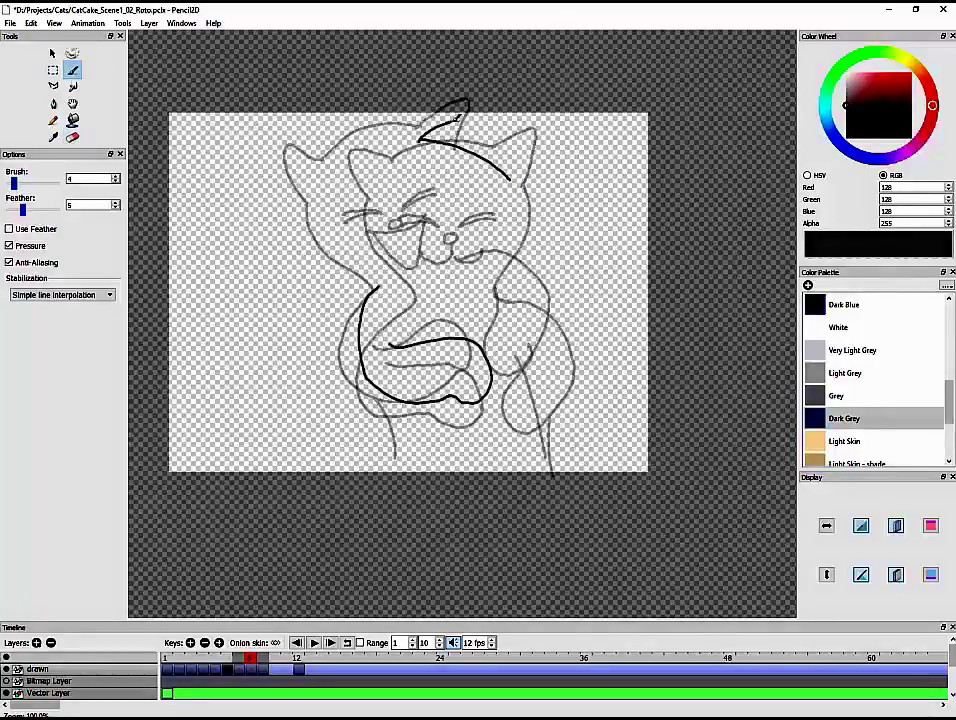
{"action": "mouse_move", "coordinate": [452, 113]}
{"action": "left_mouse_down"}
{"action": "mouse_move", "coordinate": [360, 205]}
{"action": "mouse_move", "coordinate": [387, 264]}
{"action": "left_mouse_up"}
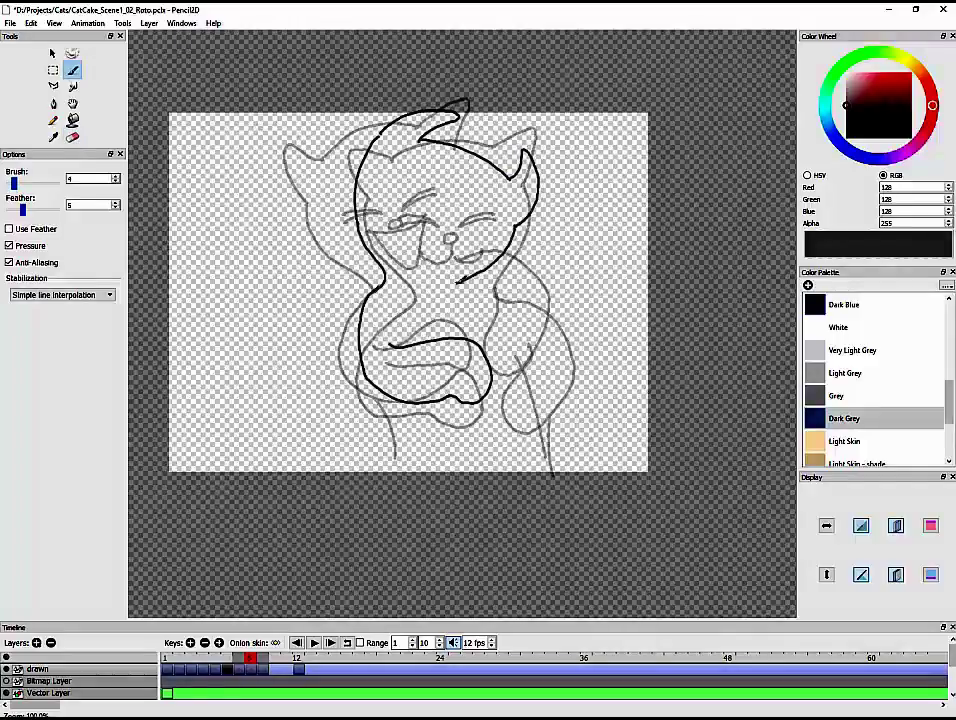
- Draw the second arm and the torso sides below the head at frame 8
{"action": "key", "text": "ctrl+z"}
{"action": "mouse_move", "coordinate": [455, 289]}
{"action": "left_mouse_down"}
{"action": "mouse_move", "coordinate": [520, 276]}
{"action": "mouse_move", "coordinate": [479, 269]}
{"action": "mouse_move", "coordinate": [500, 265]}
{"action": "mouse_move", "coordinate": [479, 273]}
{"action": "mouse_move", "coordinate": [486, 262]}
{"action": "mouse_move", "coordinate": [534, 282]}
{"action": "mouse_move", "coordinate": [511, 404]}
{"action": "left_mouse_up"}
{"action": "key", "text": "ctrl+z"}
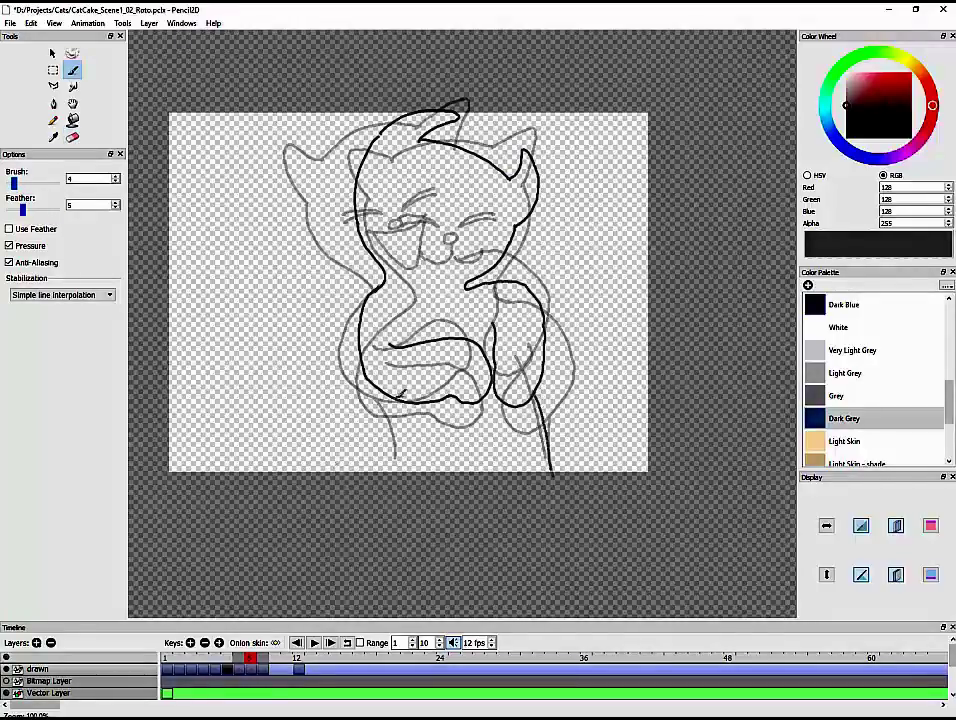
{"action": "left_click_drag", "start_coordinate": [383, 393], "coordinate": [398, 470]}
- Erase the second arm at frame 8 and redraw it slightly farther out from the bent arm
{"action": "left_click", "coordinate": [72, 137]}
{"action": "left_click_drag", "start_coordinate": [530, 300], "coordinate": [497, 335]}
{"action": "left_click", "coordinate": [72, 70]}
{"action": "mouse_move", "coordinate": [498, 284]}
{"action": "left_mouse_down"}
{"action": "mouse_move", "coordinate": [554, 354]}
{"action": "mouse_move", "coordinate": [508, 320]}
{"action": "left_mouse_up"}
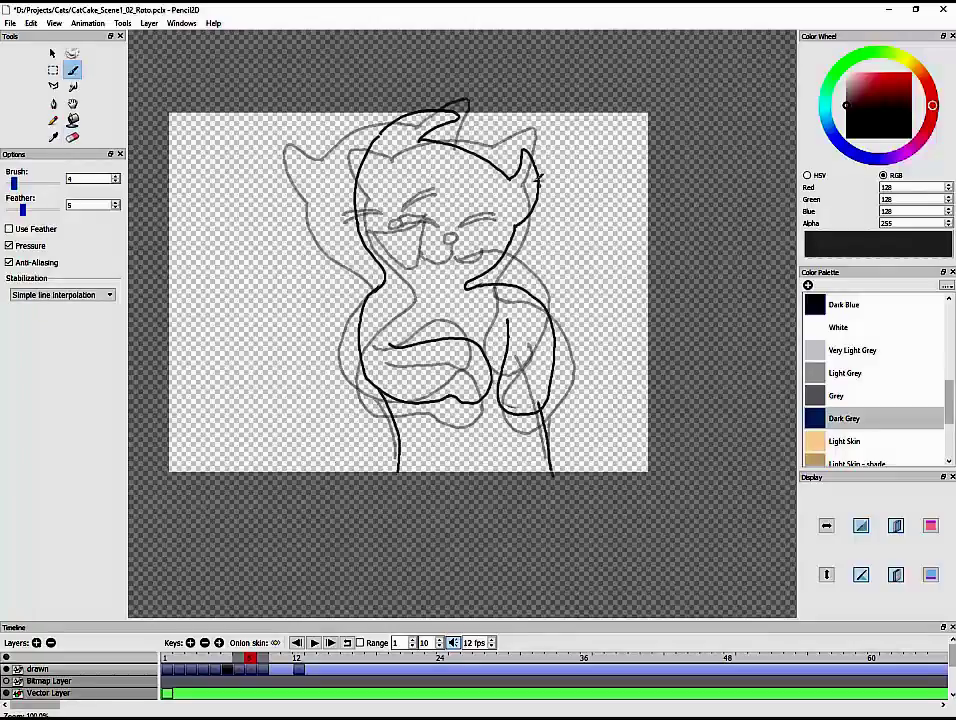
- Add a key at frame 10, draw squinting eyes, a nose and a wide grin, and compare with frame 12
{"action": "mouse_move", "coordinate": [254, 658]}
{"action": "left_mouse_down"}
{"action": "mouse_move", "coordinate": [239, 658]}
{"action": "mouse_move", "coordinate": [294, 657]}
{"action": "mouse_move", "coordinate": [264, 656]}
{"action": "mouse_move", "coordinate": [299, 666]}
{"action": "mouse_move", "coordinate": [275, 659]}
{"action": "left_mouse_up"}
{"action": "key", "text": "F7"}
{"action": "left_click_drag", "start_coordinate": [397, 221], "coordinate": [434, 190]}
{"action": "left_click", "coordinate": [298, 664]}
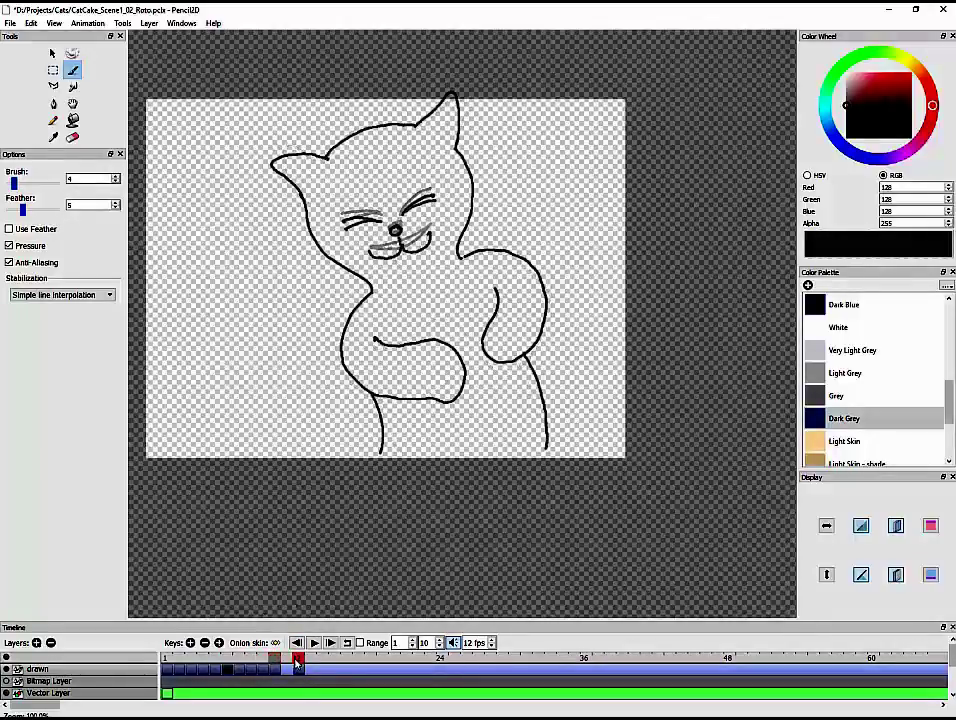
{"action": "left_click", "coordinate": [275, 659]}
- Outline the tilted head with both ears around the grinning face at frame 10
{"action": "left_click_drag", "start_coordinate": [386, 121], "coordinate": [416, 125]}
{"action": "mouse_move", "coordinate": [274, 658]}
{"action": "left_mouse_down"}
{"action": "mouse_move", "coordinate": [263, 656]}
{"action": "mouse_move", "coordinate": [275, 657]}
{"action": "left_mouse_up"}
{"action": "key", "text": "ctrl+z"}
{"action": "left_click_drag", "start_coordinate": [326, 163], "coordinate": [415, 133]}
{"action": "mouse_move", "coordinate": [303, 197]}
{"action": "left_mouse_down"}
{"action": "mouse_move", "coordinate": [319, 251]}
{"action": "mouse_move", "coordinate": [381, 290]}
{"action": "left_mouse_up"}
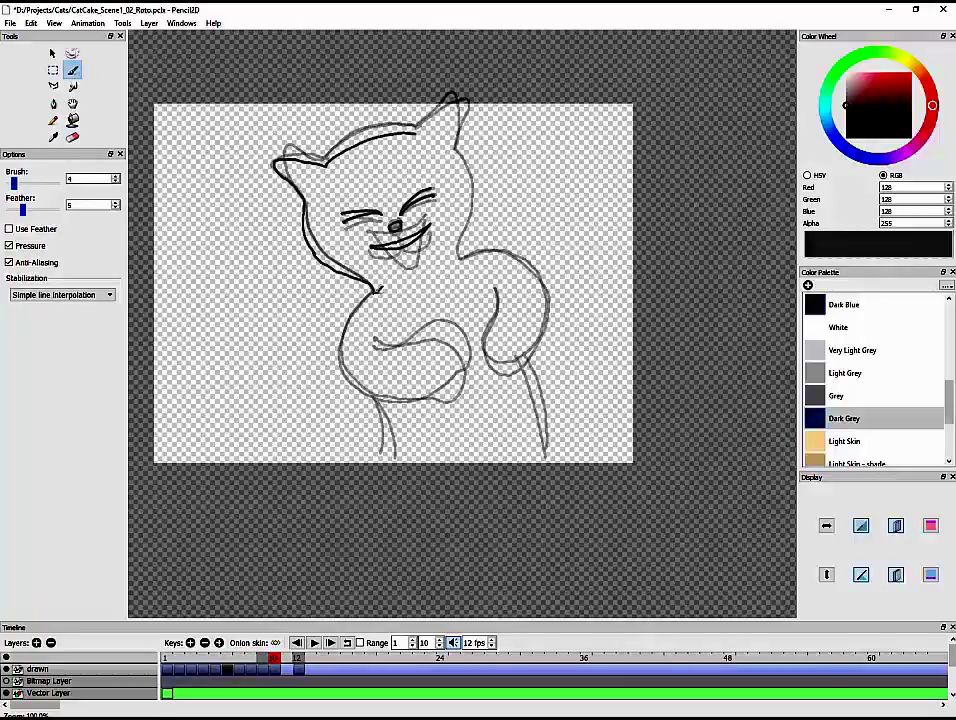
{"action": "left_click_drag", "start_coordinate": [469, 129], "coordinate": [416, 133]}
- Draw both bent arms and the torso side beneath the head at frame 10
{"action": "mouse_move", "coordinate": [462, 257]}
{"action": "left_mouse_down"}
{"action": "mouse_move", "coordinate": [545, 266]}
{"action": "mouse_move", "coordinate": [496, 284]}
{"action": "left_mouse_up"}
{"action": "left_click_drag", "start_coordinate": [372, 292], "coordinate": [341, 365]}
{"action": "mouse_move", "coordinate": [274, 658]}
{"action": "left_mouse_down"}
{"action": "mouse_move", "coordinate": [286, 661]}
{"action": "mouse_move", "coordinate": [274, 659]}
{"action": "left_mouse_up"}
{"action": "left_click_drag", "start_coordinate": [376, 346], "coordinate": [421, 325]}
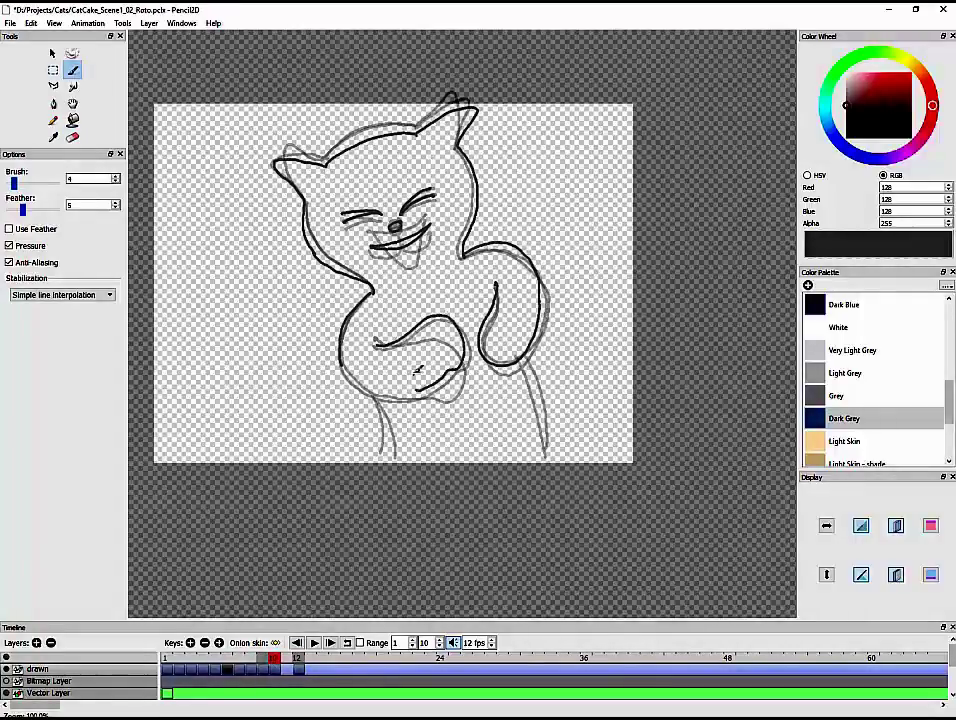
{"action": "left_click_drag", "start_coordinate": [392, 411], "coordinate": [383, 464]}
- Select the whole drawing at frame 10 to adjust its position, and add a new key at frame 11
{"action": "left_click", "coordinate": [52, 53]}
{"action": "key", "text": "ctrl+a"}
{"action": "mouse_move", "coordinate": [367, 152]}
{"action": "left_mouse_down"}
{"action": "mouse_move", "coordinate": [325, 172]}
{"action": "mouse_move", "coordinate": [292, 172]}
{"action": "mouse_move", "coordinate": [305, 218]}
{"action": "mouse_move", "coordinate": [374, 297]}
{"action": "left_mouse_up"}
{"action": "left_click", "coordinate": [286, 659]}
{"action": "key", "text": "F7"}
{"action": "left_click", "coordinate": [72, 70]}
{"action": "left_click", "coordinate": [274, 659]}
{"action": "left_click", "coordinate": [286, 659]}
- Outline the cat's head, arm and torso sides at frame 11, between the frame 10 and 12 poses
{"action": "mouse_move", "coordinate": [465, 257]}
{"action": "left_mouse_down"}
{"action": "mouse_move", "coordinate": [454, 143]}
{"action": "mouse_move", "coordinate": [419, 140]}
{"action": "left_mouse_up"}
{"action": "mouse_move", "coordinate": [466, 256]}
{"action": "left_mouse_down"}
{"action": "mouse_move", "coordinate": [528, 259]}
{"action": "mouse_move", "coordinate": [494, 286]}
{"action": "left_mouse_up"}
{"action": "left_click_drag", "start_coordinate": [525, 359], "coordinate": [542, 465]}
{"action": "left_click_drag", "start_coordinate": [374, 394], "coordinate": [396, 414]}
{"action": "mouse_move", "coordinate": [262, 220]}
{"action": "left_mouse_down"}
{"action": "mouse_move", "coordinate": [296, 342]}
{"action": "mouse_move", "coordinate": [345, 238]}
{"action": "mouse_move", "coordinate": [280, 250]}
{"action": "left_mouse_up"}
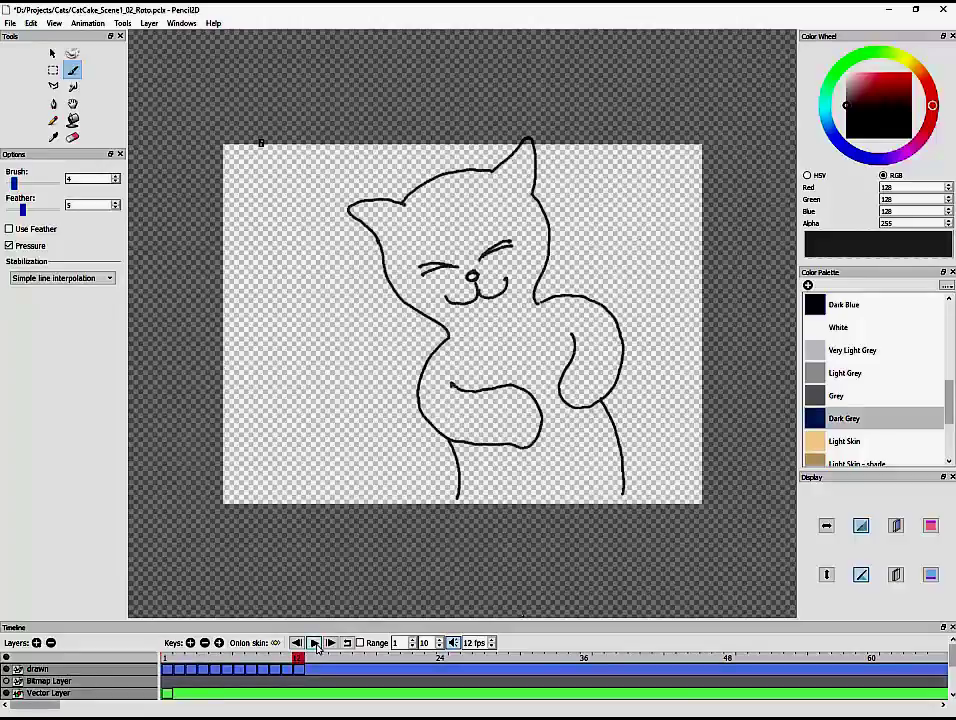
- Play back the drawn animation, and add filled oval eyes, a nose and a smile at frames 2 and 3
{"action": "left_click", "coordinate": [314, 643]}
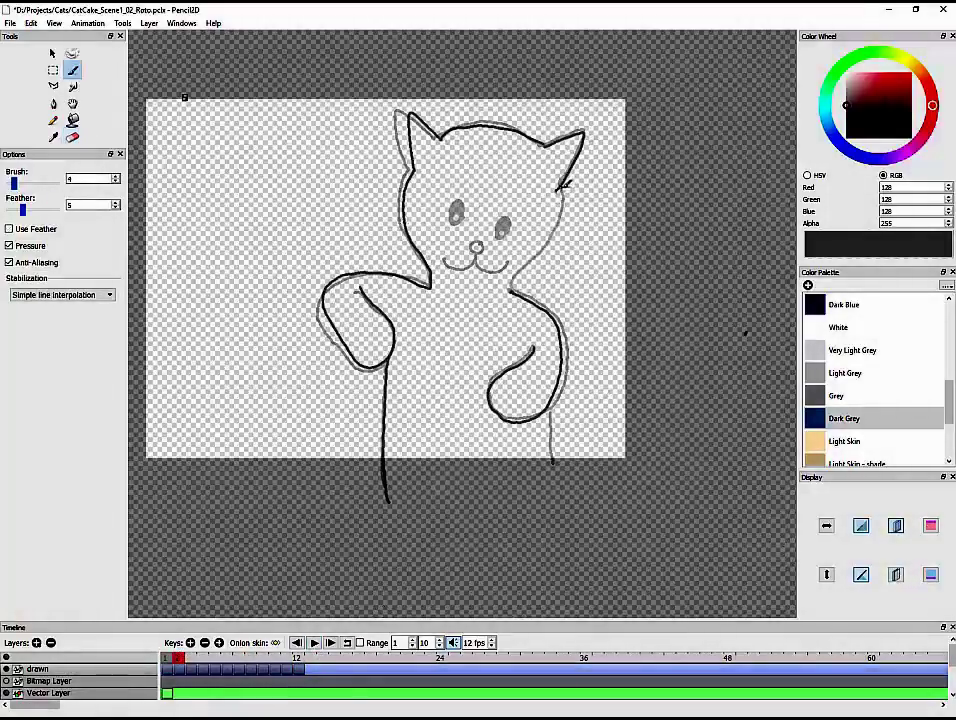
{"action": "key", "text": "e"}
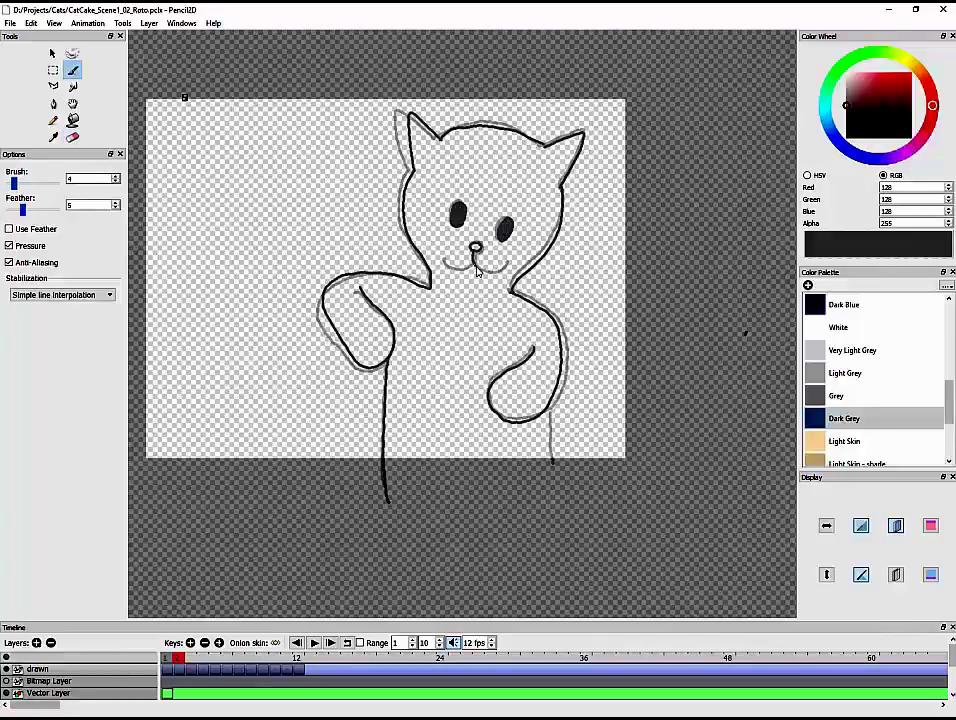
{"action": "key", "text": "period"}
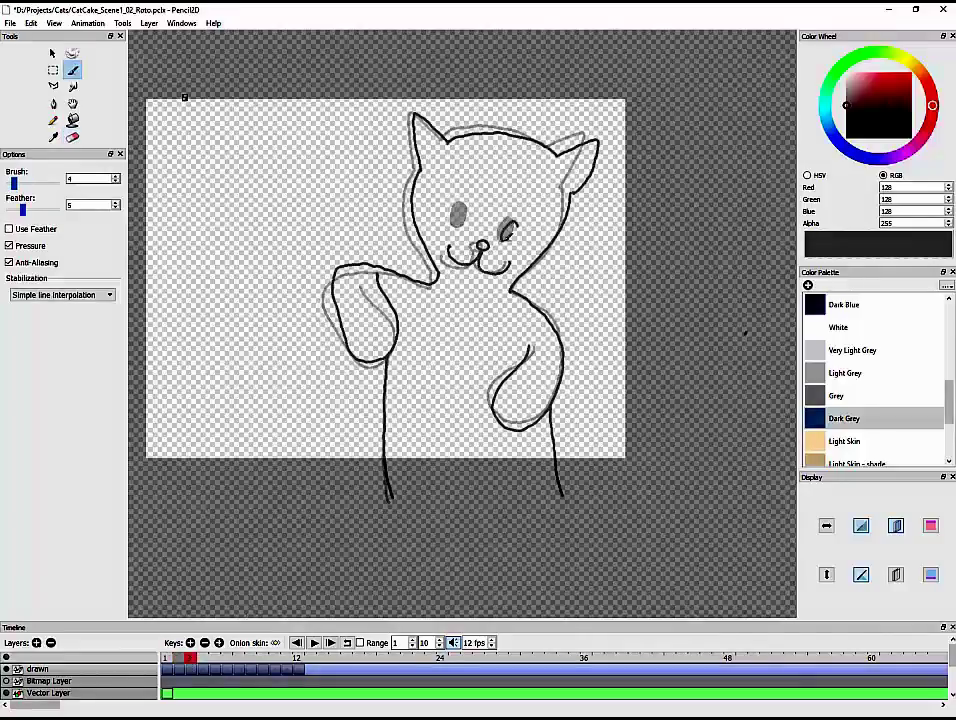
{"action": "key", "text": "comma"}
{"action": "left_click_drag", "start_coordinate": [470, 212], "coordinate": [495, 250]}
- Draw filled oval eyes, a nose and a smile at frames 3 and 4, and closed eyes at frame 6
{"action": "key", "text": "period"}
{"action": "key", "text": "period"}
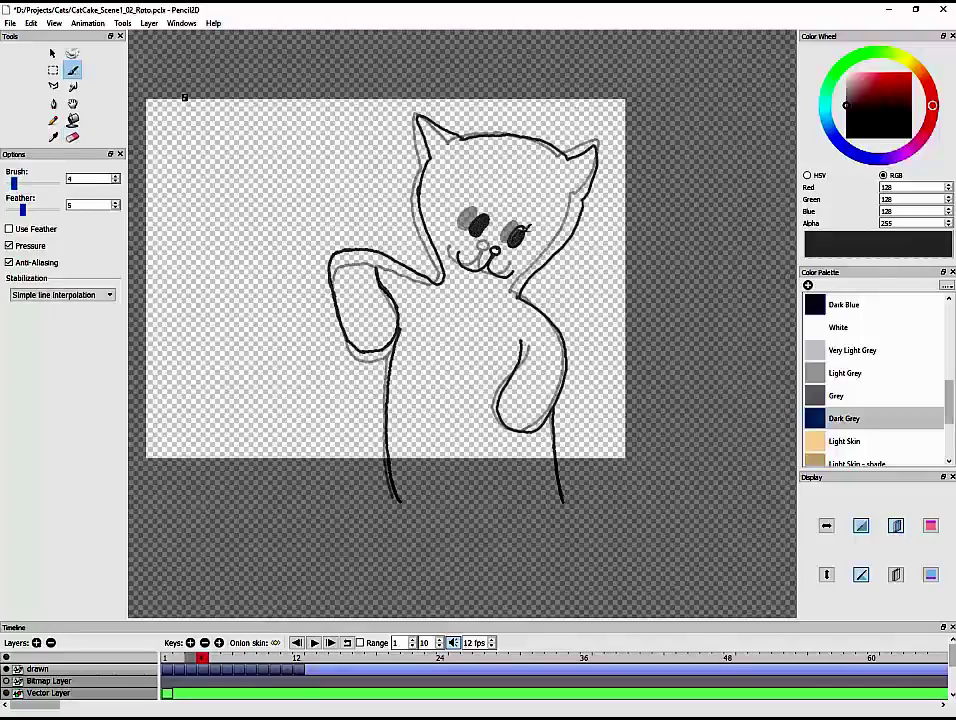
{"action": "key", "text": "period"}
{"action": "key", "text": "period"}
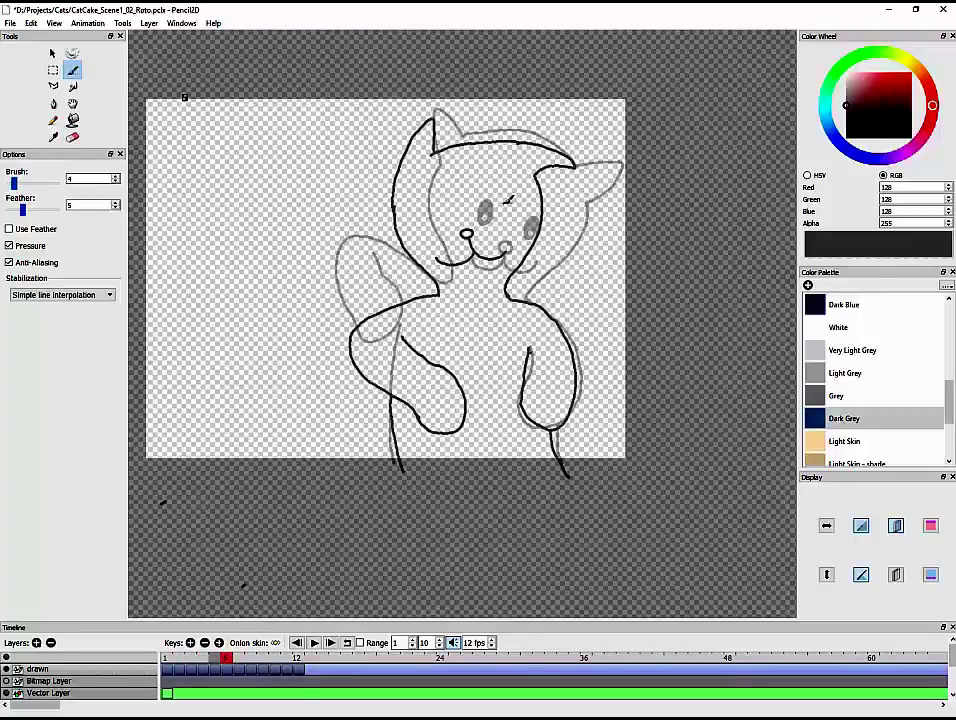
{"action": "left_click_drag", "start_coordinate": [485, 212], "coordinate": [501, 218]}
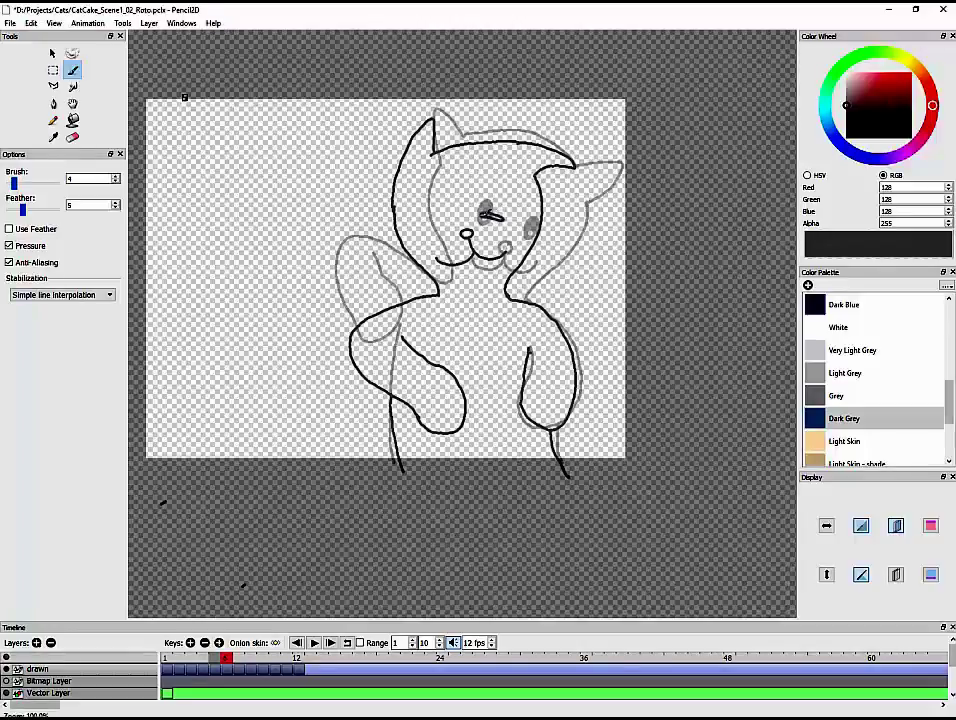
- Draw squinting eyes, a round nose and an open toothy grin on the cat's face at frame 8
{"action": "key", "text": "period"}
{"action": "key", "text": "period"}
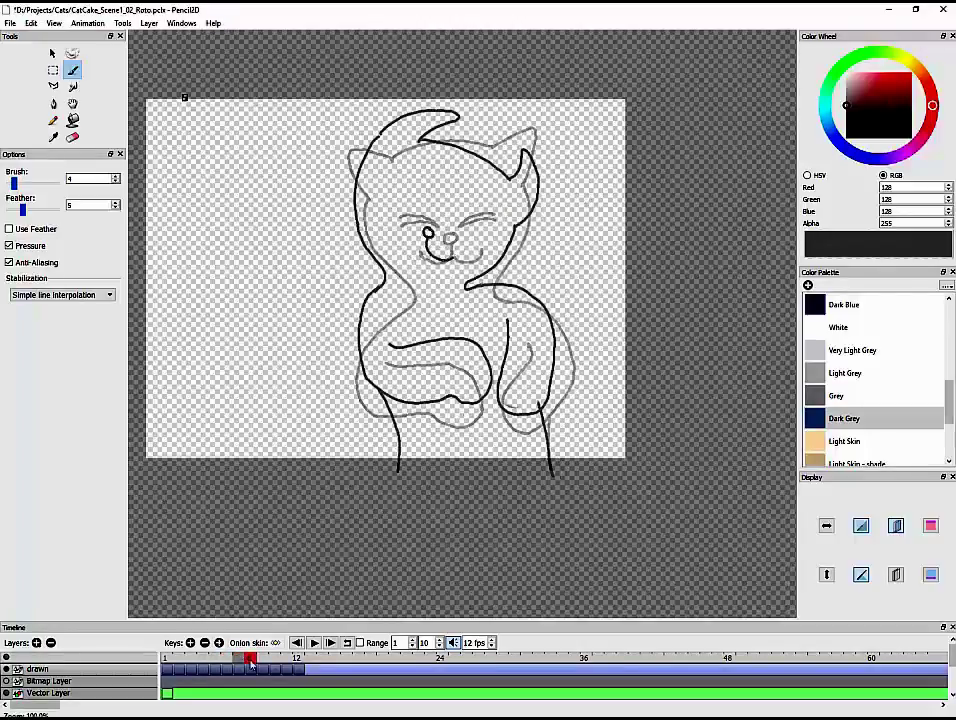
{"action": "key", "text": "e"}
{"action": "left_click", "coordinate": [72, 70]}
{"action": "left_click_drag", "start_coordinate": [413, 243], "coordinate": [456, 258]}
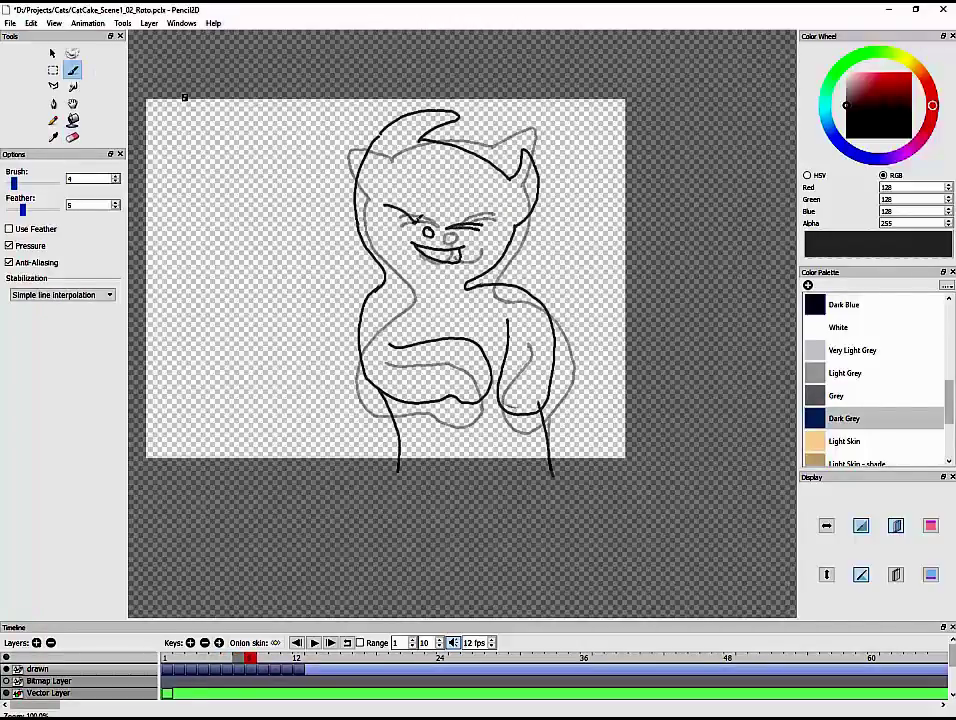
- Draw the cat's nose and mouth at frame 11, and play back the animation
{"action": "key", "text": "period"}
{"action": "key", "text": "period"}
{"action": "key", "text": "period"}
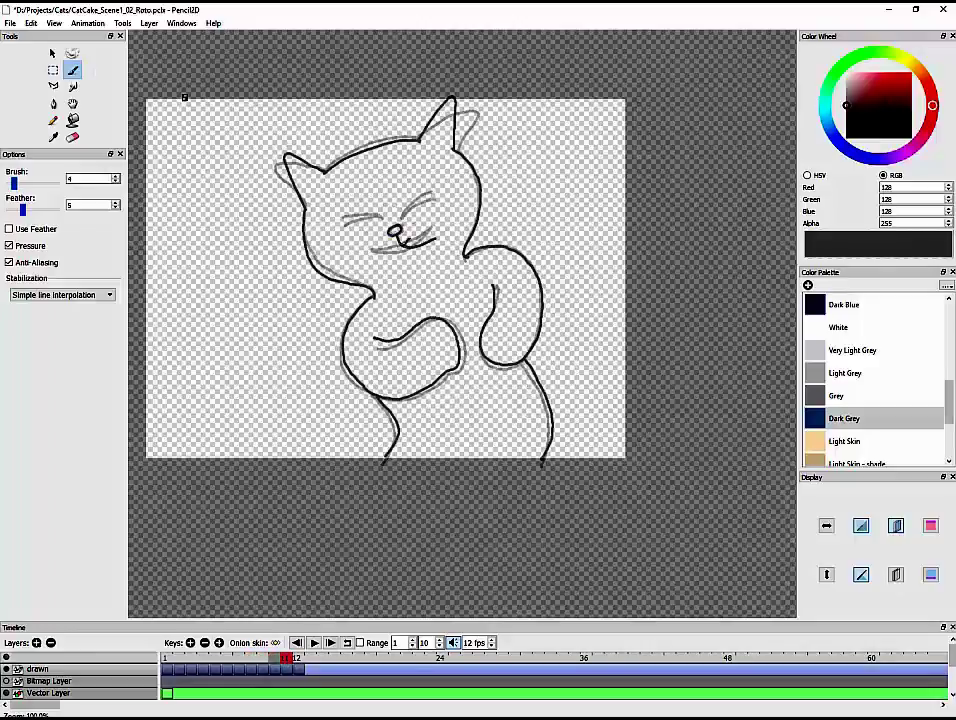
{"action": "key", "text": "Return"}
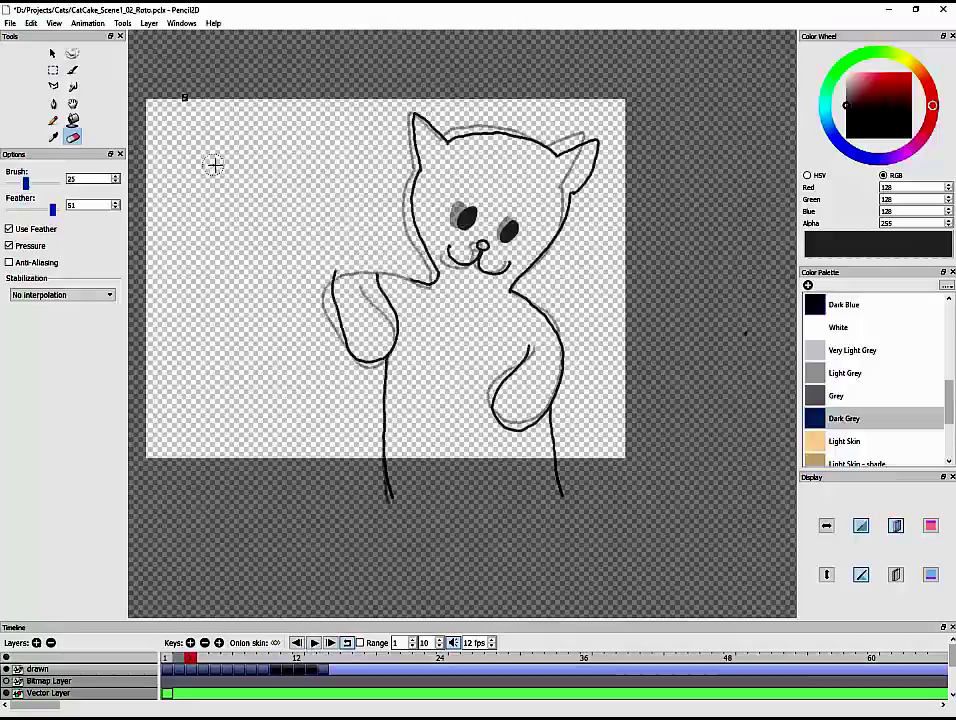
- Redraw the raised arm's upper edge at frame 3, and erase and redraw the cat's head at frame 6
{"action": "left_click", "coordinate": [72, 70]}
{"action": "left_click_drag", "start_coordinate": [336, 278], "coordinate": [350, 262]}
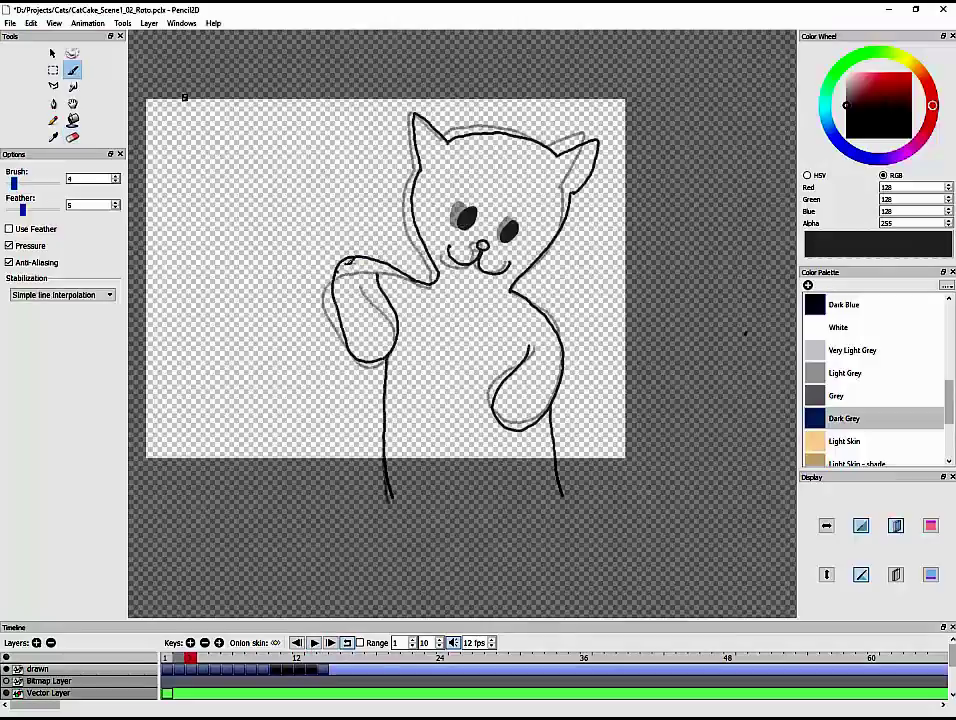
{"action": "mouse_move", "coordinate": [196, 657]}
{"action": "left_mouse_down"}
{"action": "mouse_move", "coordinate": [250, 657]}
{"action": "mouse_move", "coordinate": [227, 657]}
{"action": "left_mouse_up"}
{"action": "left_click", "coordinate": [72, 137]}
{"action": "key", "text": "period"}
{"action": "key", "text": "comma"}
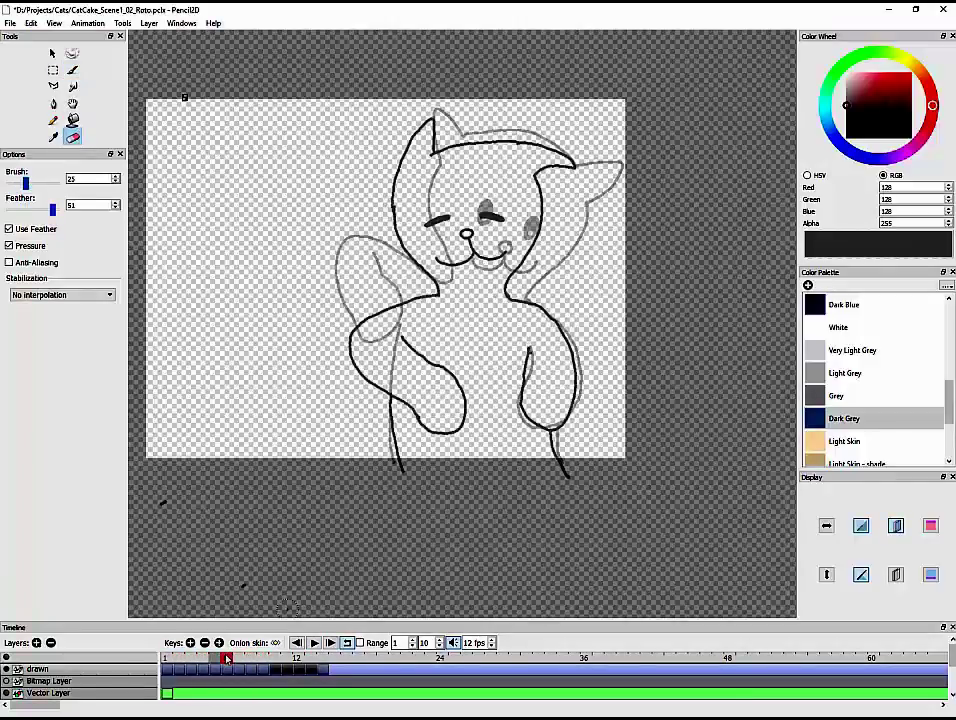
{"action": "mouse_move", "coordinate": [440, 117]}
{"action": "left_mouse_down"}
{"action": "mouse_move", "coordinate": [497, 288]}
{"action": "mouse_move", "coordinate": [450, 230]}
{"action": "left_mouse_up"}
{"action": "left_click", "coordinate": [72, 69]}
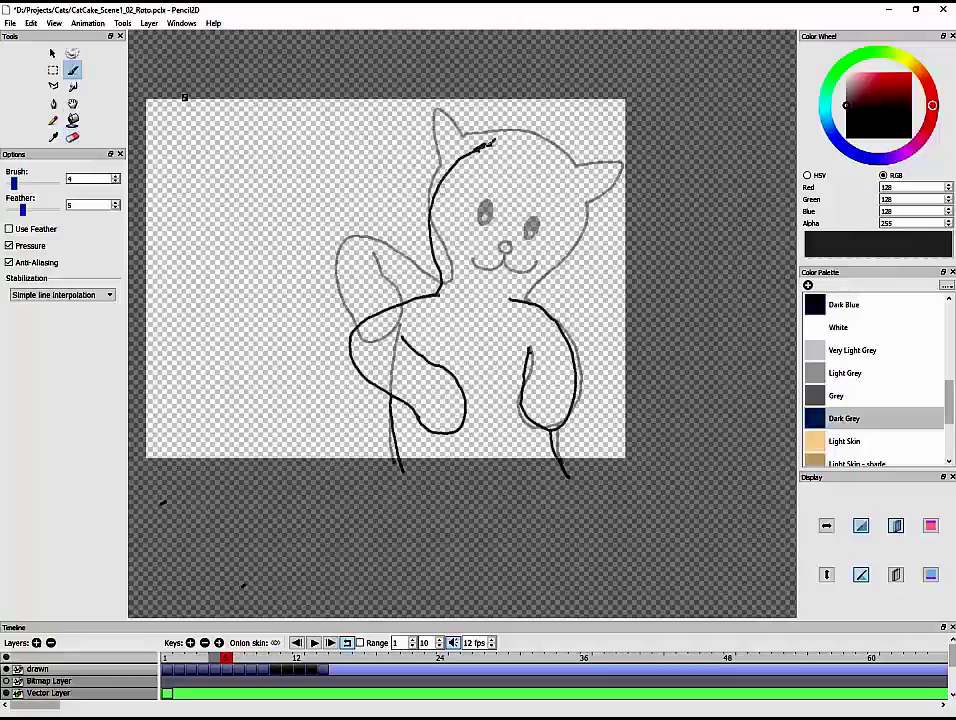
{"action": "mouse_move", "coordinate": [482, 148]}
{"action": "left_mouse_down"}
{"action": "mouse_move", "coordinate": [574, 261]}
{"action": "mouse_move", "coordinate": [510, 298]}
{"action": "left_mouse_up"}
- Erase the cat's head at frame 7 and redraw its outline with two upright ears over the onion skin
{"action": "key", "text": "period"}
{"action": "left_click", "coordinate": [72, 137]}
{"action": "mouse_move", "coordinate": [365, 210]}
{"action": "left_mouse_down"}
{"action": "mouse_move", "coordinate": [532, 186]}
{"action": "mouse_move", "coordinate": [450, 250]}
{"action": "left_mouse_up"}
{"action": "left_click", "coordinate": [72, 69]}
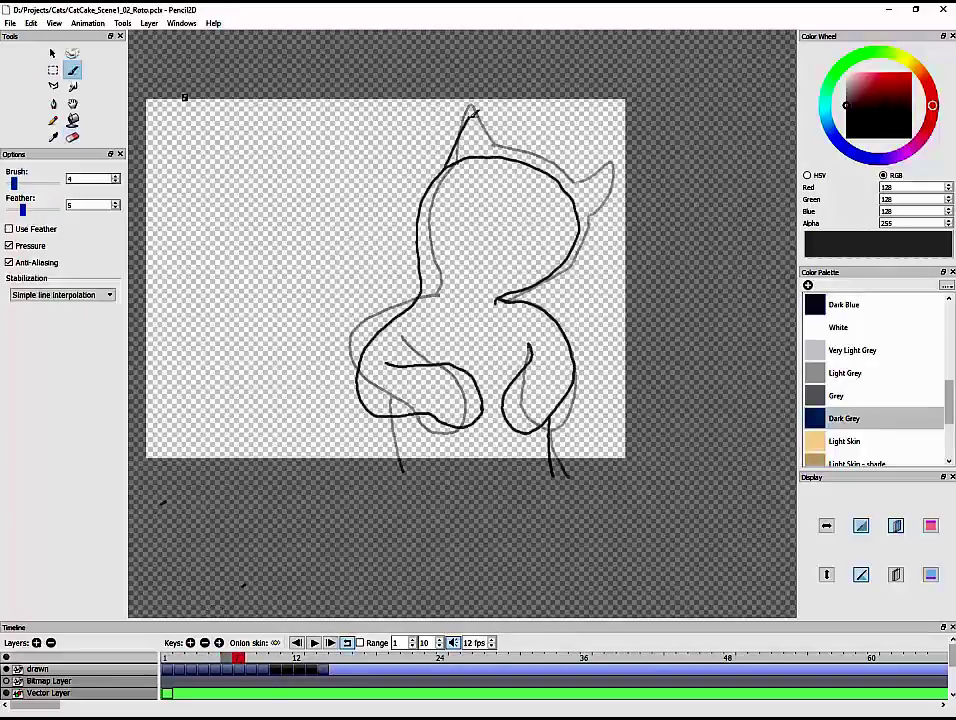
{"action": "left_click_drag", "start_coordinate": [604, 172], "coordinate": [580, 230]}
{"action": "key", "text": "e"}
{"action": "left_click_drag", "start_coordinate": [600, 175], "coordinate": [580, 230]}
{"action": "key", "text": "b"}
- Erase and reshape the cat's ears at frames 8 and 9 so they trail behind the head movement
{"action": "left_click", "coordinate": [249, 658]}
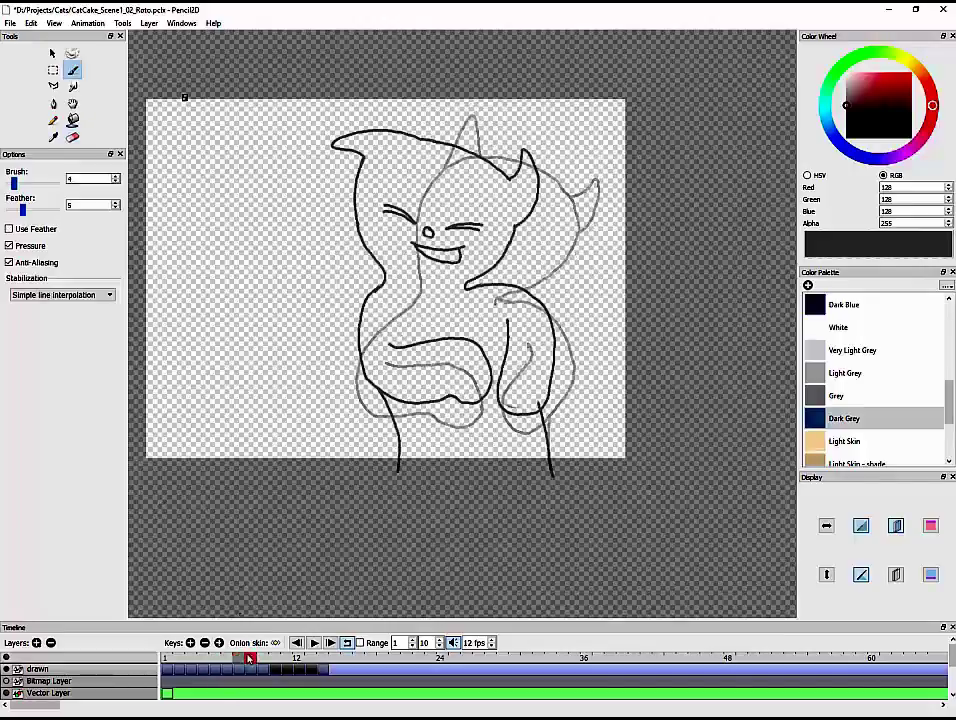
{"action": "key", "text": "e"}
{"action": "left_click_drag", "start_coordinate": [400, 136], "coordinate": [350, 160]}
{"action": "key", "text": "b"}
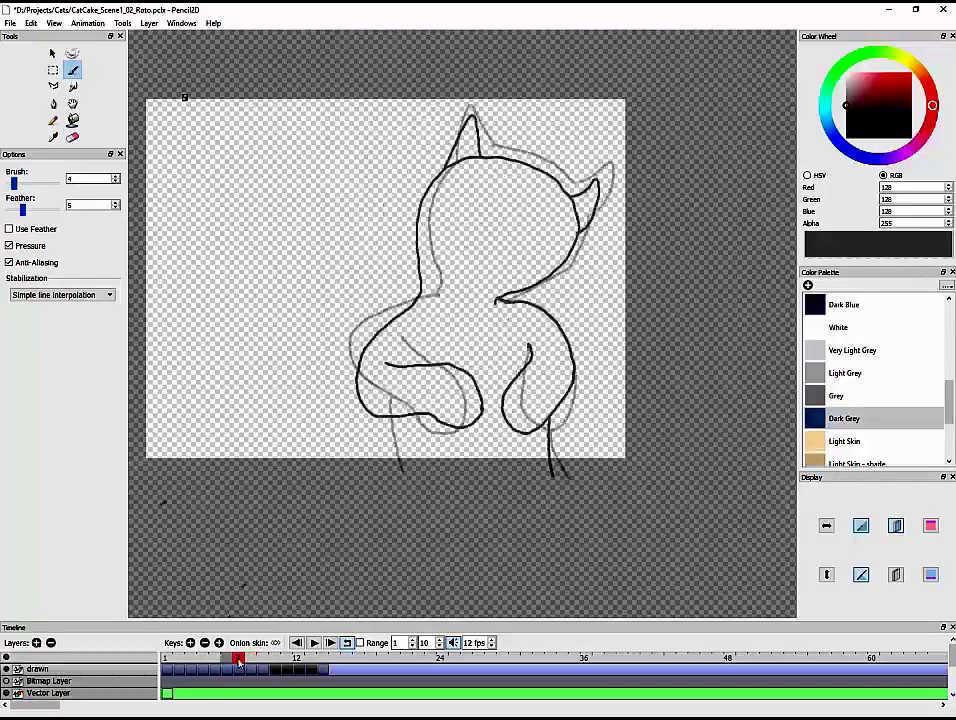
{"action": "key", "text": "e"}
{"action": "key", "text": "b"}
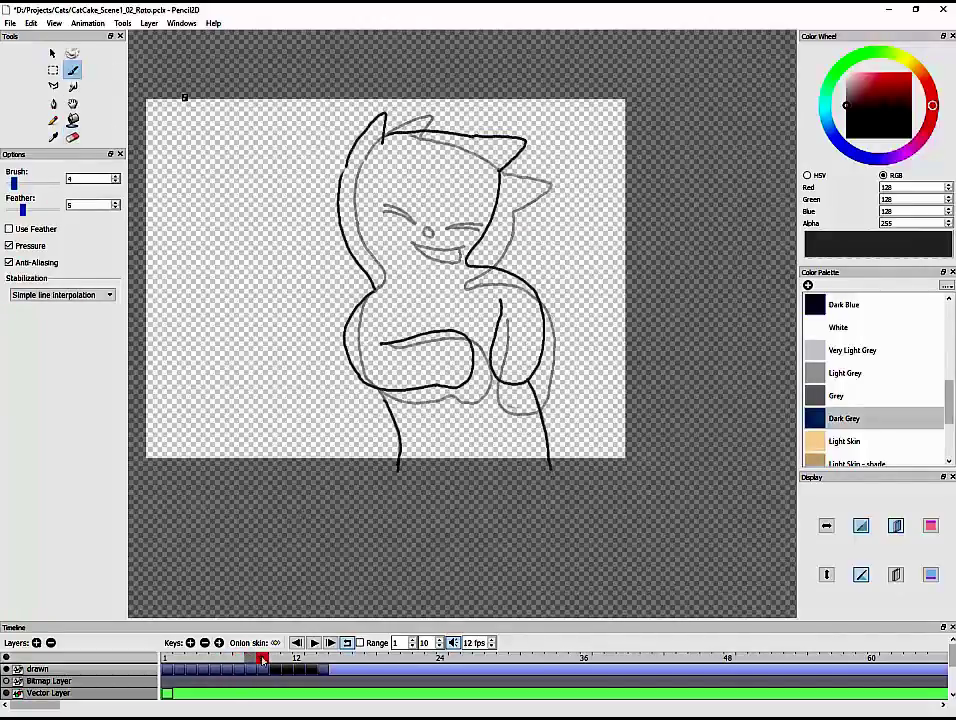
{"action": "key", "text": "e"}
{"action": "key", "text": "b"}
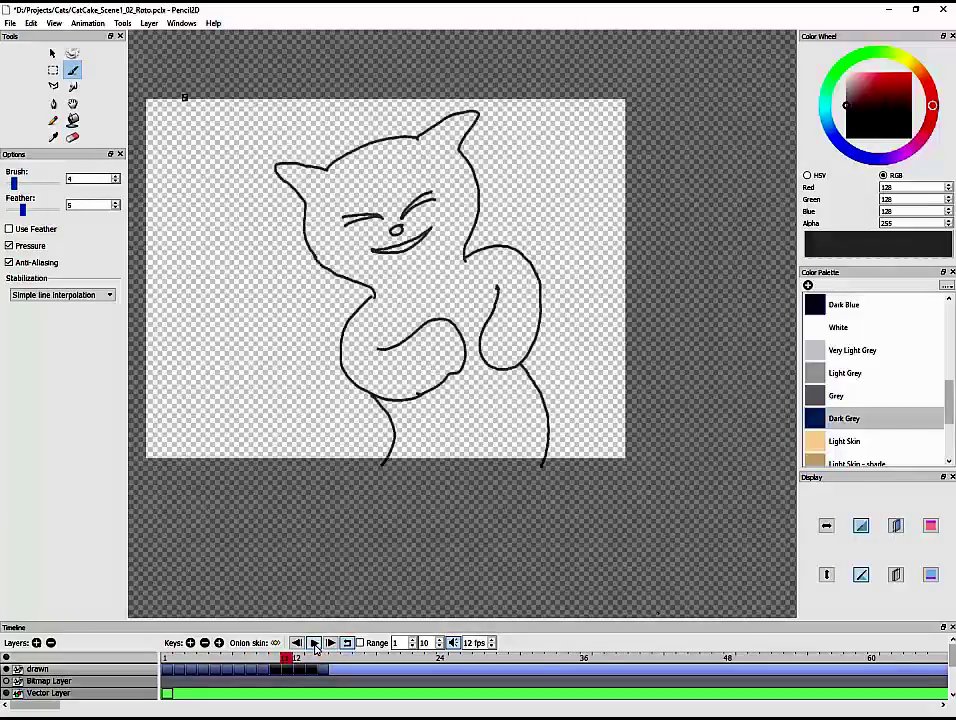
- Play back the animation and redraw the cat's ears at frames 5 and 3
{"action": "key", "text": "e"}
{"action": "key", "text": "b"}
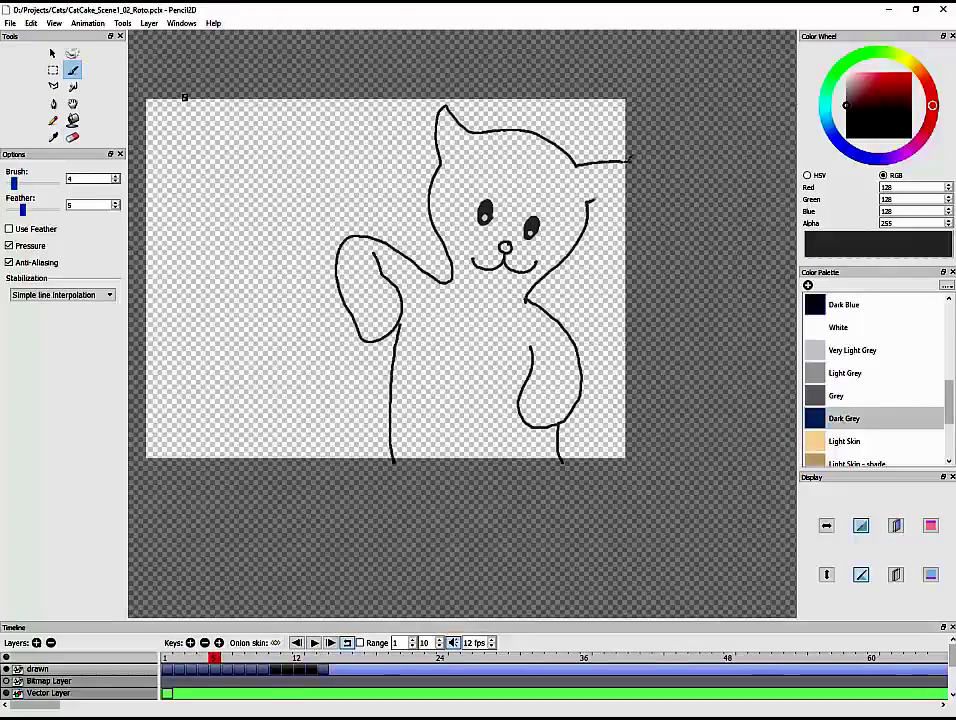
{"action": "key", "text": "e"}
{"action": "key", "text": "b"}
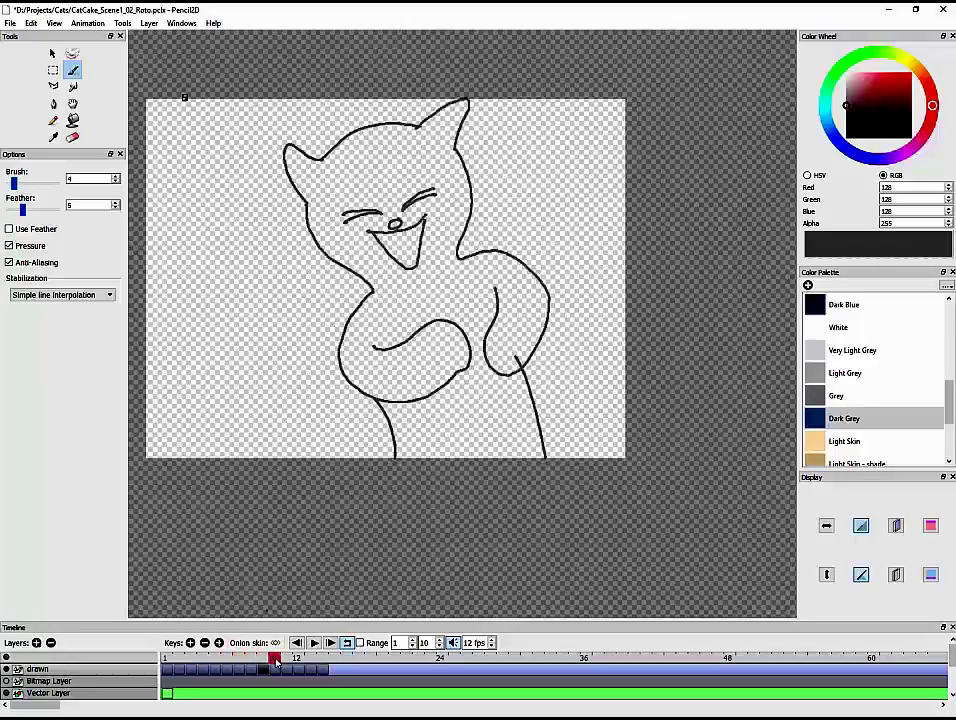
{"action": "key", "text": "e"}
{"action": "key", "text": "b"}
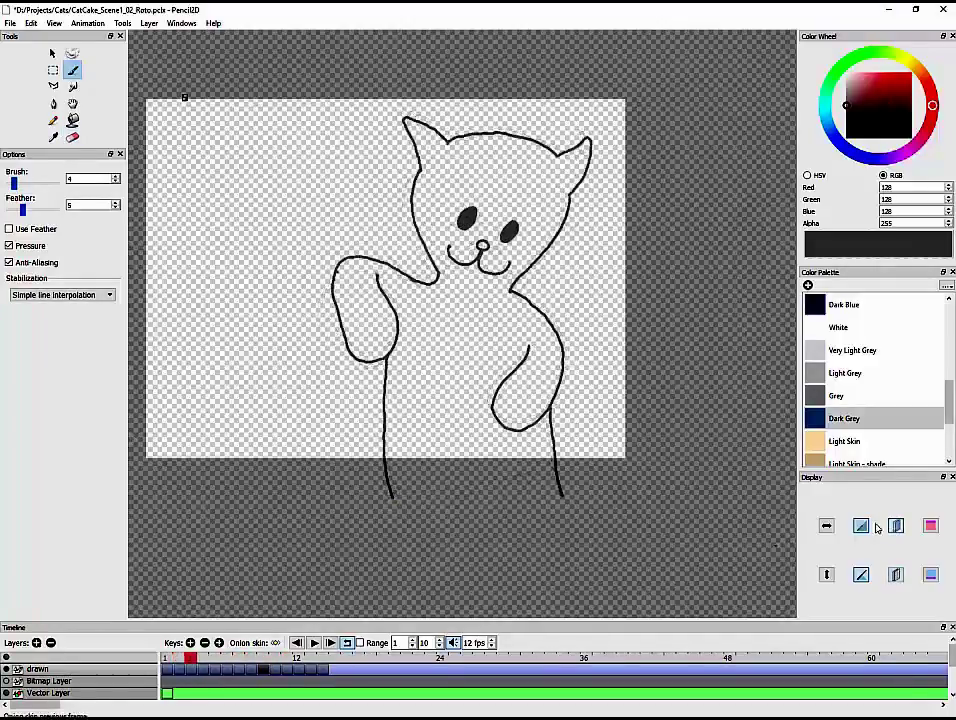
- Close the bottom of the cat's body outline with a line on each frame, cleaning up with the eraser
{"action": "key", "text": "e"}
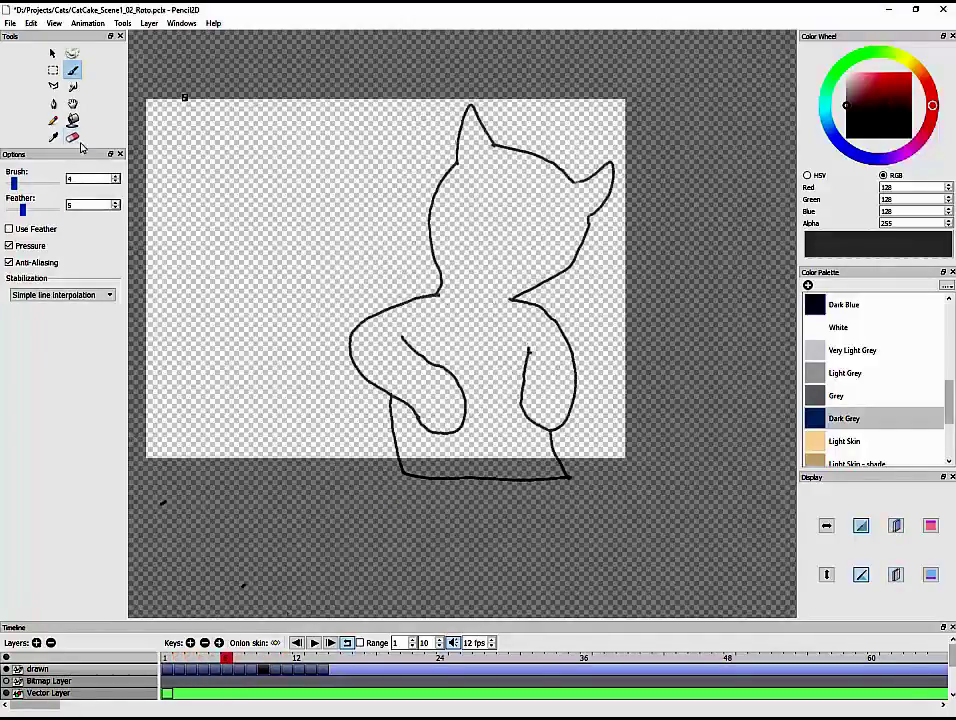
{"action": "left_click", "coordinate": [72, 72]}
{"action": "key", "text": "e"}
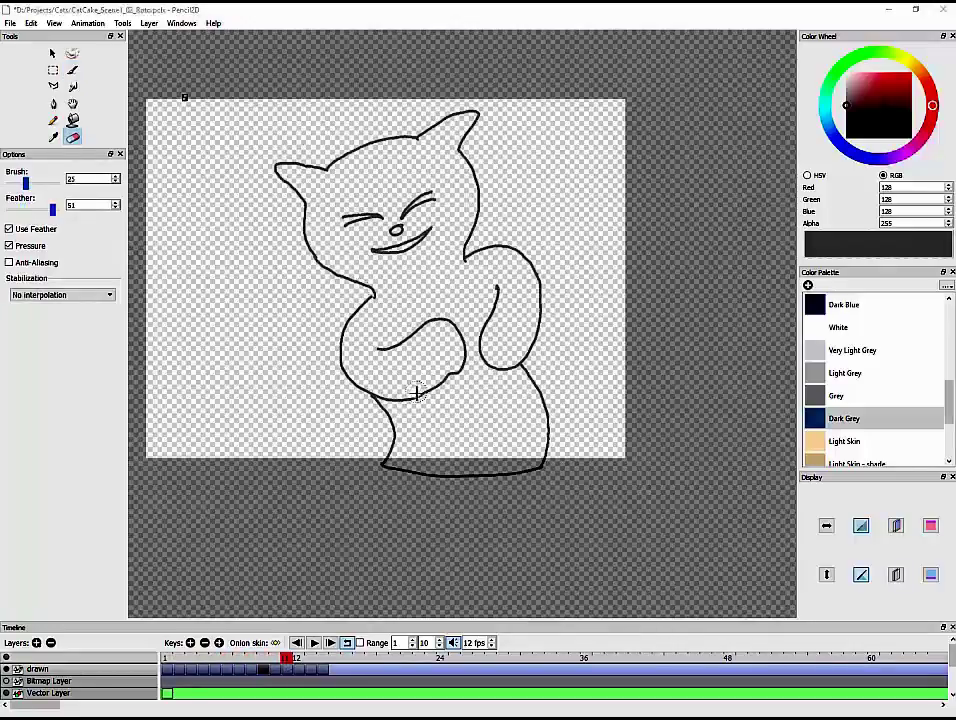
{"action": "key", "text": "b"}
- Draw oval eyes, a nose and a smile at frame 7, and squinting eyes, a nose and an open grin at frame 9
{"action": "left_click", "coordinate": [300, 660]}
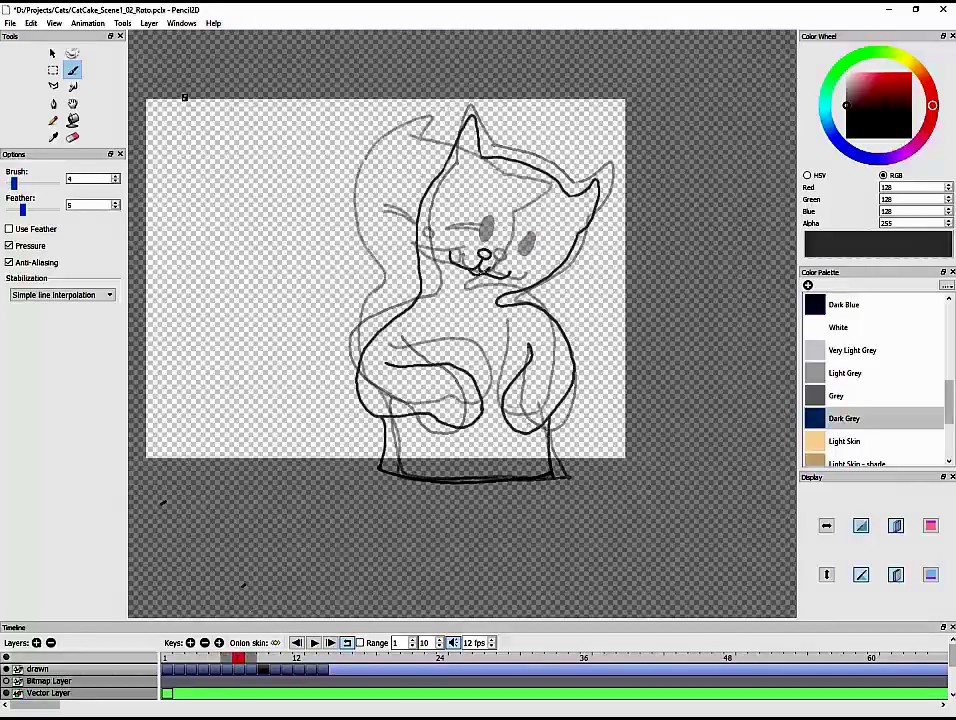
{"action": "left_click", "coordinate": [260, 656]}
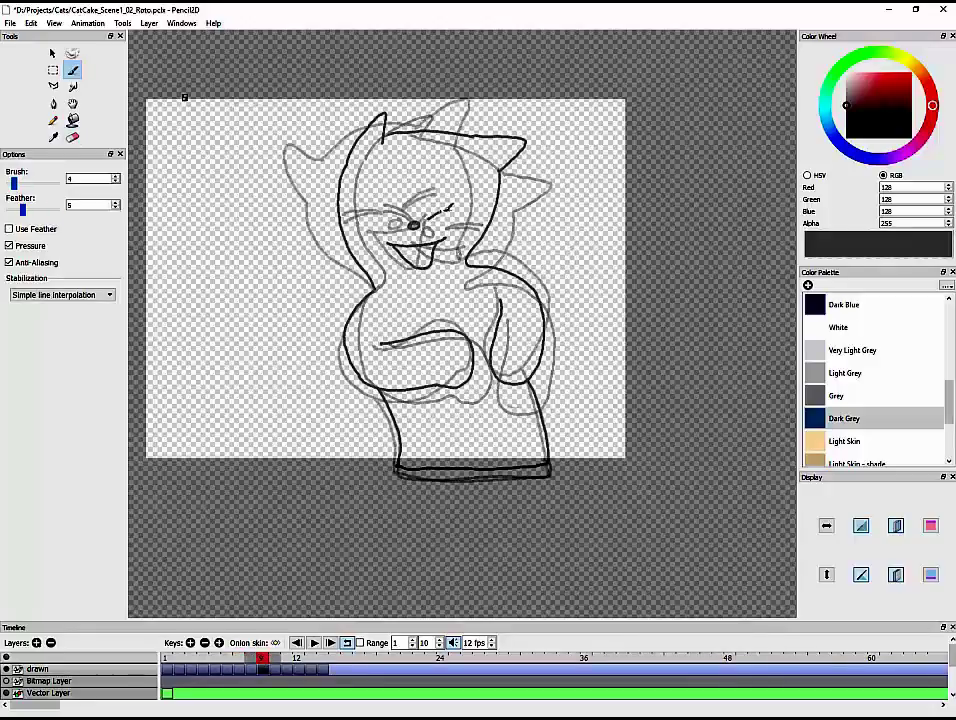
{"action": "left_click", "coordinate": [273, 657]}
{"action": "left_click_drag", "start_coordinate": [273, 657], "coordinate": [322, 657]}
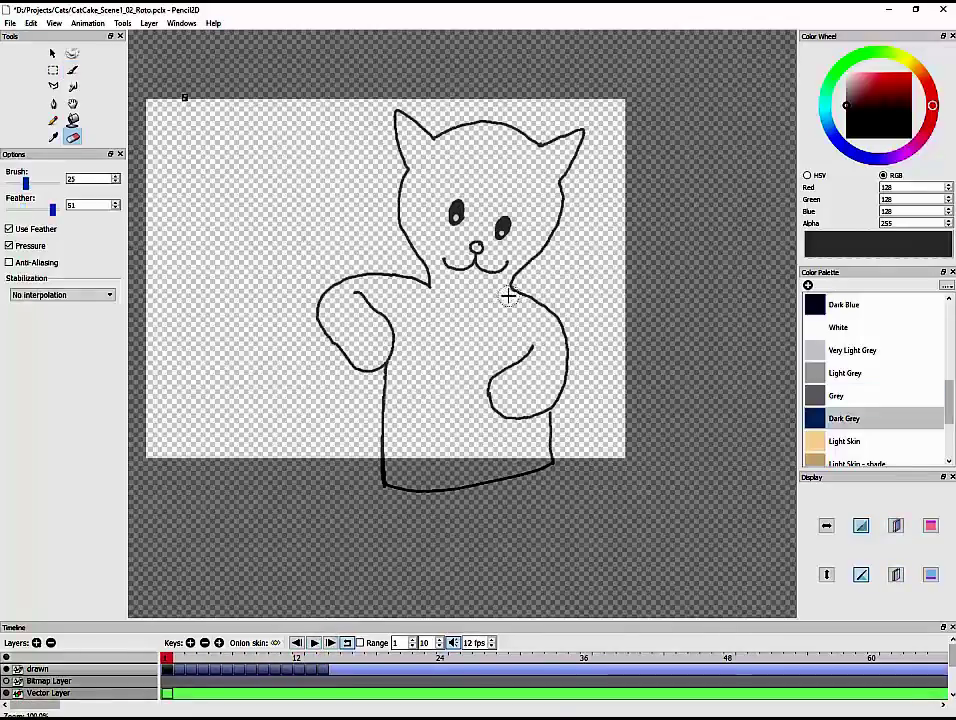
- Draw two whiskers on each side of the cat's face frame by frame, starting at frame 1
{"action": "left_click", "coordinate": [72, 70]}
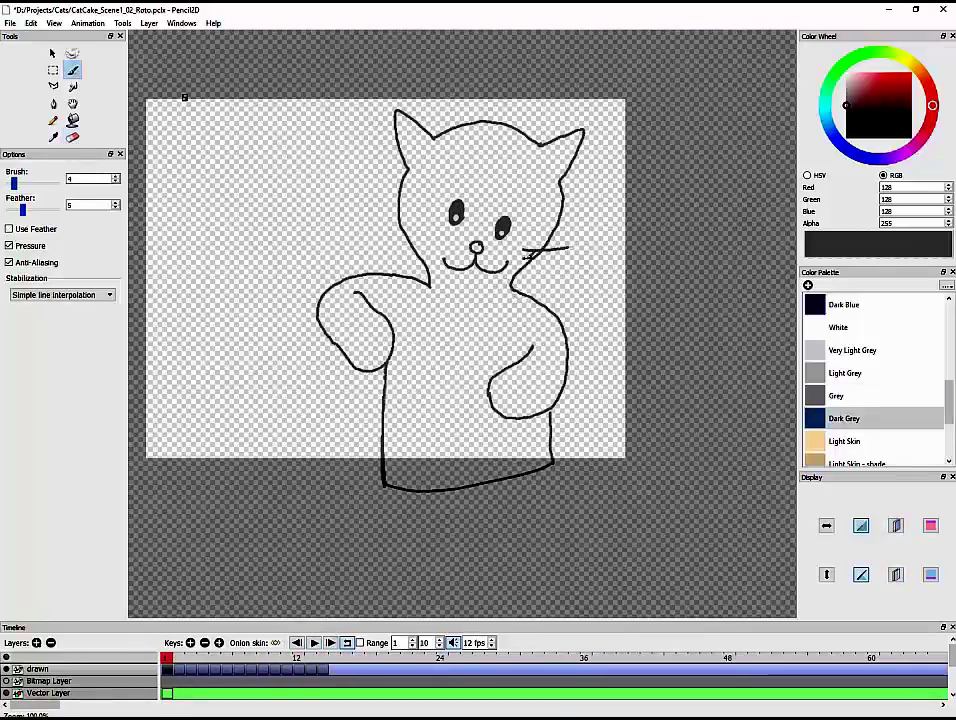
{"action": "key", "text": "period"}
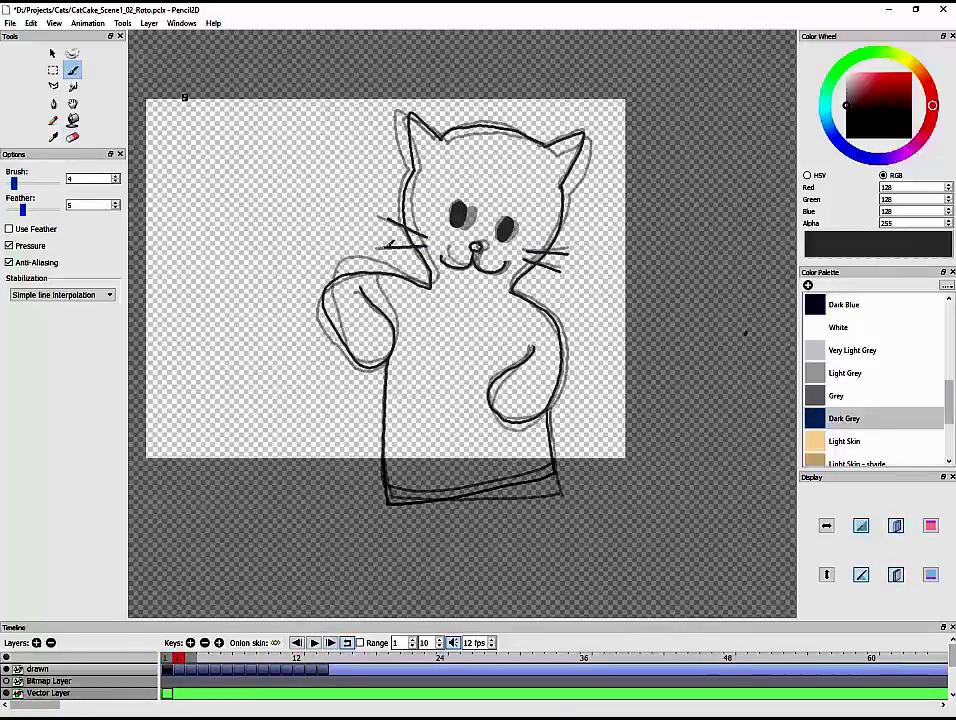
{"action": "key", "text": "period"}
{"action": "key", "text": "period"}
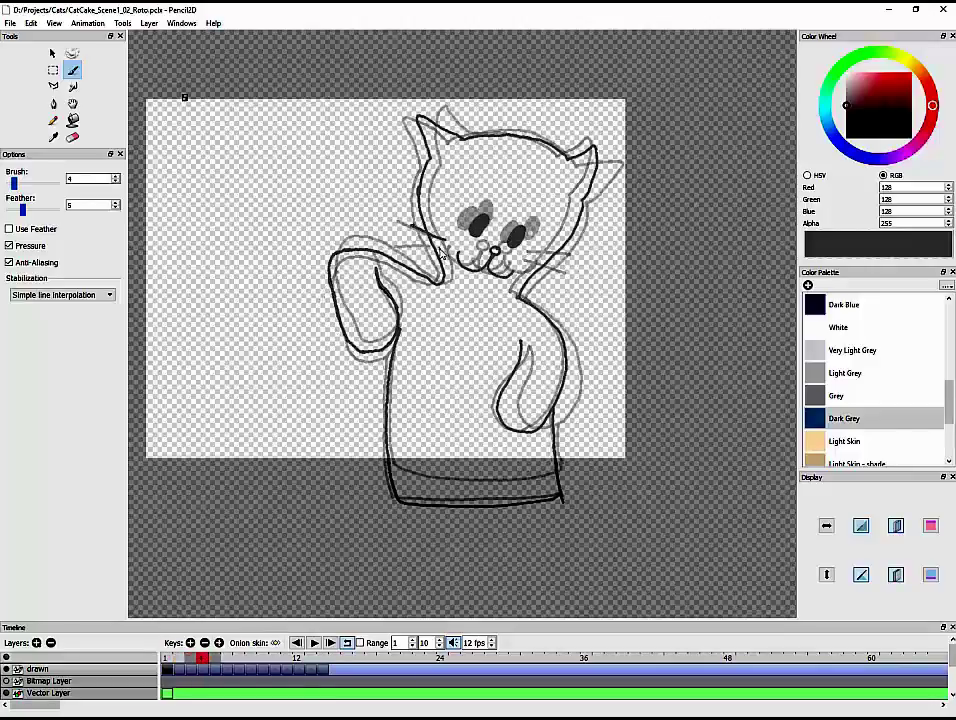
{"action": "key", "text": "period"}
{"action": "key", "text": "period"}
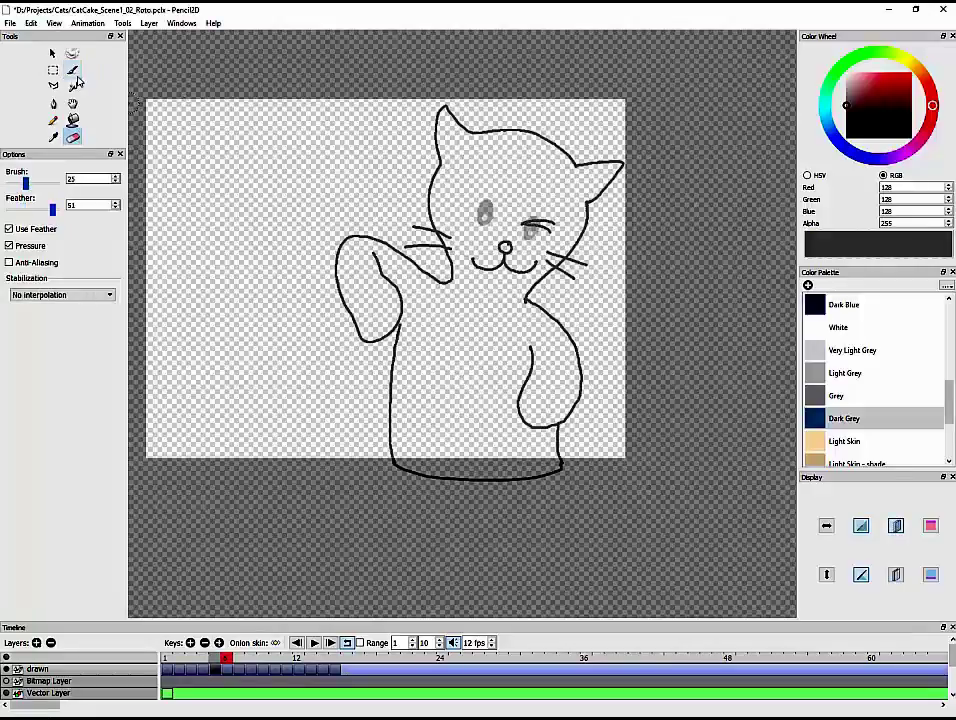
- Draw closed eyes over the erased open ones at frame 6 to make the cat blink
{"action": "left_click", "coordinate": [75, 73]}
{"action": "left_click_drag", "start_coordinate": [467, 207], "coordinate": [494, 220]}
{"action": "left_click_drag", "start_coordinate": [226, 658], "coordinate": [260, 660]}
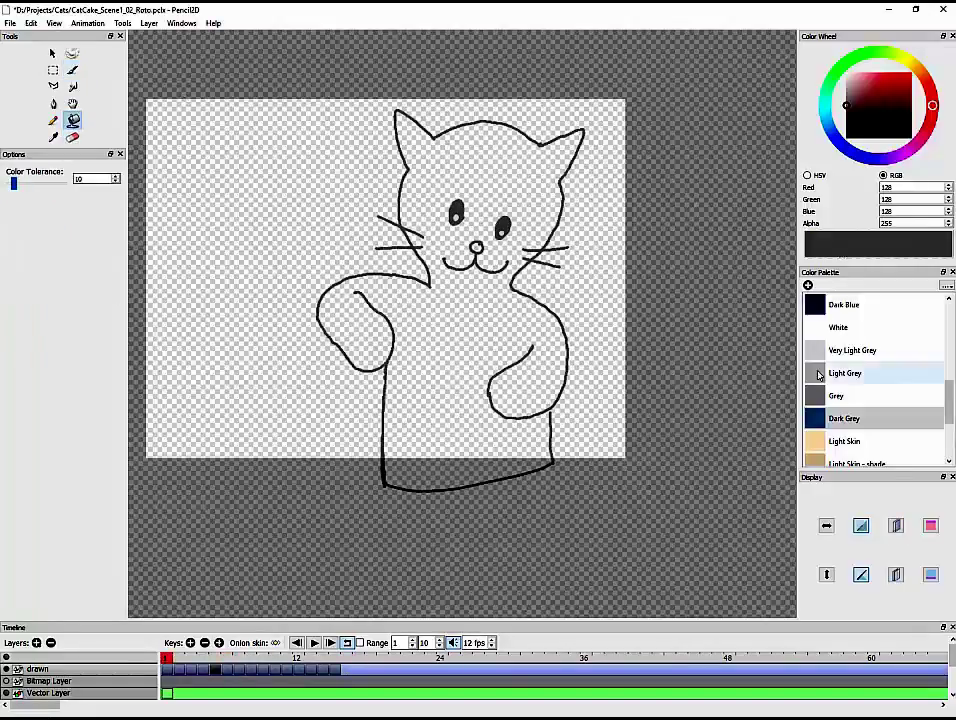
- Fill the cat's head, arms and body with Very Light Grey on frames 1 to 9, and save the project
{"action": "left_click", "coordinate": [818, 350]}
{"action": "key", "text": "period"}
{"action": "key", "text": "period"}
{"action": "key", "text": "period"}
{"action": "key", "text": "period"}
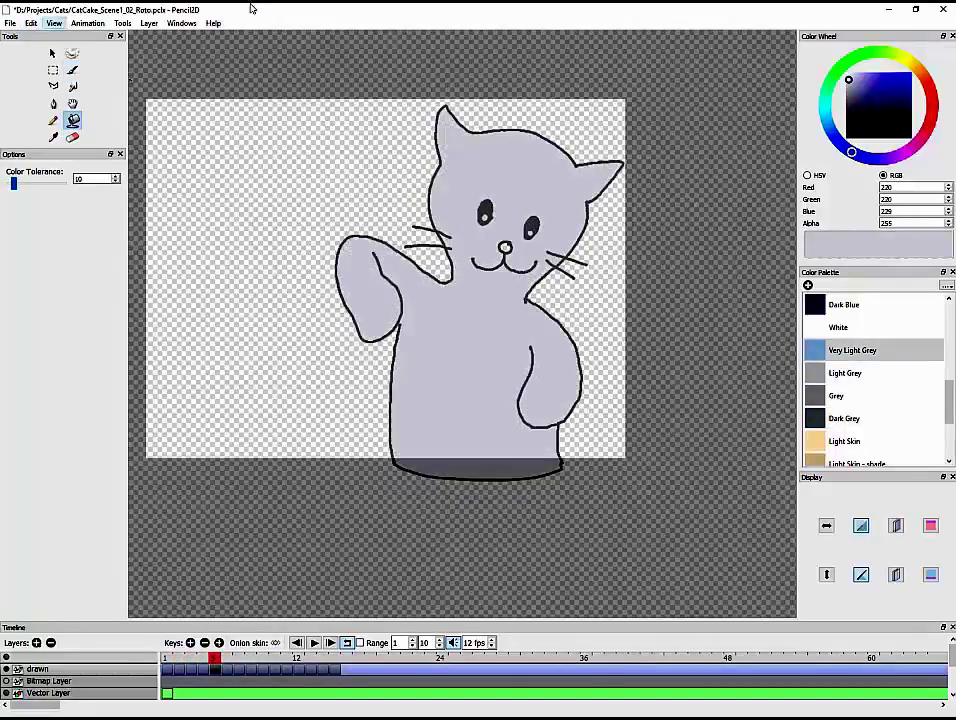
{"action": "key", "text": "ctrl+s"}
{"action": "key", "text": "period"}
{"action": "key", "text": "period"}
{"action": "key", "text": "period"}
{"action": "key", "text": "period"}
{"action": "key", "text": "period"}
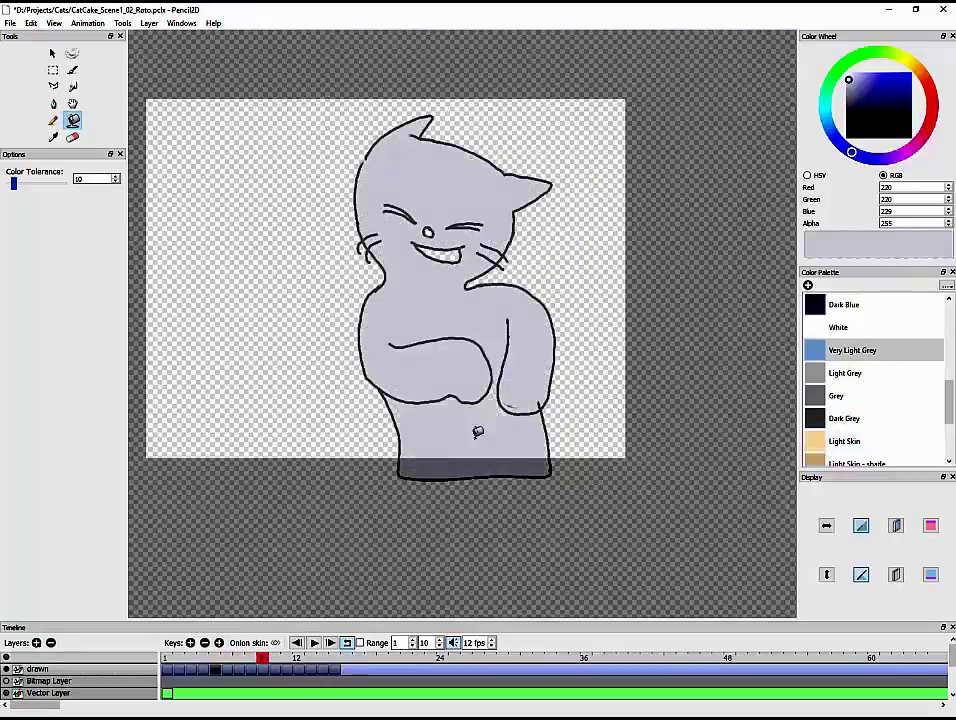
- Fill the cat with Very Light Grey on the remaining frames, undoing one misplaced fill
{"action": "left_click", "coordinate": [459, 379]}
{"action": "key", "text": "period"}
{"action": "left_click", "coordinate": [484, 412]}
{"action": "key", "text": "ctrl+z"}
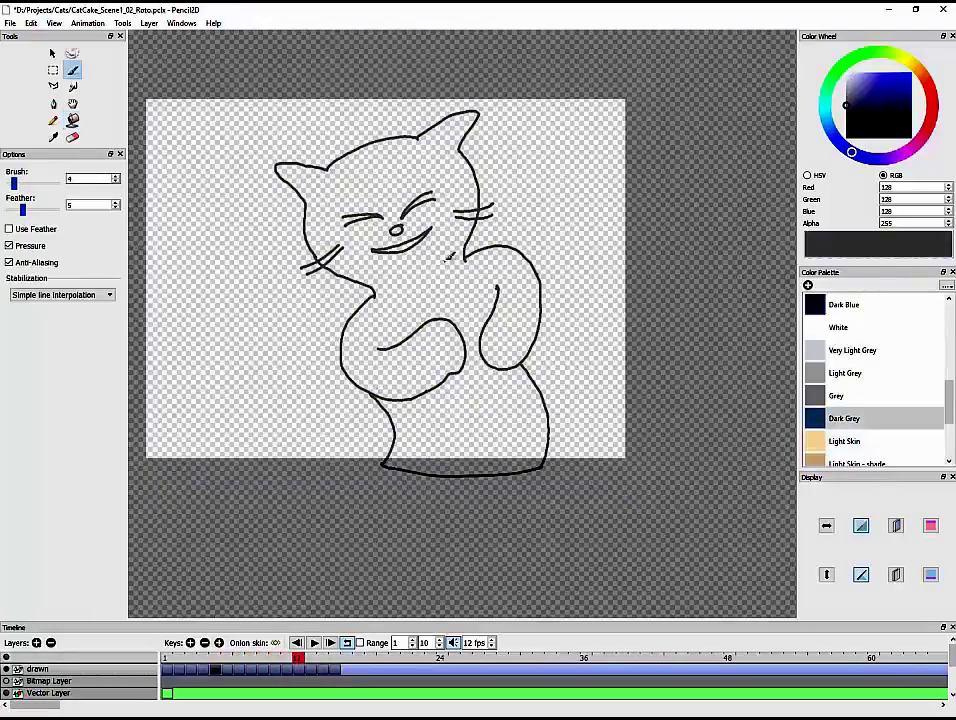
{"action": "key", "text": "k"}
{"action": "left_click", "coordinate": [818, 350]}
{"action": "key", "text": "period"}
{"action": "key", "text": "period"}
{"action": "left_click", "coordinate": [455, 422]}
{"action": "key", "text": "period"}
- Fill the cat's nose with pink (RGB 244, 139, 139) on every frame
{"action": "left_click", "coordinate": [874, 75]}
{"action": "key", "text": "comma"}
{"action": "key", "text": "comma"}
{"action": "left_click", "coordinate": [394, 229]}
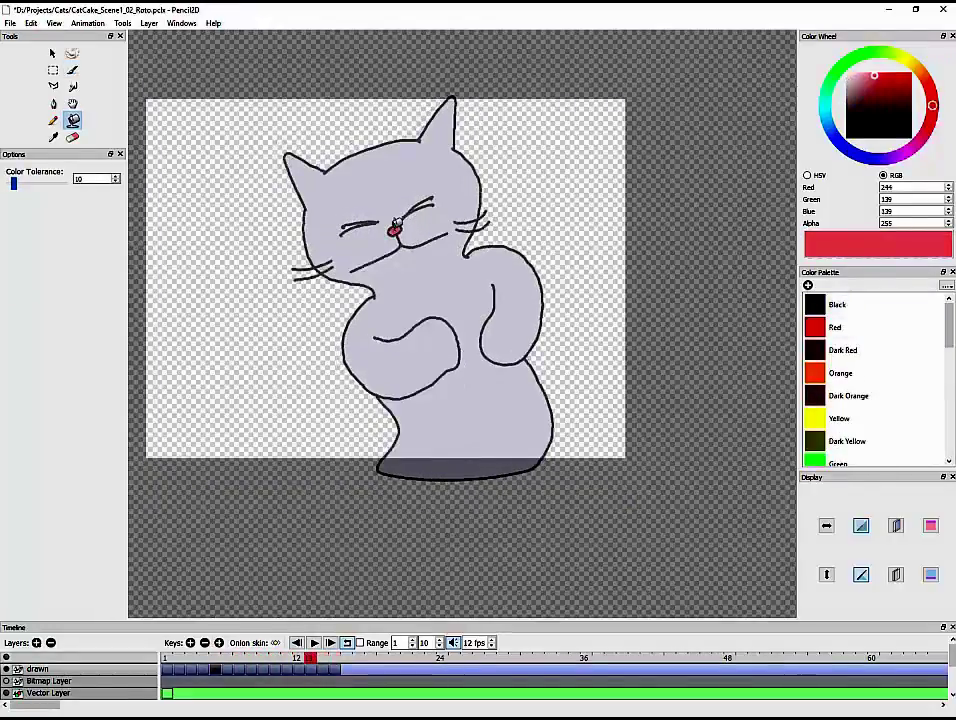
{"action": "key", "text": "comma"}
{"action": "key", "text": "comma"}
{"action": "key", "text": "comma"}
{"action": "key", "text": "comma"}
{"action": "key", "text": "comma"}
{"action": "key", "text": "comma"}
{"action": "key", "text": "comma"}
{"action": "key", "text": "comma"}
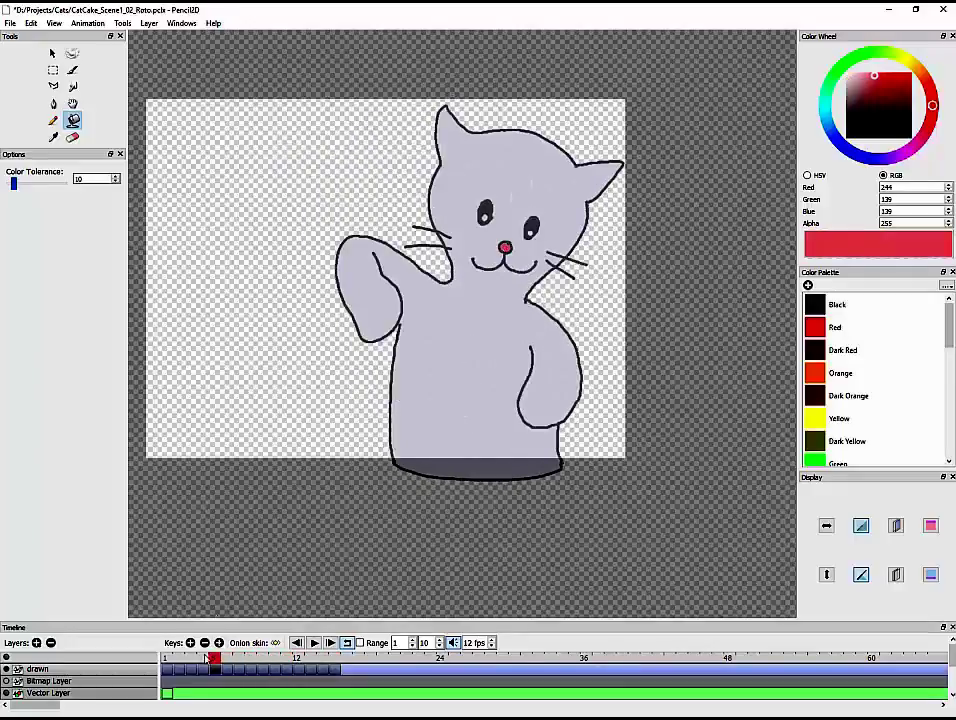
{"action": "left_click_drag", "start_coordinate": [206, 658], "coordinate": [179, 658]}
{"action": "left_click", "coordinate": [476, 247]}
{"action": "left_click", "coordinate": [167, 658]}
- Paint small Very Light Grey highlights in the cat's open eyes, working forward from frame 2
{"action": "key", "text": "b"}
{"action": "left_click_drag", "start_coordinate": [949, 336], "coordinate": [949, 390]}
{"action": "left_click", "coordinate": [852, 395]}
{"action": "left_click", "coordinate": [179, 658]}
{"action": "left_click", "coordinate": [191, 658]}
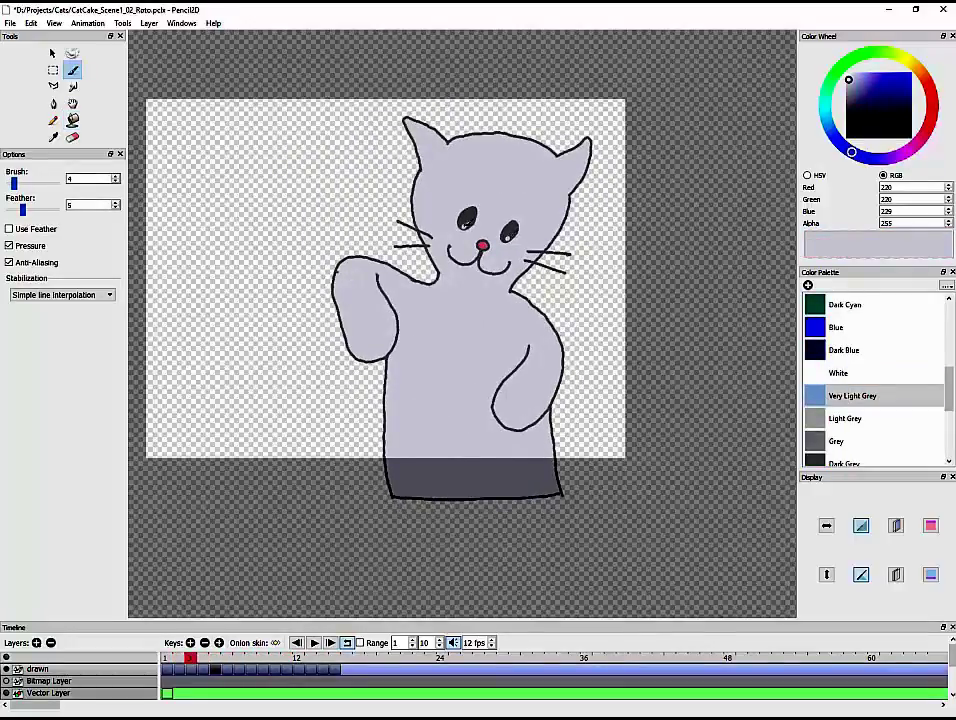
{"action": "key", "text": "period"}
{"action": "key", "text": "period"}
{"action": "key", "text": "period"}
{"action": "key", "text": "period"}
{"action": "key", "text": "period"}
{"action": "key", "text": "period"}
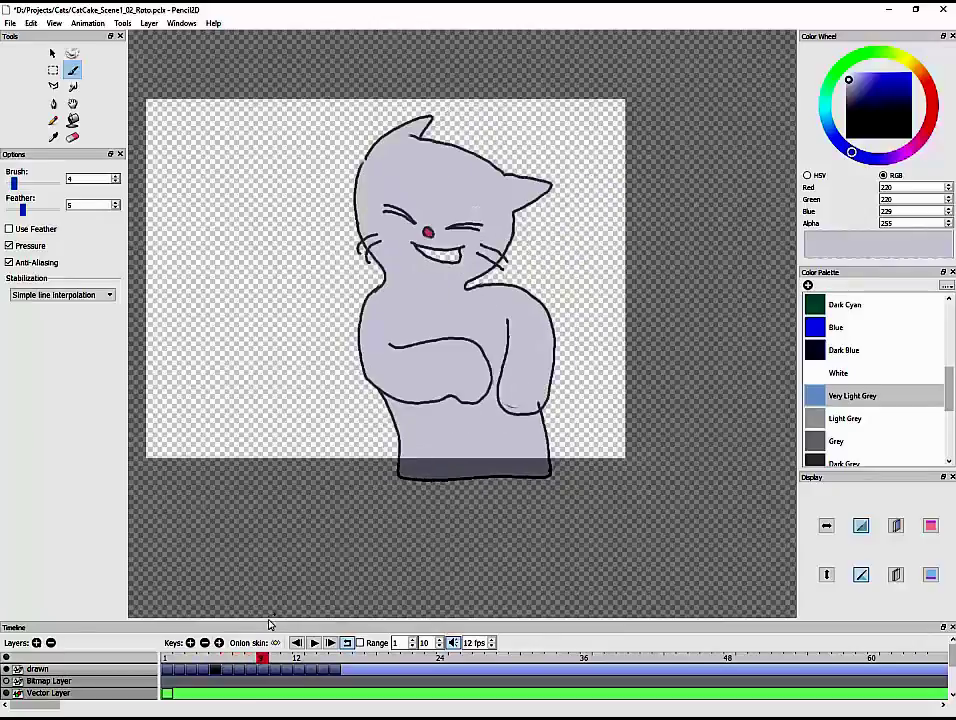
- Step through the remaining frames to check the cat's eye highlights up to the last drawing, and save the project
{"action": "key", "text": "period"}
{"action": "key", "text": "period"}
{"action": "key", "text": "period"}
{"action": "key", "text": "period"}
{"action": "key", "text": "period"}
{"action": "key", "text": "period"}
{"action": "key", "text": "comma"}
{"action": "key", "text": "comma"}
{"action": "key", "text": "period"}
{"action": "key", "text": "period"}
{"action": "key", "text": "ctrl+s"}
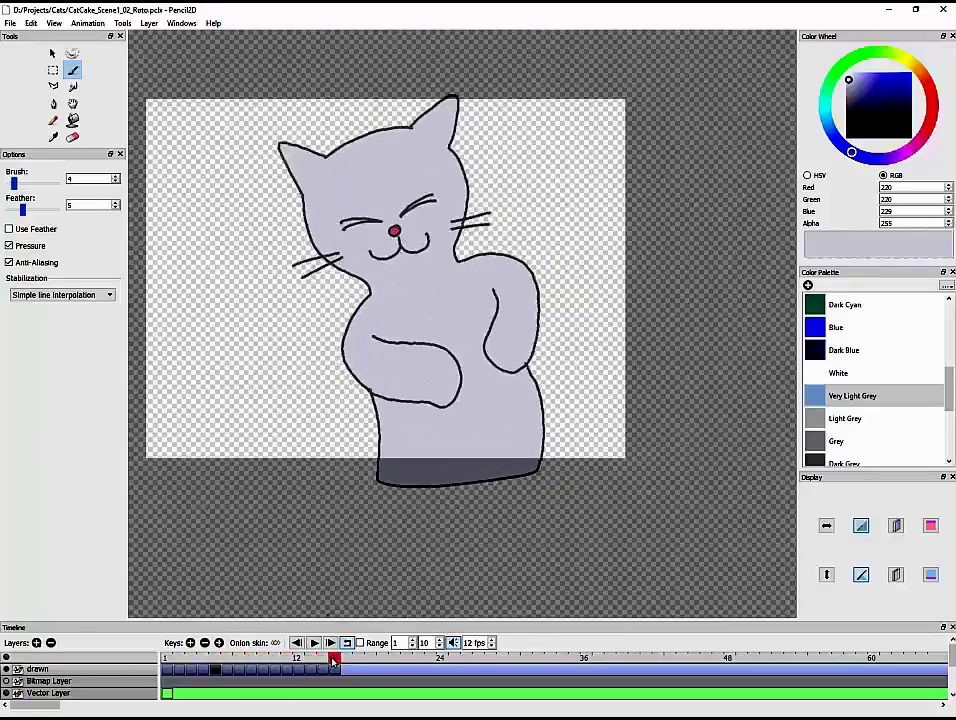
- Fill the inside of the cat's open mouth with Dark Grey, working forward through the frames and saving along the way
{"action": "key", "text": "comma"}
{"action": "key", "text": "comma"}
{"action": "key", "text": "comma"}
{"action": "key", "text": "comma"}
{"action": "key", "text": "comma"}
{"action": "key", "text": "comma"}
{"action": "key", "text": "comma"}
{"action": "key", "text": "comma"}
{"action": "key", "text": "comma"}
{"action": "key", "text": "comma"}
{"action": "key", "text": "comma"}
{"action": "key", "text": "comma"}
{"action": "key", "text": "comma"}
{"action": "left_click", "coordinate": [844, 462]}
{"action": "left_click", "coordinate": [72, 120]}
{"action": "key", "text": "period"}
{"action": "key", "text": "period"}
{"action": "key", "text": "period"}
{"action": "key", "text": "period"}
{"action": "key", "text": "period"}
{"action": "key", "text": "period"}
{"action": "key", "text": "ctrl+s"}
{"action": "key", "text": "period"}
{"action": "key", "text": "period"}
{"action": "key", "text": "period"}
{"action": "key", "text": "period"}
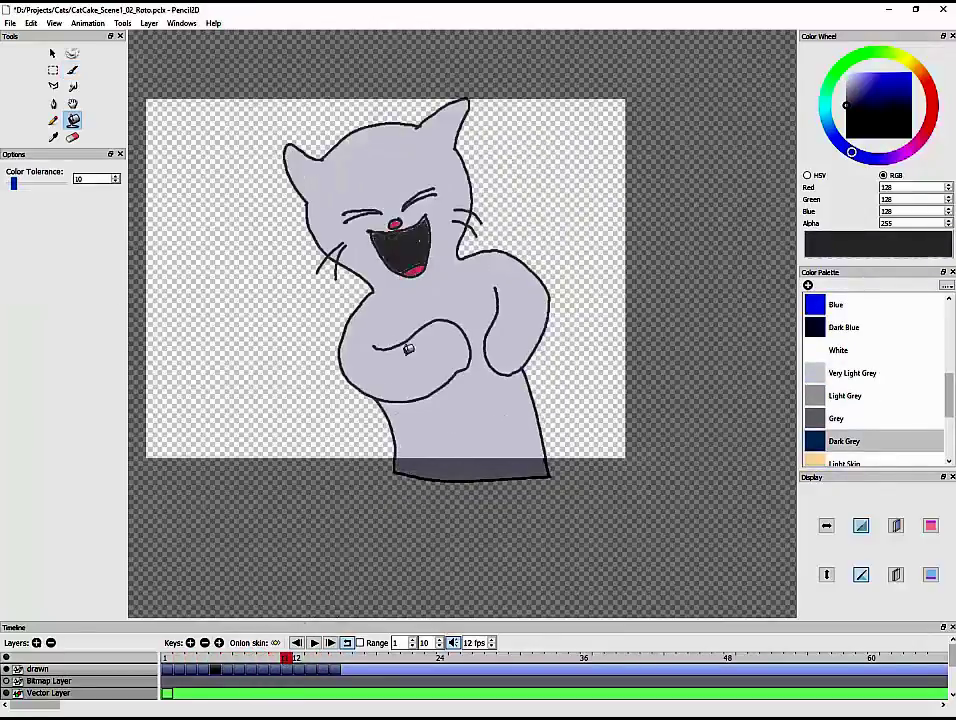
- Review the coloured cat animation by stepping through the last frames and playing it
{"action": "key", "text": "b"}
{"action": "key", "text": "period"}
{"action": "key", "text": "period"}
{"action": "key", "text": "period"}
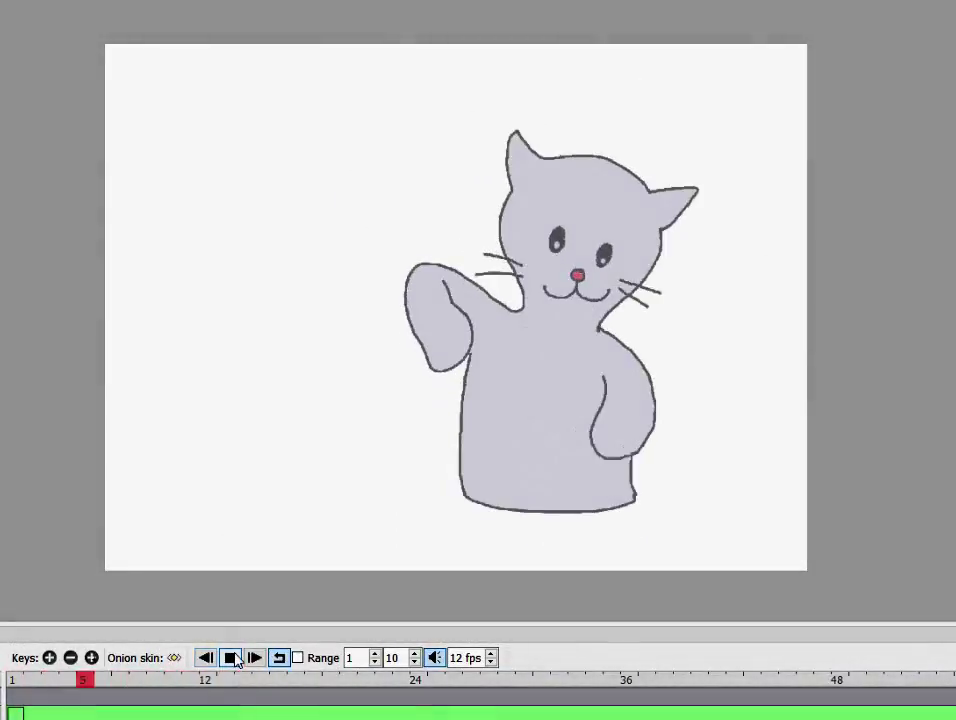
{"action": "left_click", "coordinate": [236, 657]}
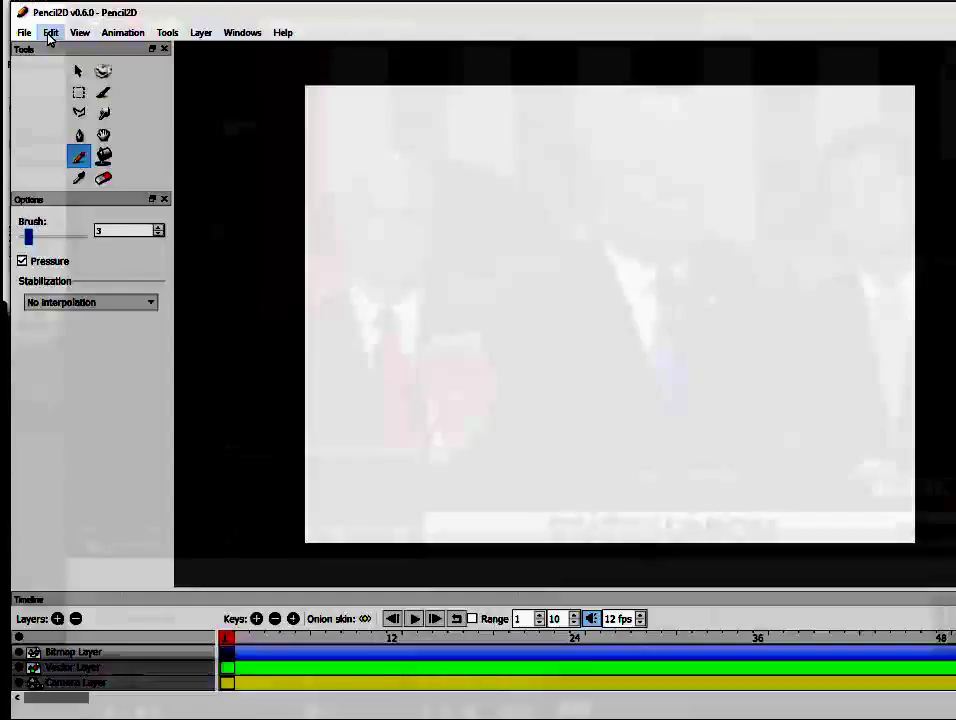
- Lower the window opacity in the preferences to about half so the video behind shows through the canvas
{"action": "left_click", "coordinate": [50, 36]}
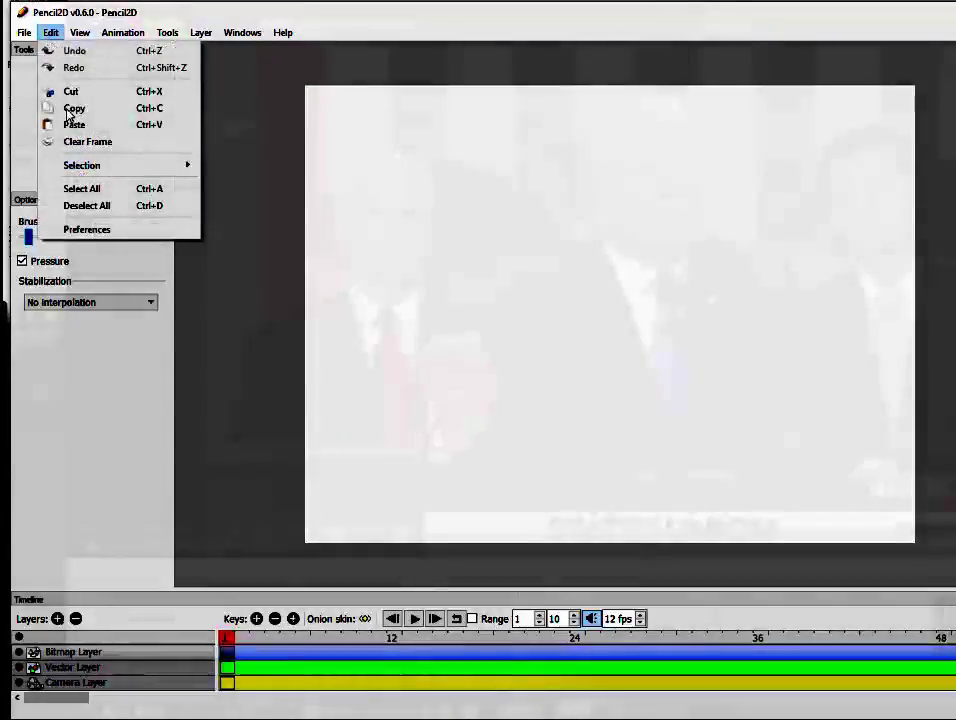
{"action": "left_click", "coordinate": [100, 236]}
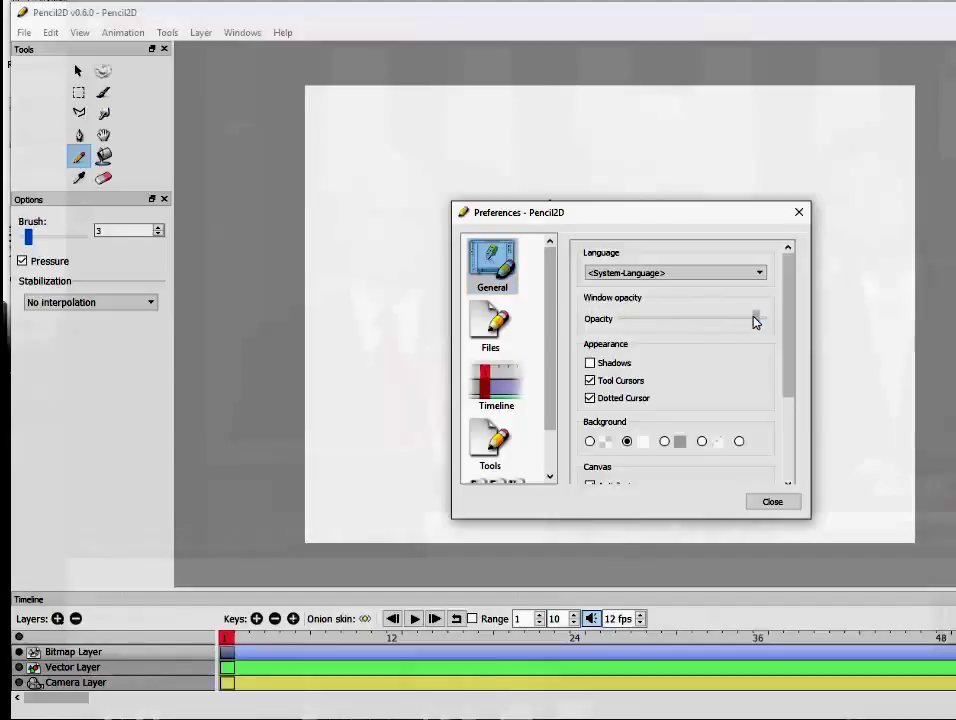
{"action": "left_click_drag", "start_coordinate": [755, 319], "coordinate": [697, 319]}
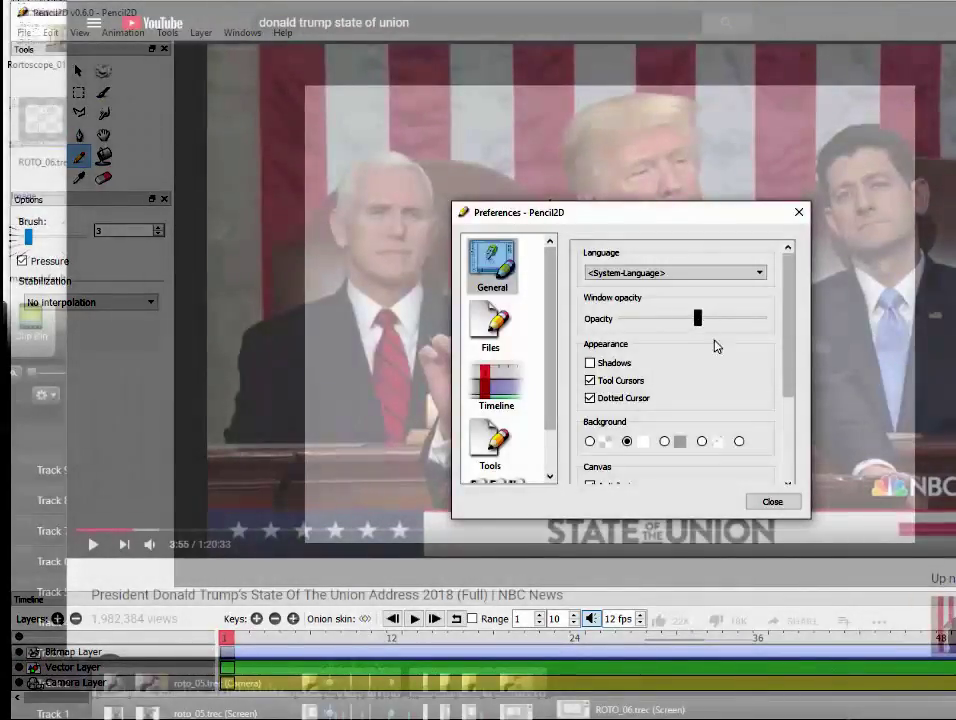
{"action": "left_click", "coordinate": [773, 500]}
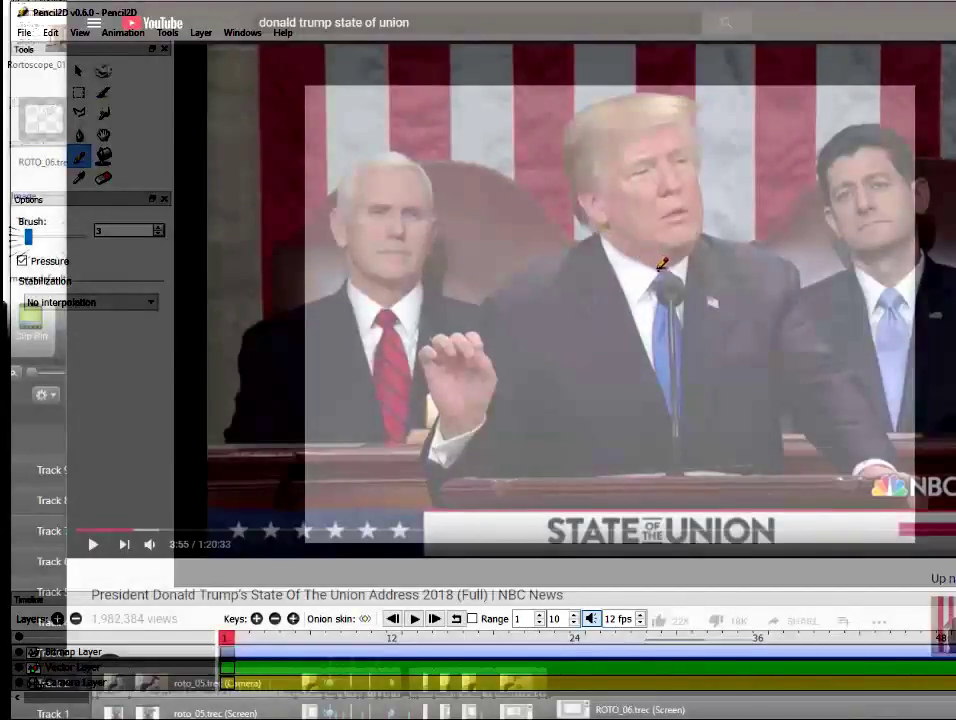
- Trace the central speaker's head outline, ear, hairline and facial features over the paused video with the Pencil tool at size 3
{"action": "mouse_move", "coordinate": [660, 267]}
{"action": "left_mouse_down"}
{"action": "mouse_move", "coordinate": [599, 231]}
{"action": "mouse_move", "coordinate": [607, 222]}
{"action": "mouse_move", "coordinate": [582, 190]}
{"action": "mouse_move", "coordinate": [601, 183]}
{"action": "mouse_move", "coordinate": [588, 172]}
{"action": "mouse_move", "coordinate": [573, 199]}
{"action": "mouse_move", "coordinate": [596, 221]}
{"action": "mouse_move", "coordinate": [571, 189]}
{"action": "mouse_move", "coordinate": [561, 130]}
{"action": "mouse_move", "coordinate": [571, 111]}
{"action": "mouse_move", "coordinate": [614, 93]}
{"action": "mouse_move", "coordinate": [699, 95]}
{"action": "mouse_move", "coordinate": [705, 230]}
{"action": "left_mouse_up"}
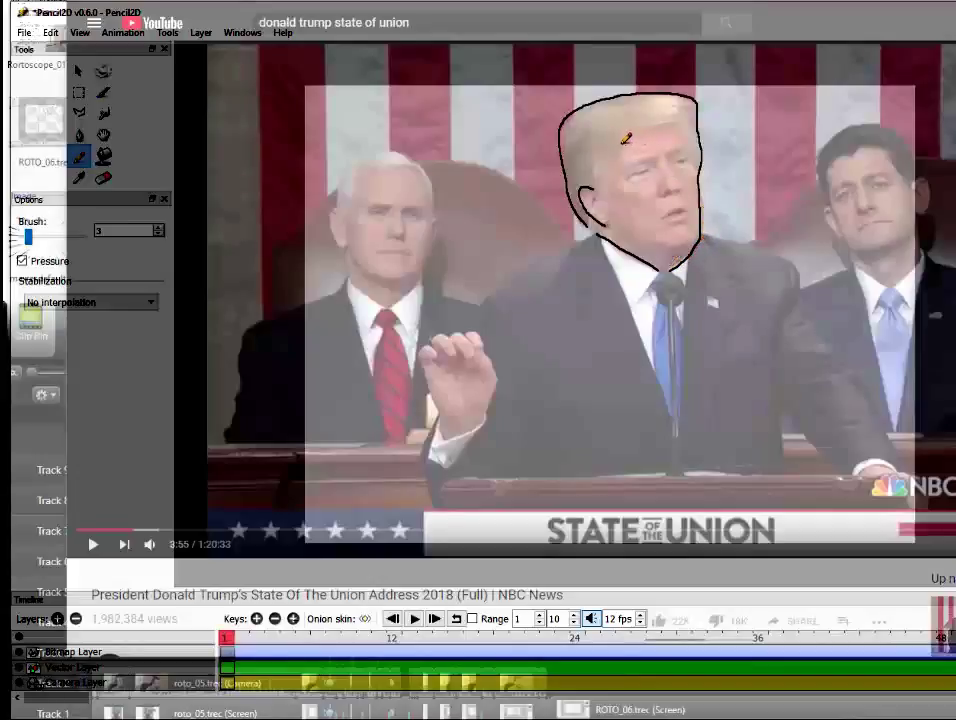
{"action": "left_click_drag", "start_coordinate": [615, 139], "coordinate": [671, 118]}
{"action": "mouse_move", "coordinate": [610, 148]}
{"action": "left_mouse_down"}
{"action": "mouse_move", "coordinate": [600, 195]}
{"action": "mouse_move", "coordinate": [646, 168]}
{"action": "left_mouse_up"}
{"action": "left_click_drag", "start_coordinate": [669, 160], "coordinate": [684, 153]}
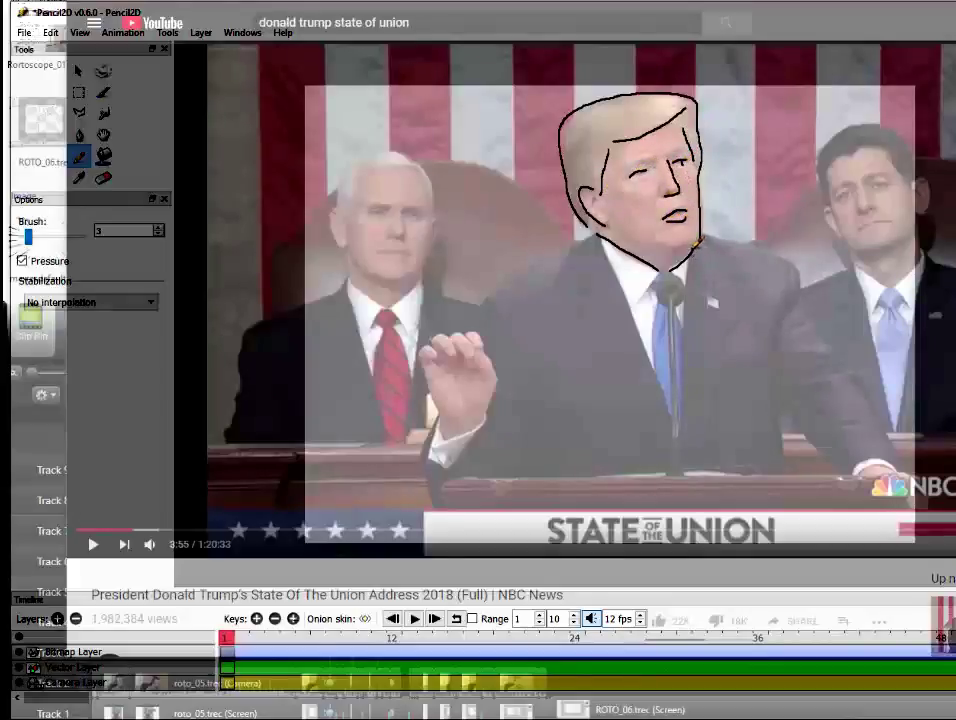
- Trace the V-shaped jacket opening below the speaker's chin and the outer edge of the raised hand
{"action": "mouse_move", "coordinate": [692, 262]}
{"action": "left_mouse_down"}
{"action": "mouse_move", "coordinate": [678, 420]}
{"action": "mouse_move", "coordinate": [600, 240]}
{"action": "left_mouse_up"}
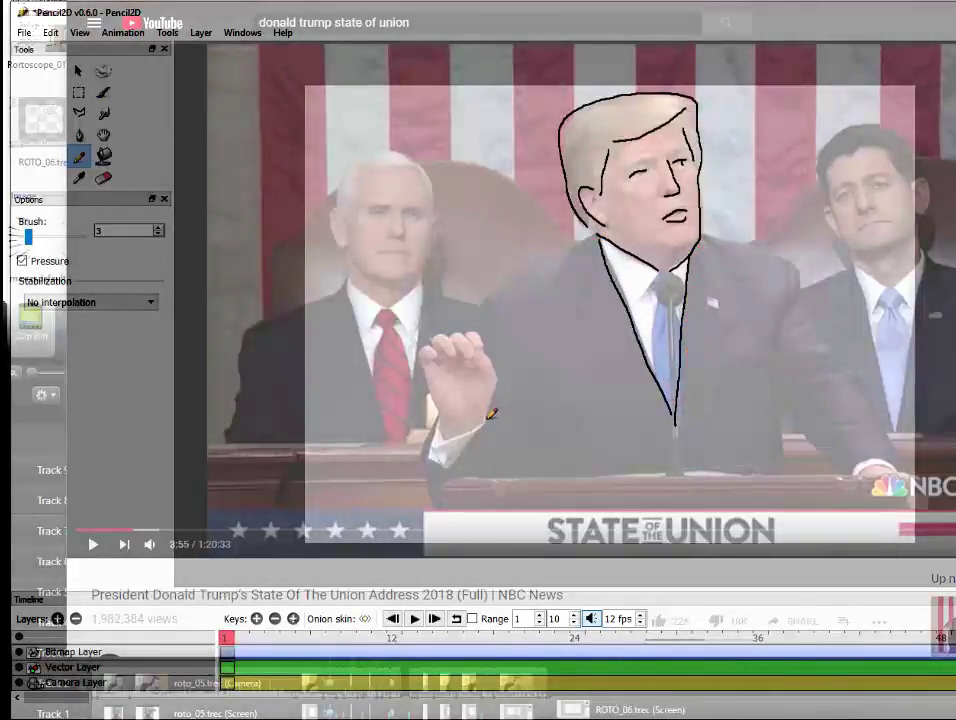
{"action": "left_click_drag", "start_coordinate": [491, 414], "coordinate": [494, 354]}
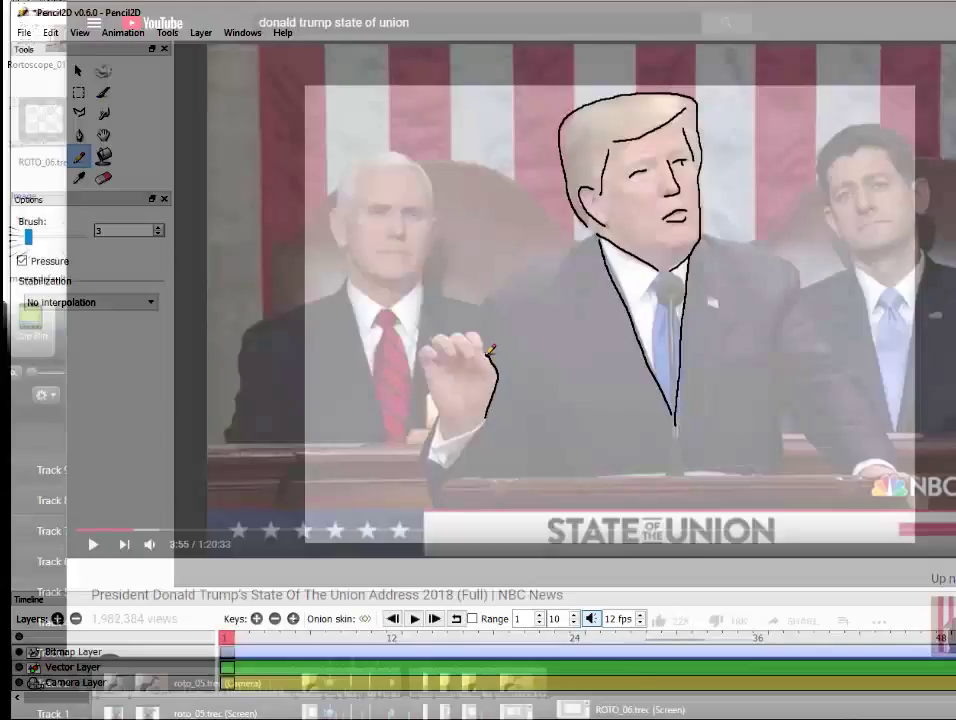